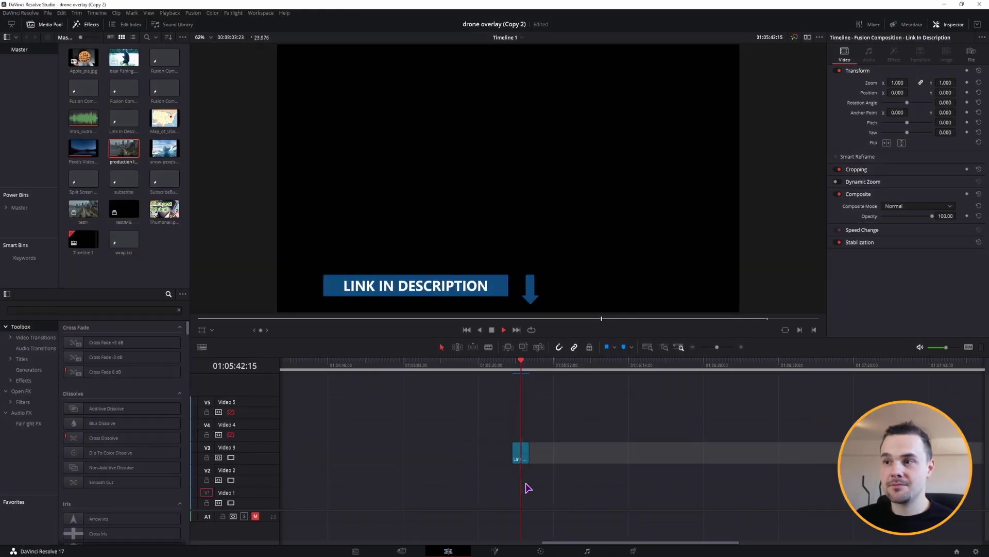
# Step: Stop the LINK IN DESCRIPTION preview playback and clear the timeline clip selection
pyautogui.press('space')
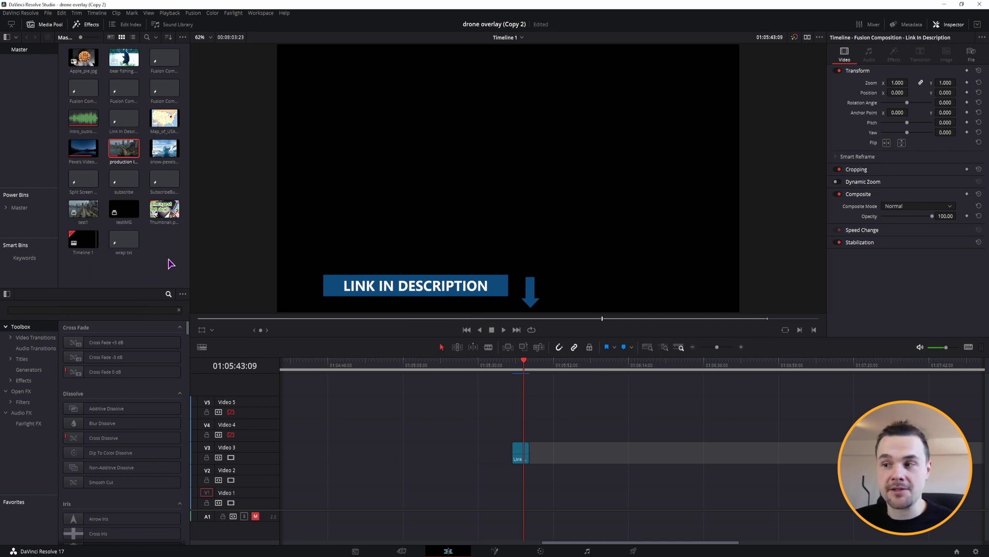
pyautogui.hscroll(3, 479, 464)
pyautogui.click(438, 365)
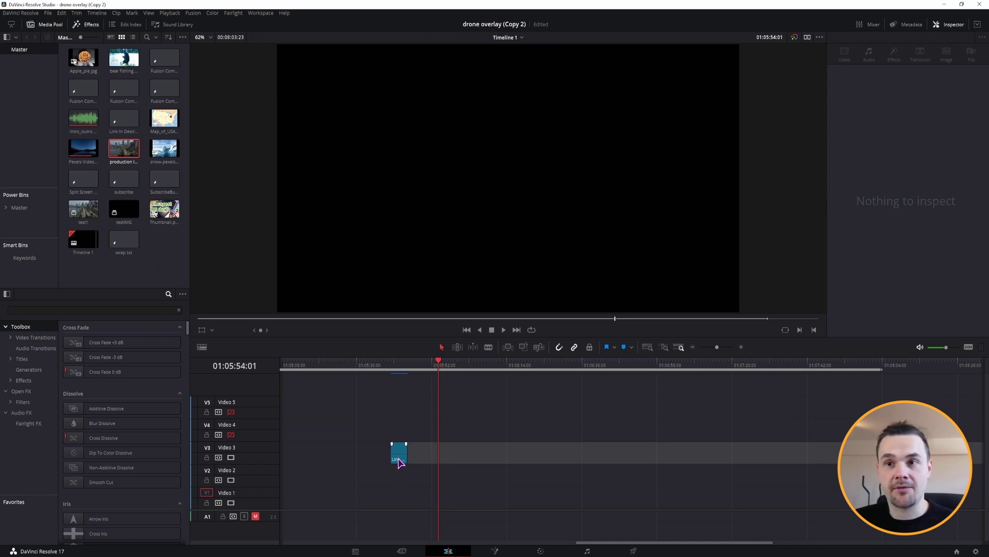
# Step: Start a new Fusion Composition named LinkTutorial with a 10-second duration
pyautogui.rightClick(164, 257)
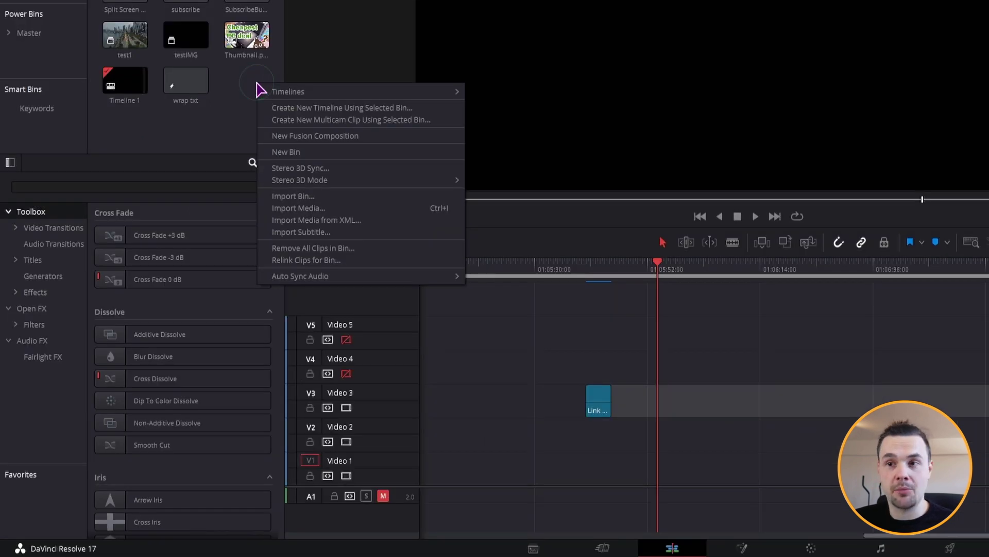
pyautogui.click(330, 137)
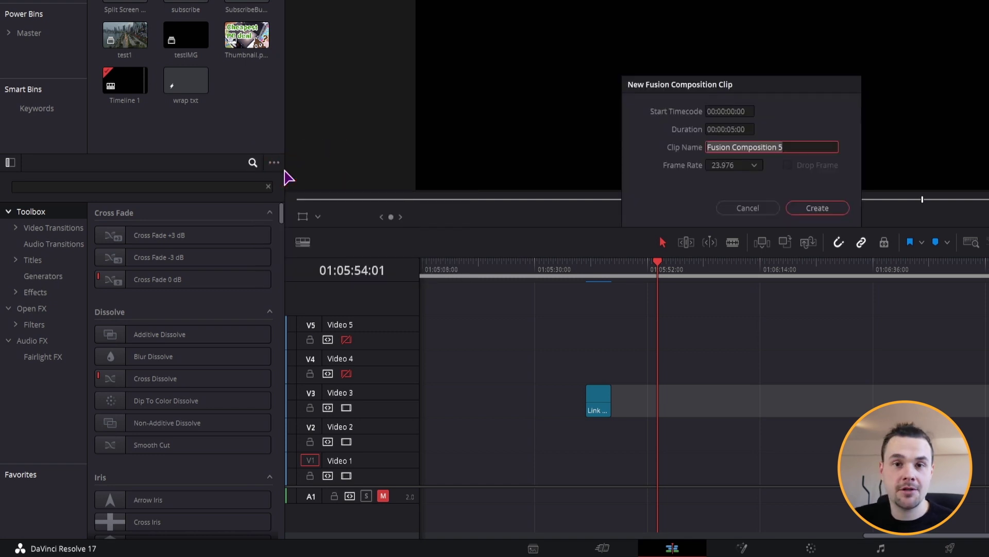
pyautogui.write('LinkTutorial')
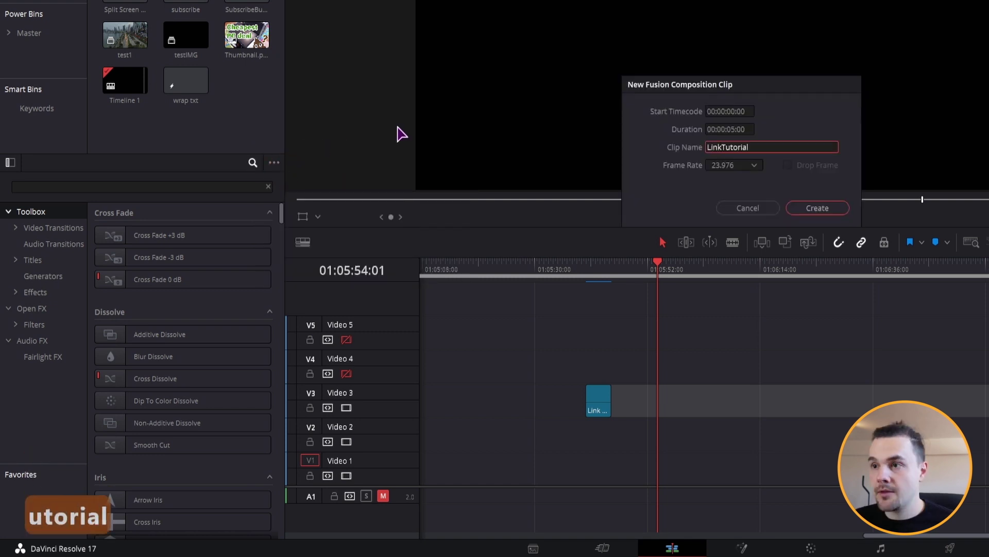
pyautogui.click(731, 130)
pyautogui.click(733, 126)
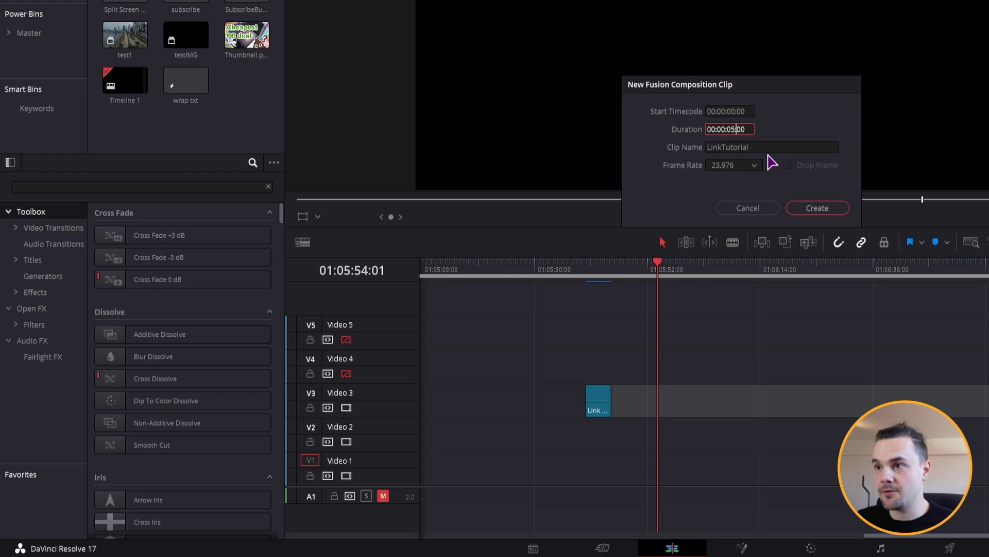
pyautogui.press('BackSpace')
pyautogui.press('BackSpace')
pyautogui.write('10')
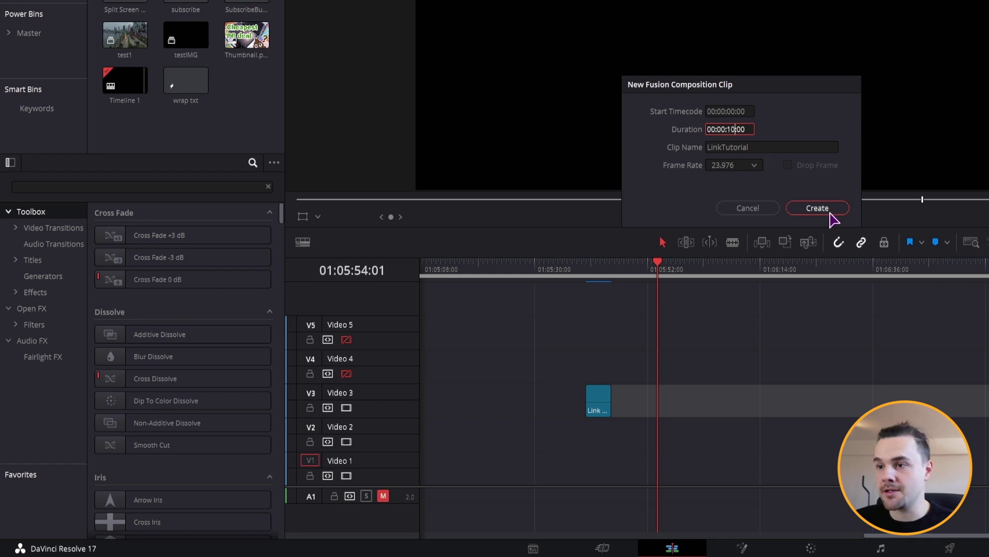
# Step: Create the LinkTutorial clip, place it on Video 3, and open it in Fusion
pyautogui.click(825, 210)
pyautogui.moveTo(165, 118); pyautogui.dragTo(453, 454)
pyautogui.click(496, 550)
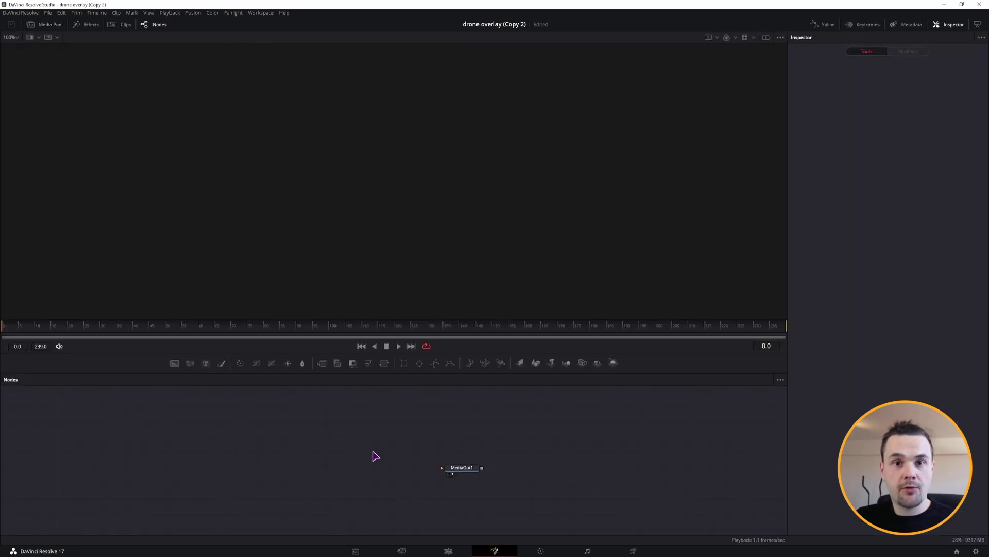
# Step: Add Background1 with Alpha 0, link it to MediaOut1, and insert Merge1 between them
pyautogui.moveTo(175, 362); pyautogui.dragTo(392, 495)
pyautogui.click(851, 250)
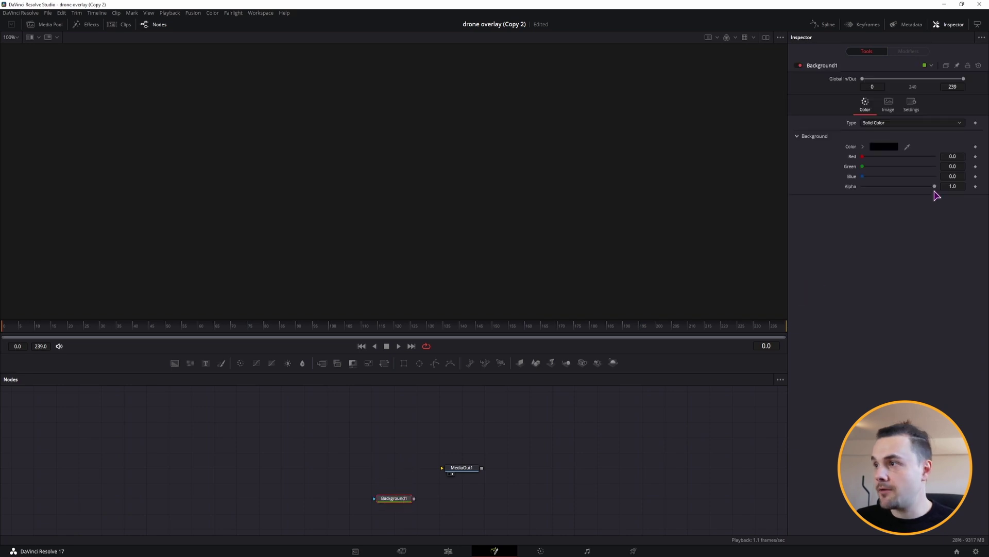
pyautogui.moveTo(935, 187); pyautogui.dragTo(799, 185)
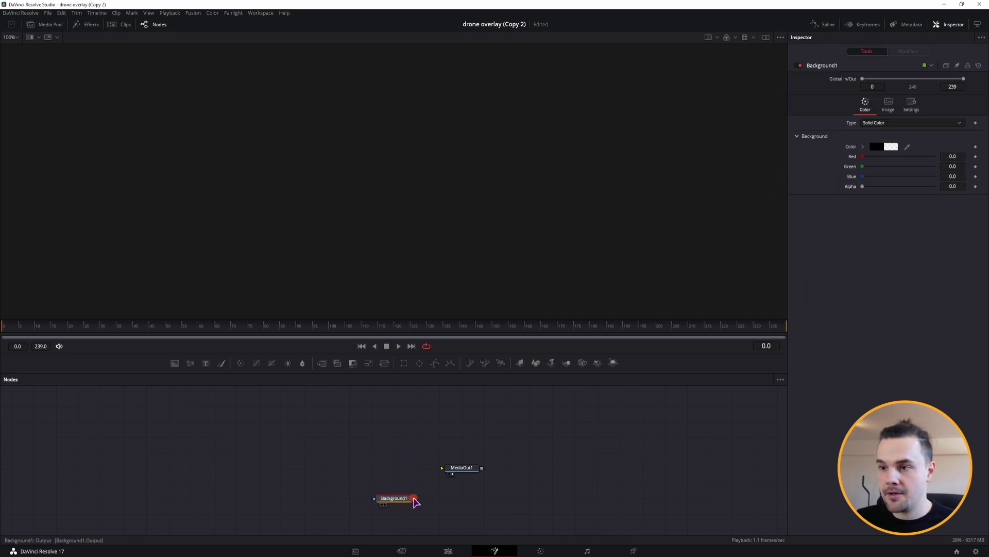
pyautogui.moveTo(414, 498); pyautogui.dragTo(442, 467)
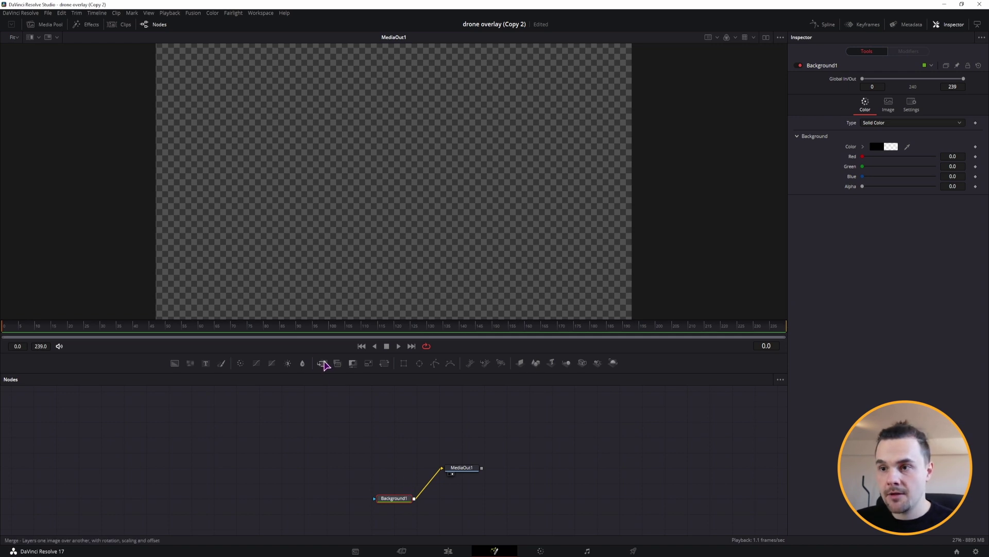
pyautogui.moveTo(323, 363); pyautogui.dragTo(446, 470)
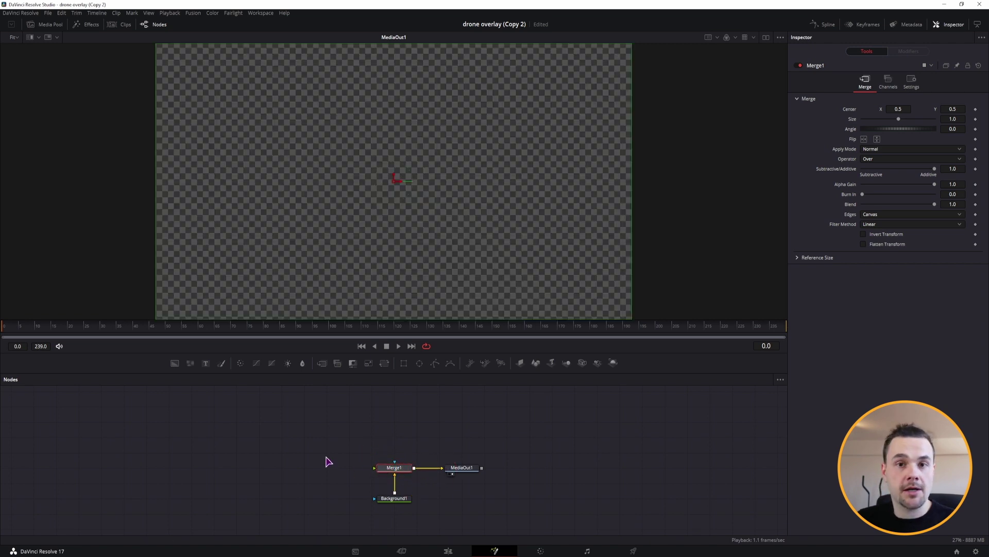
pyautogui.click(272, 447)
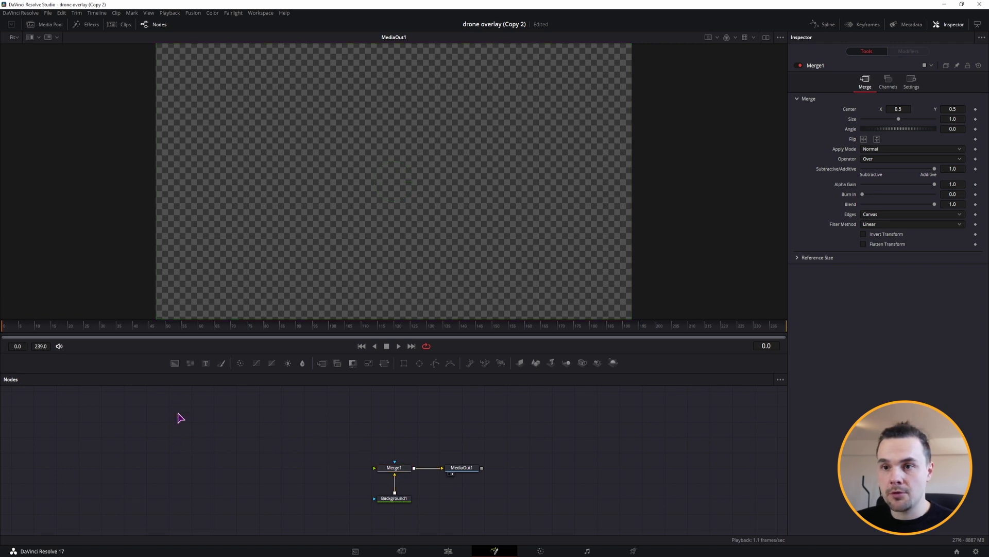
# Step: Add Background2 masked by a new Rectangle1 and feed it into Merge1 as foreground
pyautogui.moveTo(174, 363); pyautogui.dragTo(172, 446)
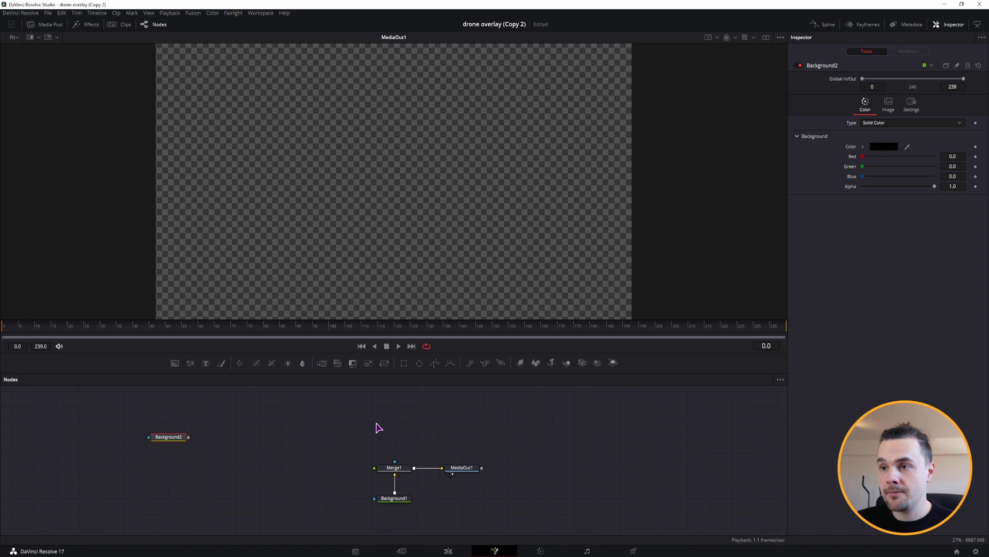
pyautogui.moveTo(404, 363); pyautogui.dragTo(384, 462)
pyautogui.click(173, 437)
pyautogui.moveTo(199, 445); pyautogui.dragTo(153, 465)
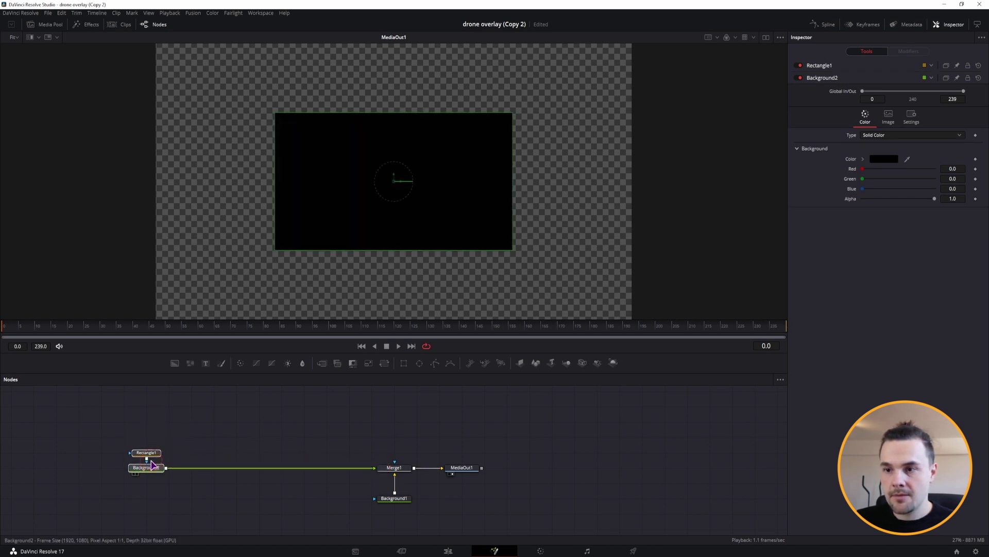
# Step: Make Background2 blue (about 0.5), size Rectangle1 to 0.331 × 0.08, and add a Text node
pyautogui.click(180, 468)
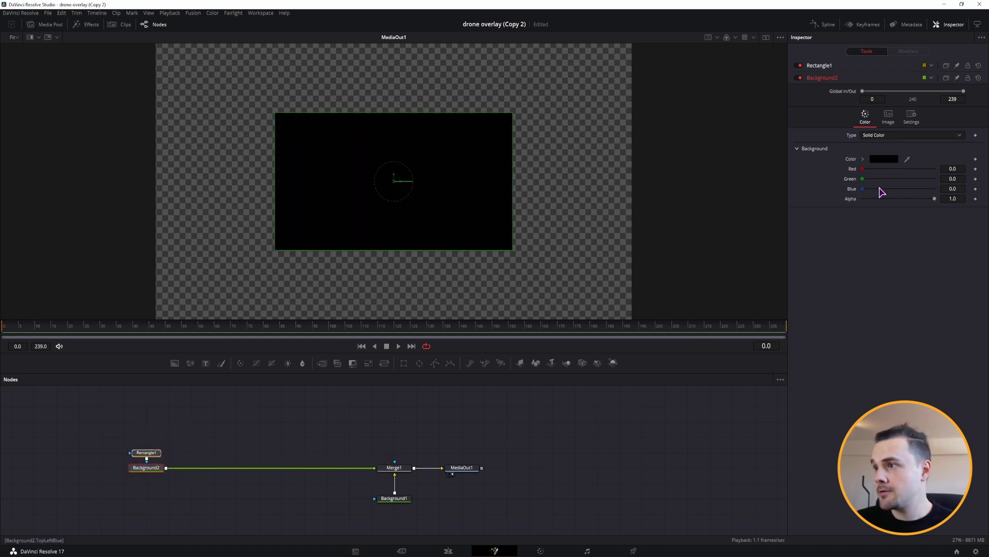
pyautogui.moveTo(861, 192); pyautogui.dragTo(900, 194)
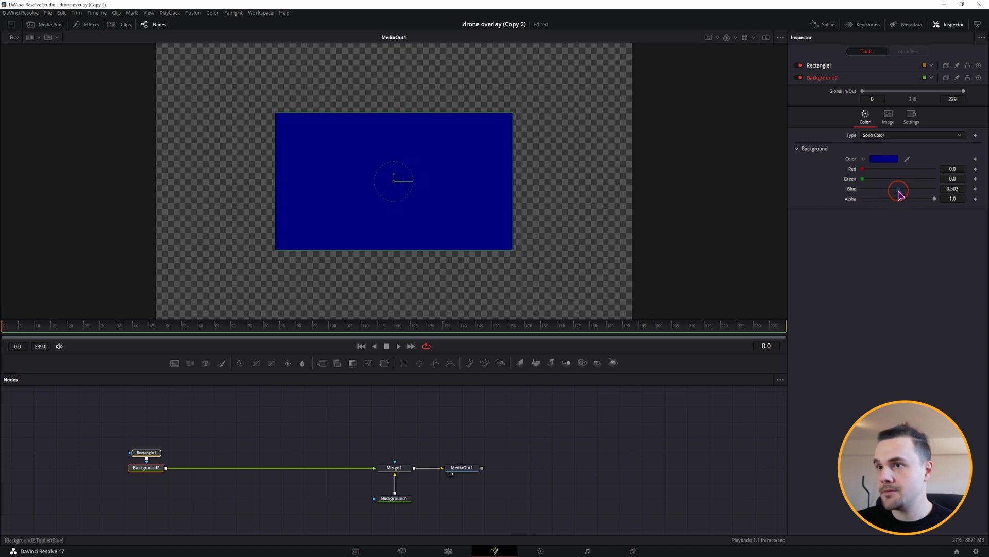
pyautogui.click(157, 432)
pyautogui.click(160, 453)
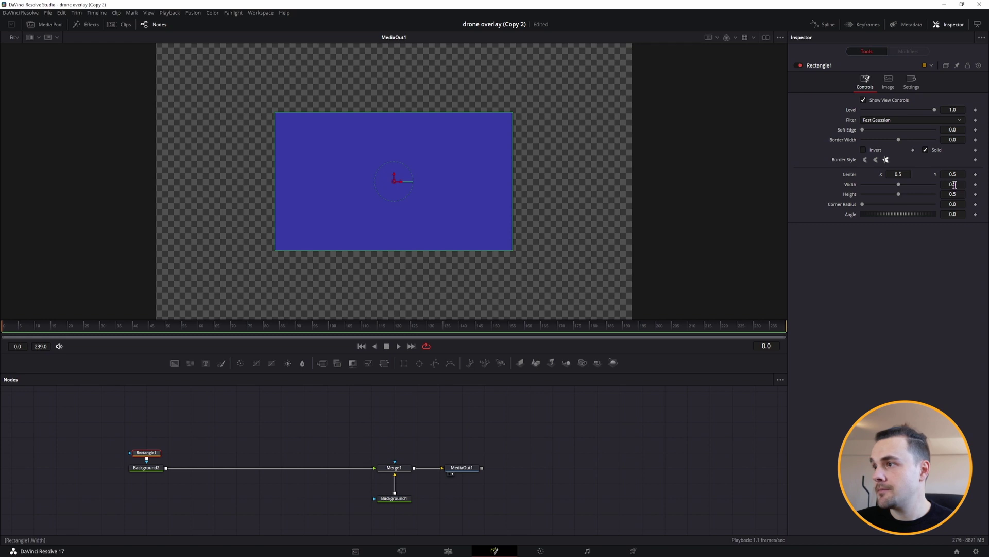
pyautogui.moveTo(955, 185); pyautogui.dragTo(789, 209)
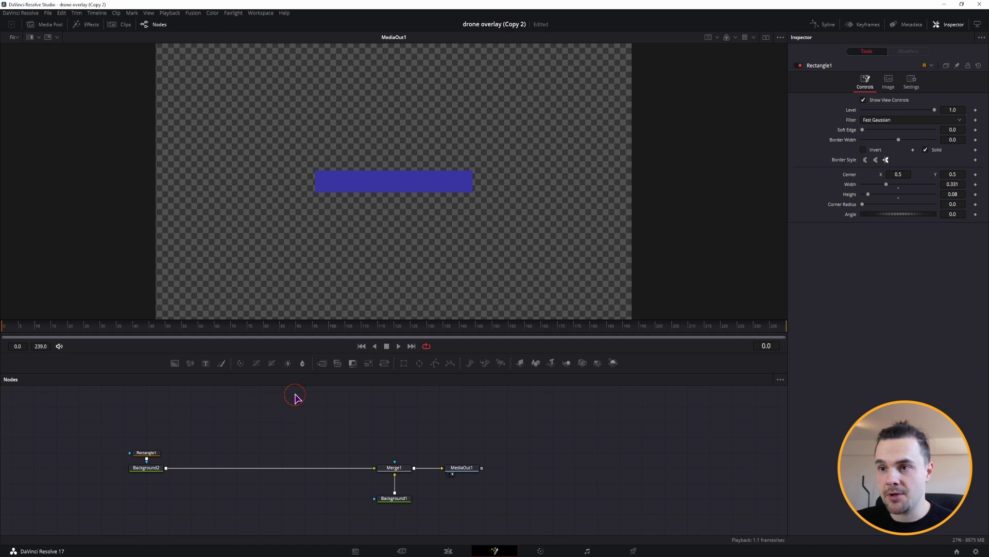
pyautogui.moveTo(206, 363); pyautogui.dragTo(165, 468)
# Step: Merge the text over the blue bar and enter 'LINK IN DESCRIPTION' as its content
pyautogui.click(214, 452)
pyautogui.click(884, 135)
pyautogui.write('LINK IN DESCRIPTION')
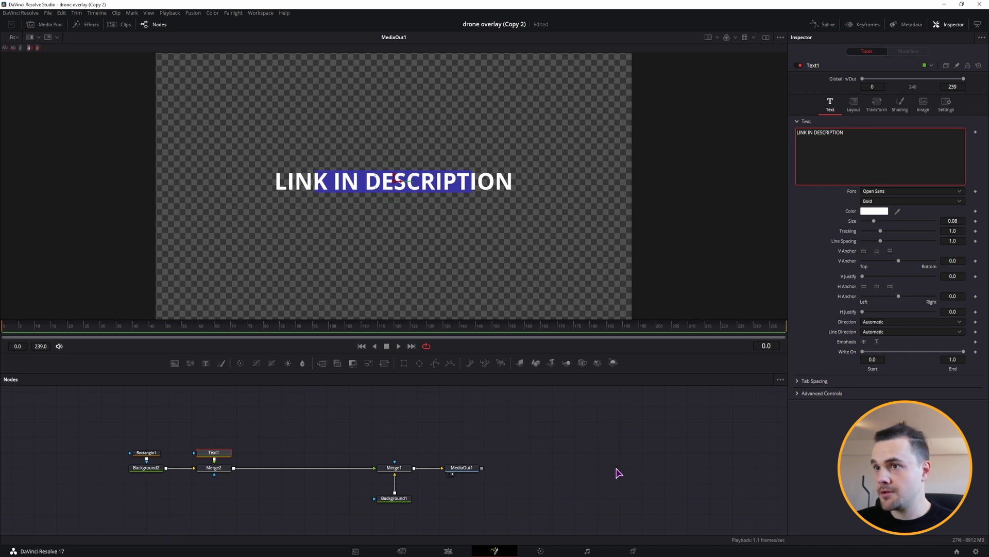
# Step: Set Text1 to Arial Regular at size 0.03
pyautogui.click(909, 191)
pyautogui.scroll(5, 927, 248)
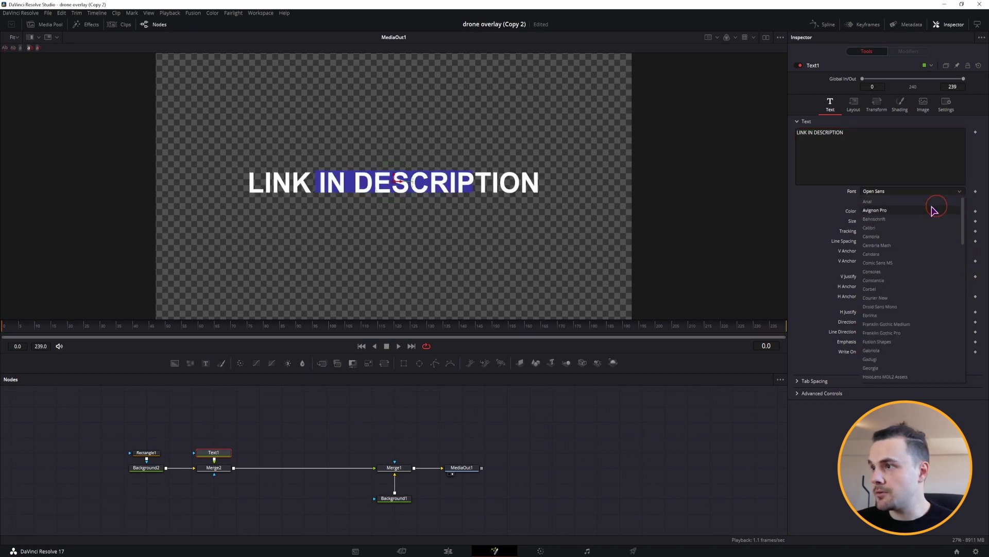
pyautogui.click(892, 202)
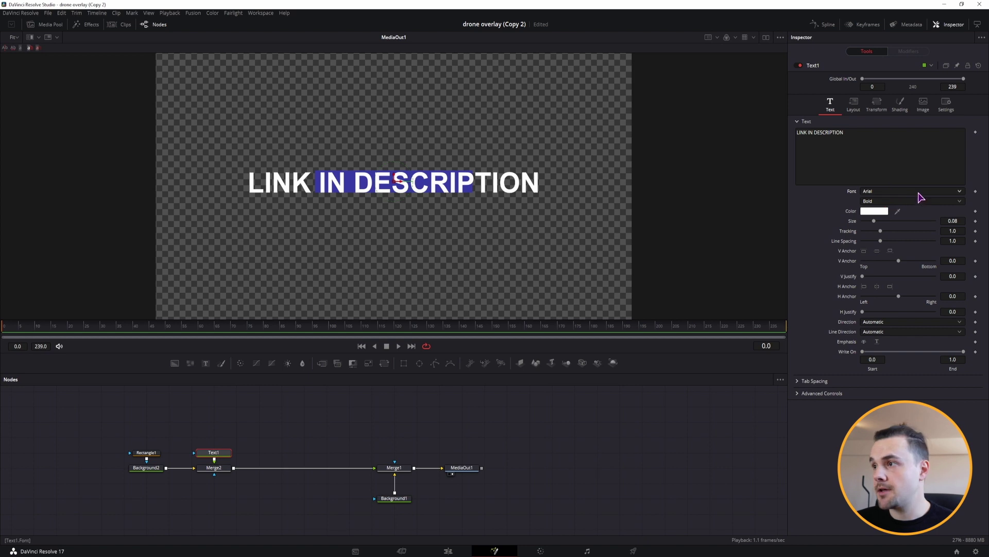
pyautogui.click(911, 201)
pyautogui.click(895, 215)
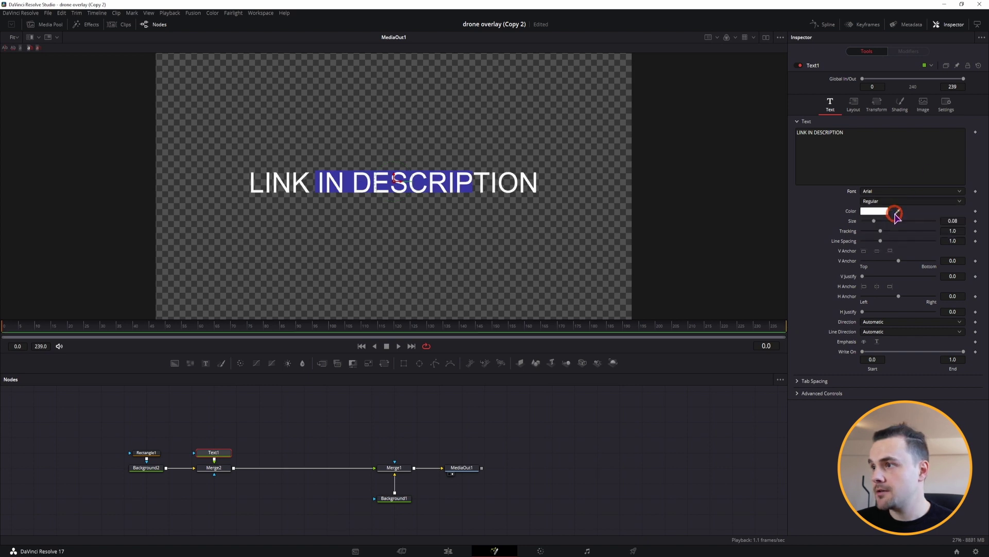
pyautogui.click(954, 222)
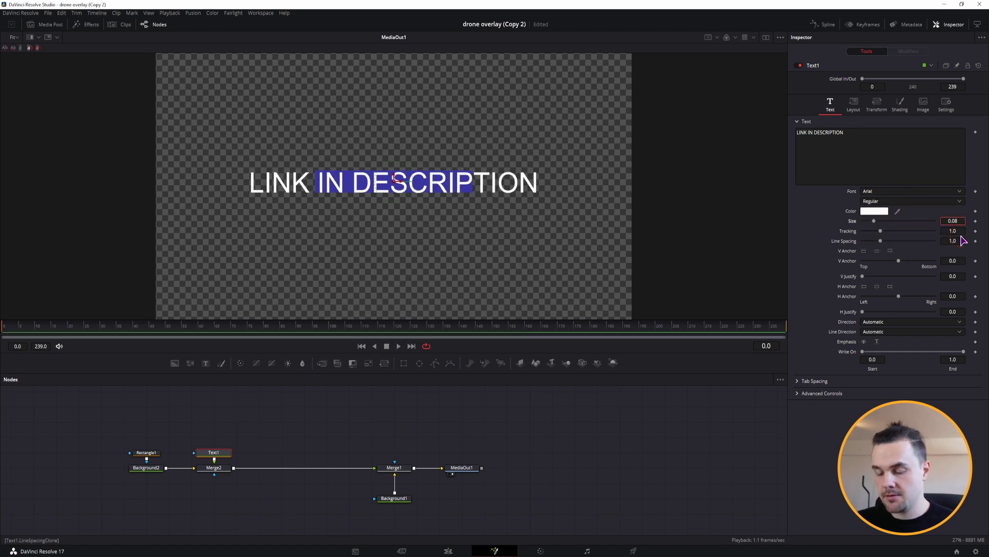
pyautogui.write('0.03')
pyautogui.press('Tab')
pyautogui.click(236, 459)
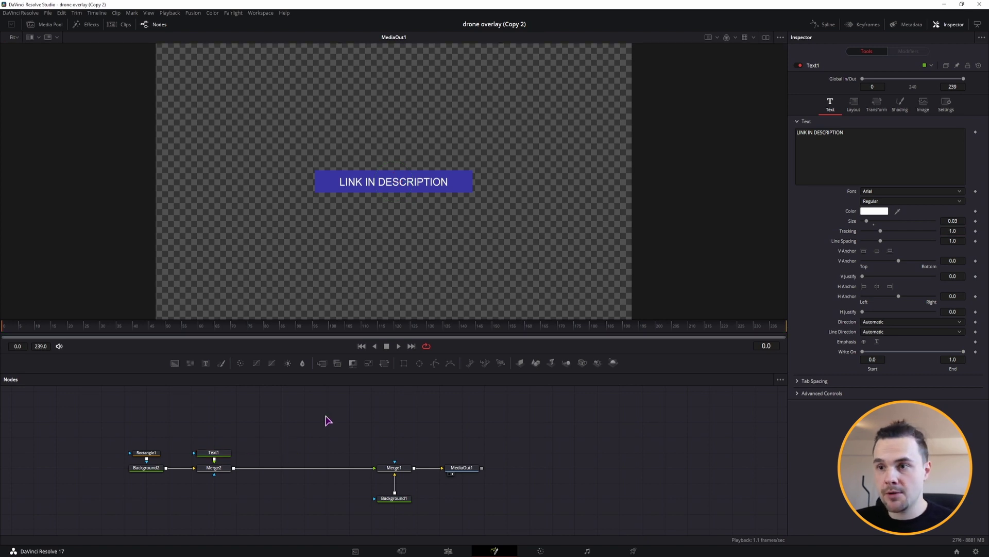
# Step: Insert Transform1 after Merge2 and move the banner to the frame's bottom-left corner
pyautogui.moveTo(384, 363); pyautogui.dragTo(288, 467)
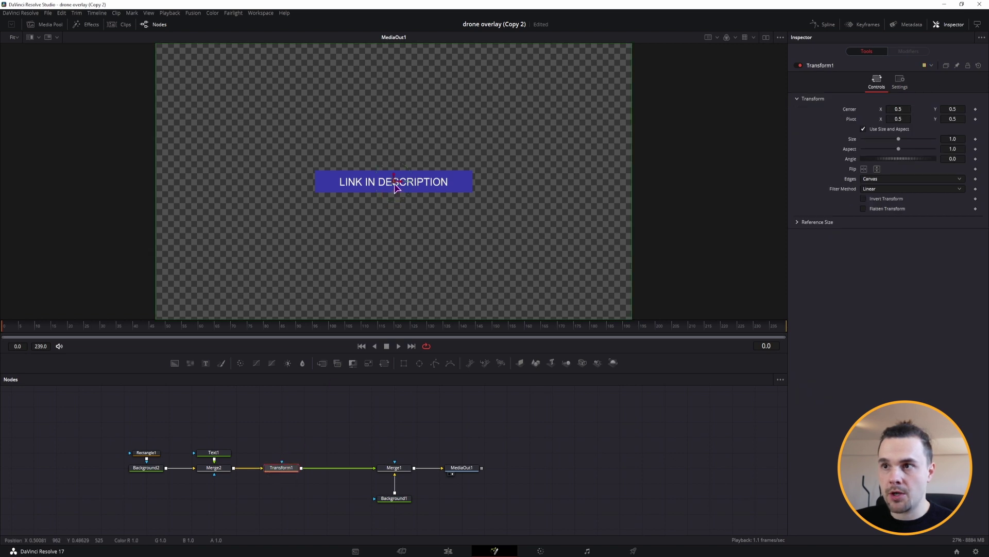
pyautogui.moveTo(396, 186); pyautogui.dragTo(369, 160)
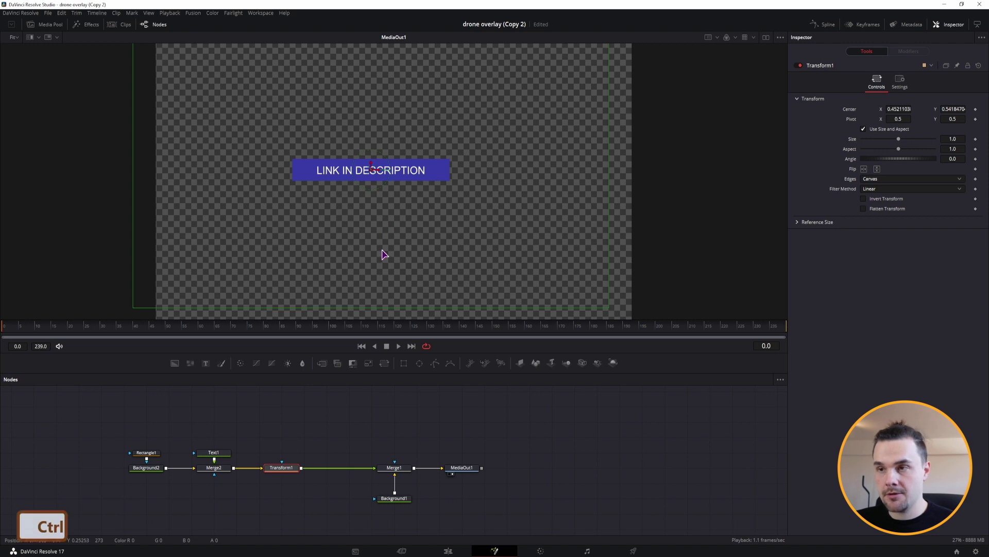
pyautogui.hotkey('ctrl', 'z')
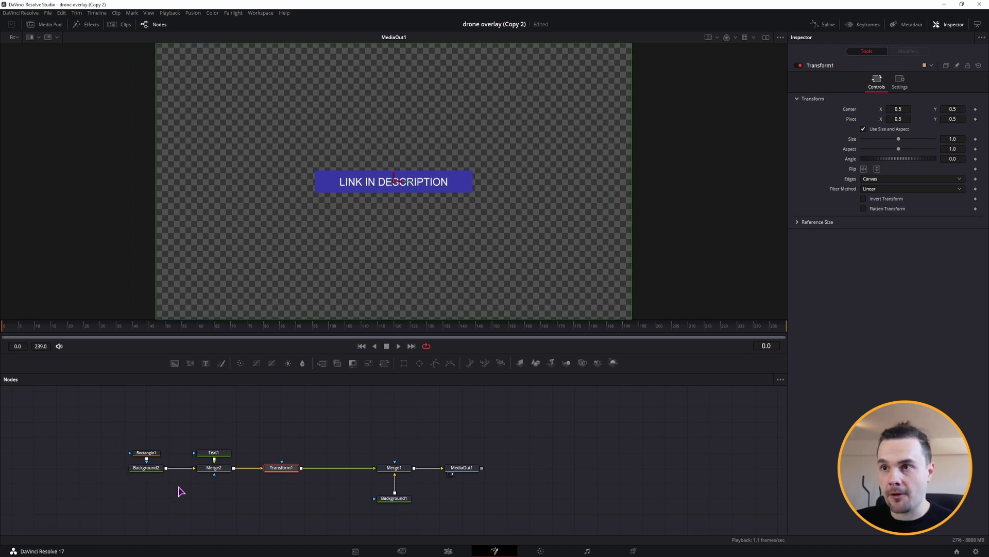
pyautogui.moveTo(463, 467); pyautogui.dragTo(486, 467)
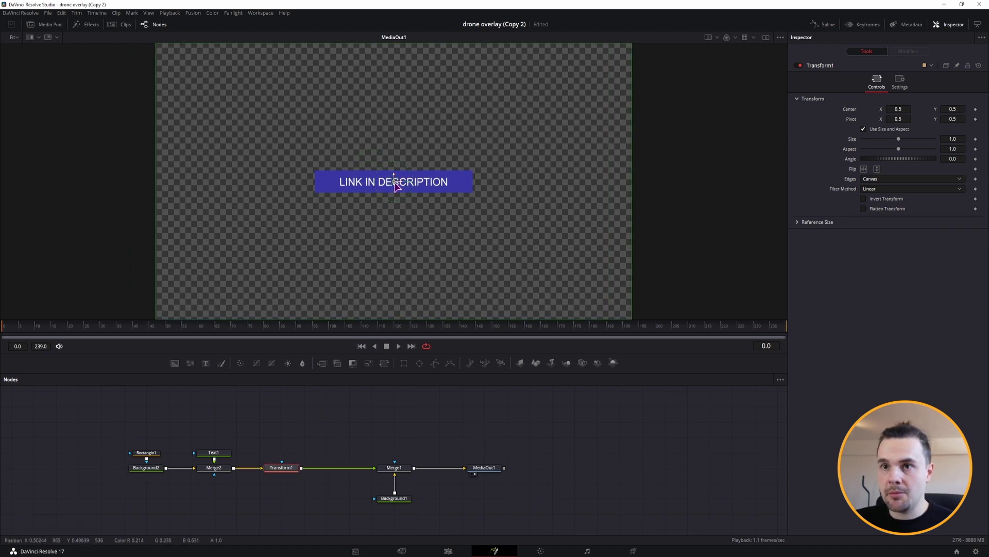
pyautogui.moveTo(397, 185); pyautogui.dragTo(238, 265)
# Step: Add Rectangle2 as a small square at the banner's corner and connect it as Merge1's mask
pyautogui.click(453, 429)
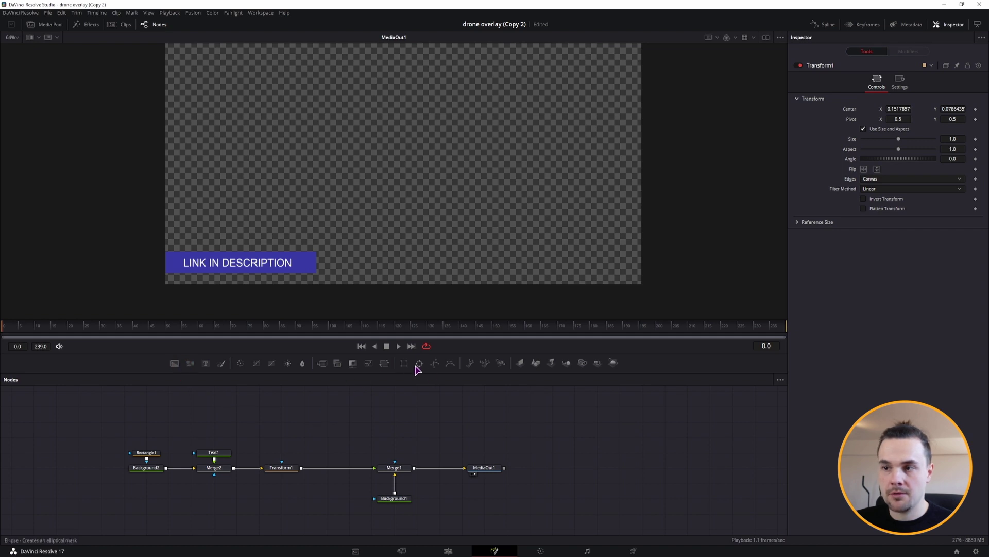
pyautogui.moveTo(399, 432); pyautogui.dragTo(400, 447)
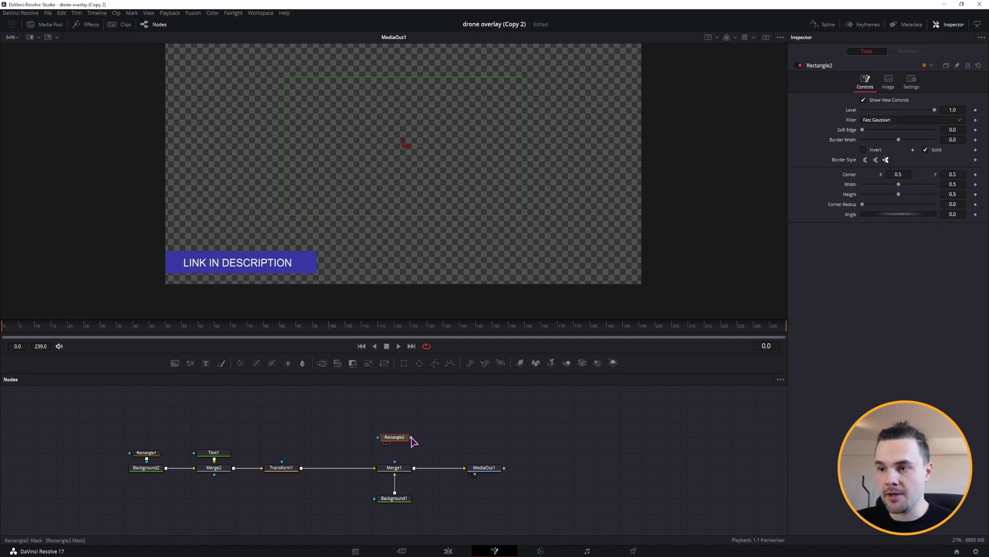
pyautogui.moveTo(521, 77); pyautogui.dragTo(174, 263)
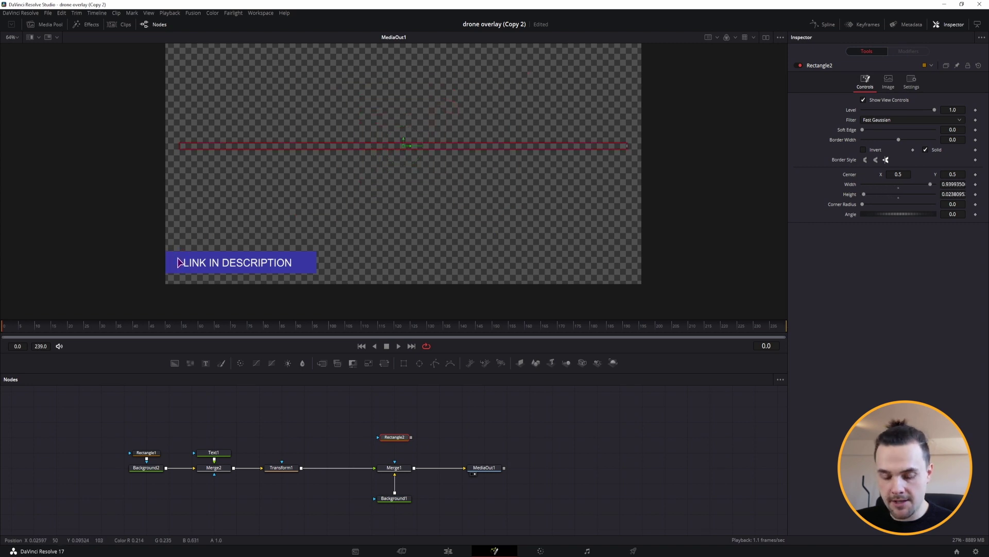
pyautogui.hotkey('ctrl', 'z')
pyautogui.hotkey('ctrl', 'z')
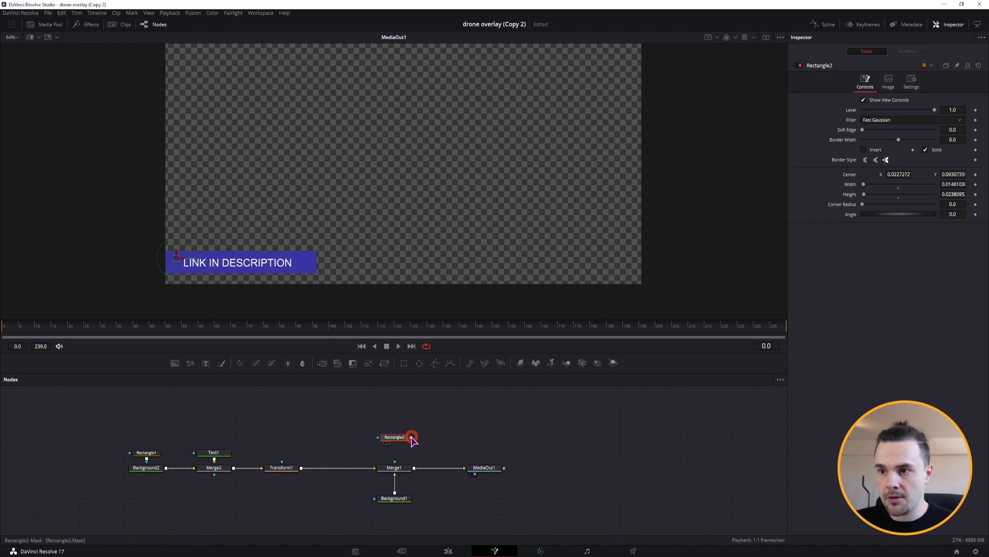
pyautogui.moveTo(411, 438); pyautogui.dragTo(395, 462)
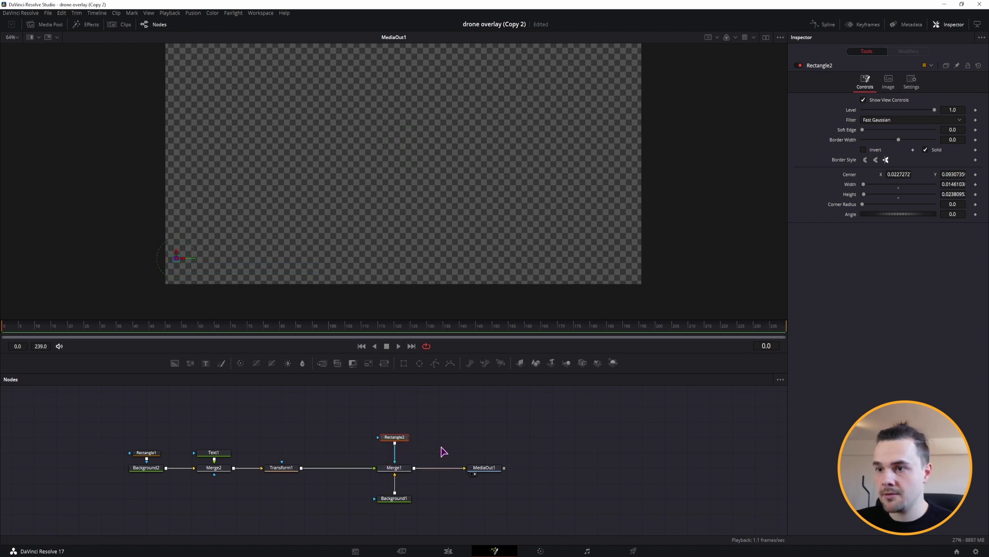
# Step: Enable Invert on Rectangle2 so the banner reappears with a square hole
pyautogui.click(405, 468)
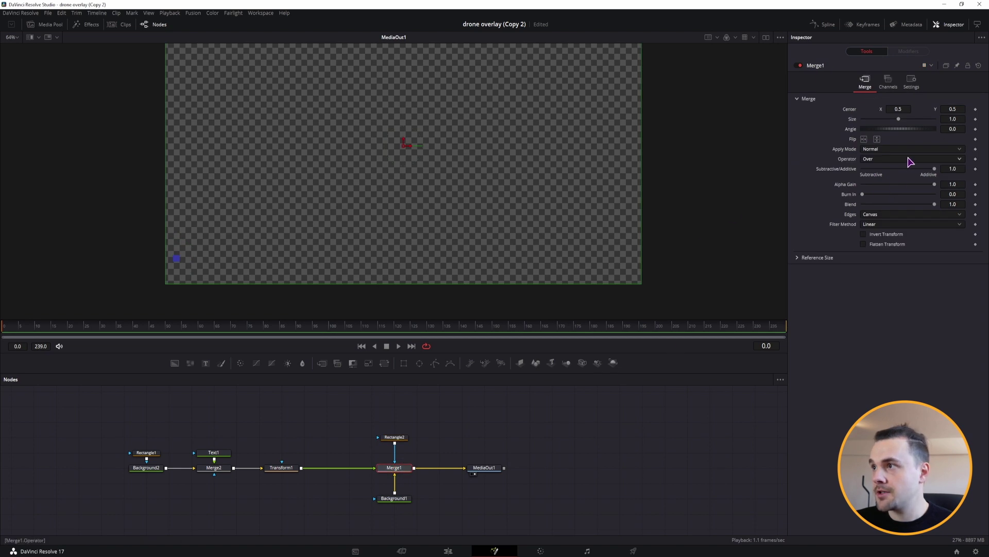
pyautogui.click(912, 82)
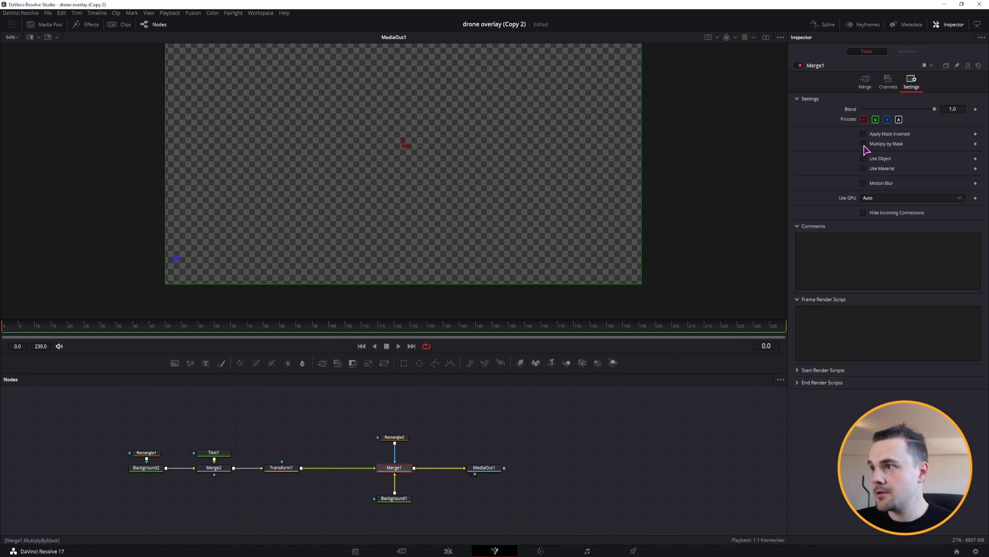
pyautogui.click(395, 437)
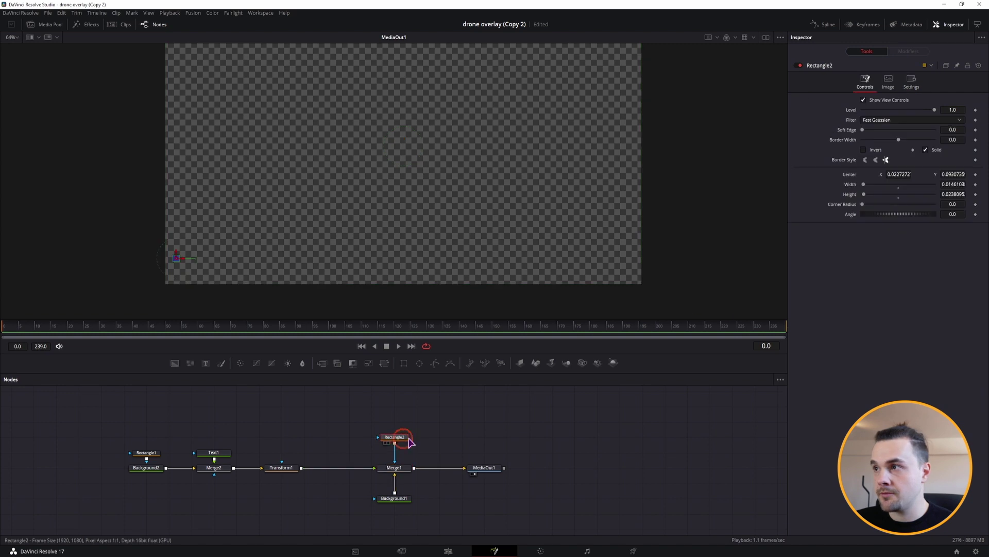
pyautogui.click(863, 150)
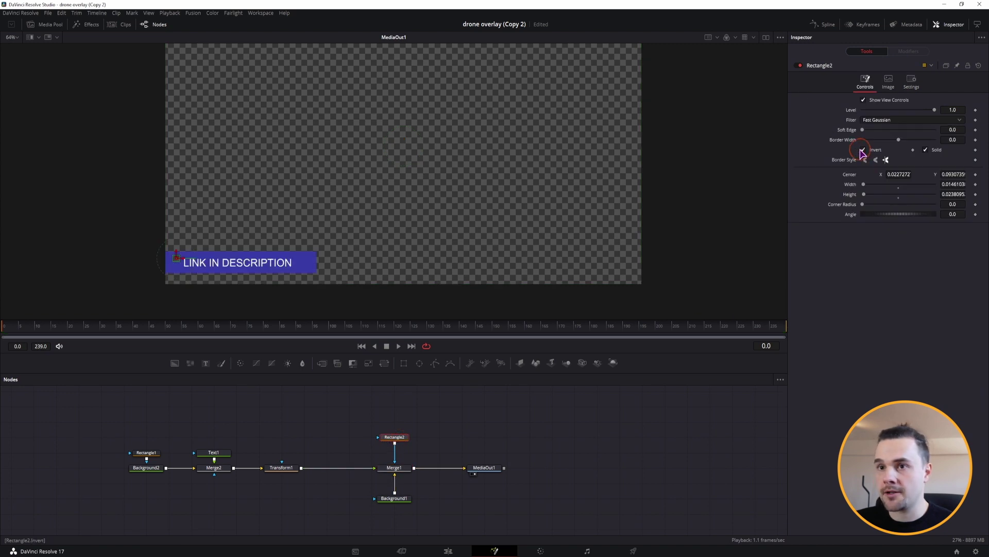
pyautogui.click(267, 444)
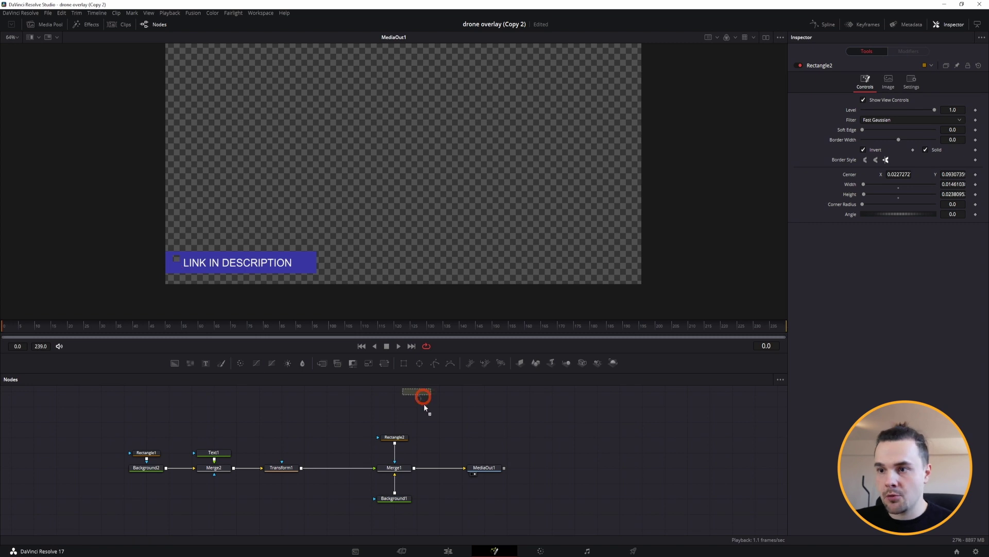
# Step: Add a small Ellipse1 circle below the square hole with Paint Mode set to Subtract
pyautogui.moveTo(421, 444)
pyautogui.mouseDown()
pyautogui.moveTo(428, 452)
pyautogui.moveTo(396, 457)
pyautogui.mouseUp()
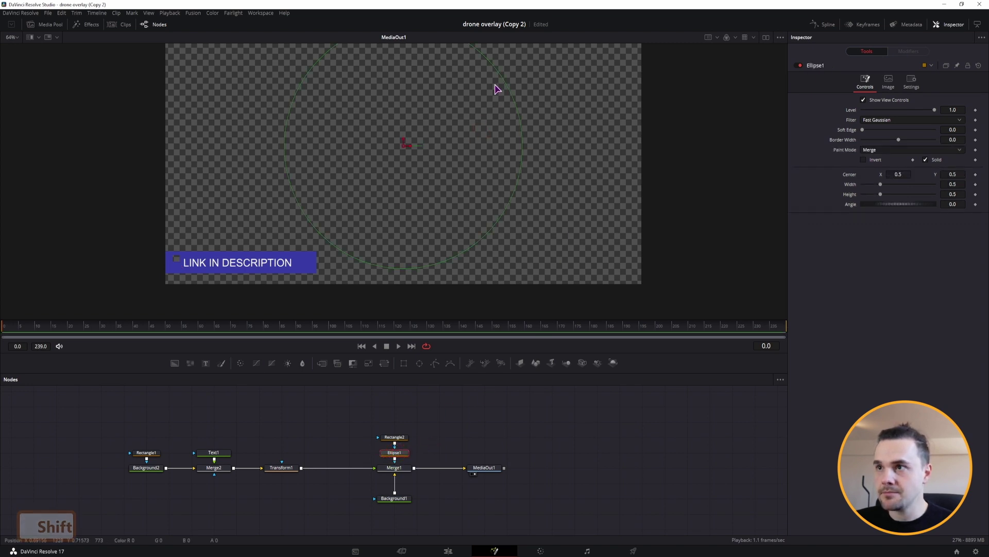
pyautogui.moveTo(501, 79); pyautogui.dragTo(179, 272)
pyautogui.moveTo(424, 467); pyautogui.dragTo(399, 437)
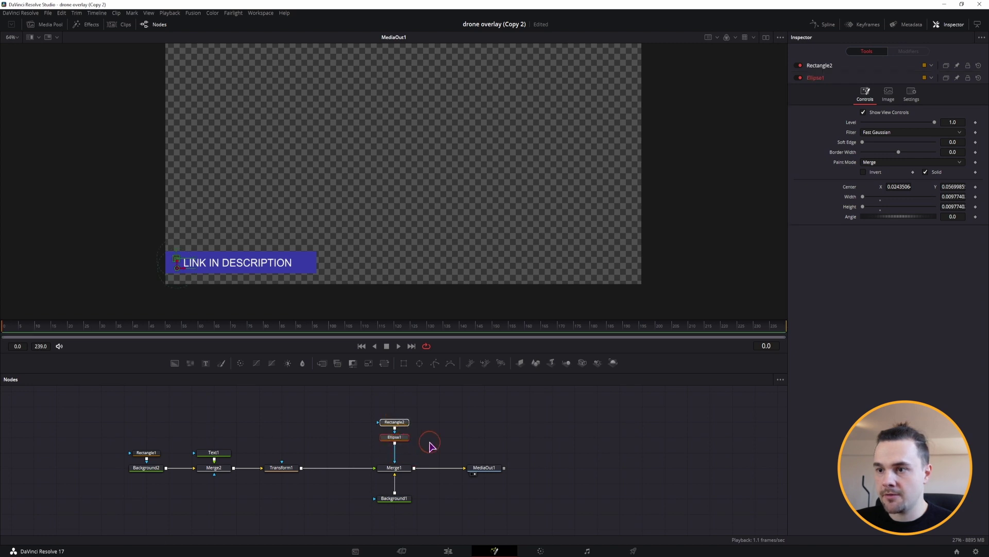
pyautogui.click(396, 437)
pyautogui.click(876, 150)
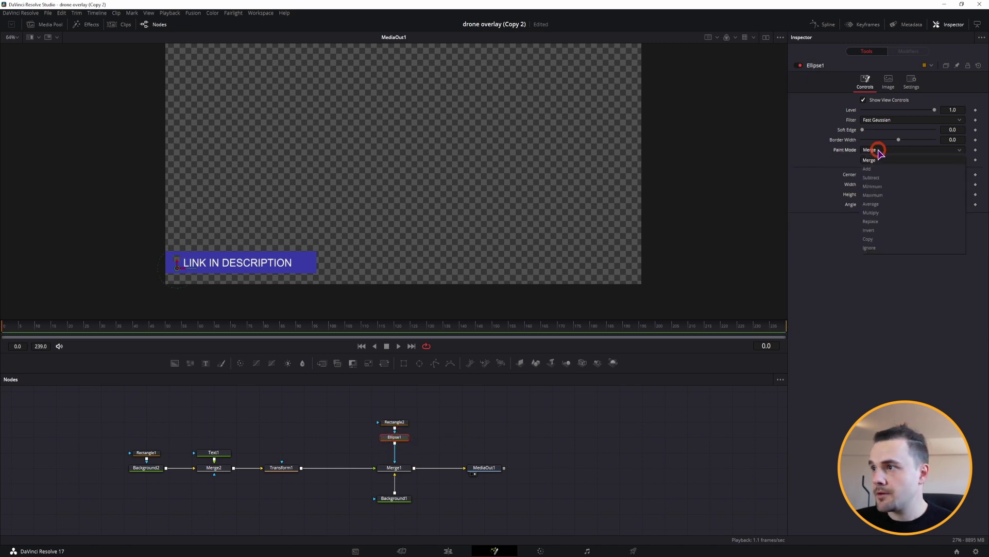
pyautogui.click(877, 169)
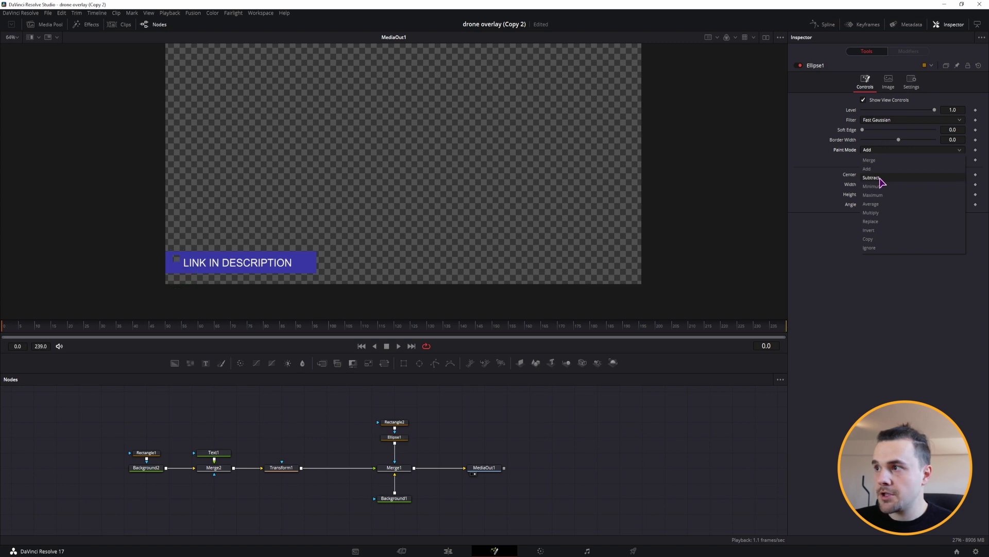
pyautogui.click(881, 178)
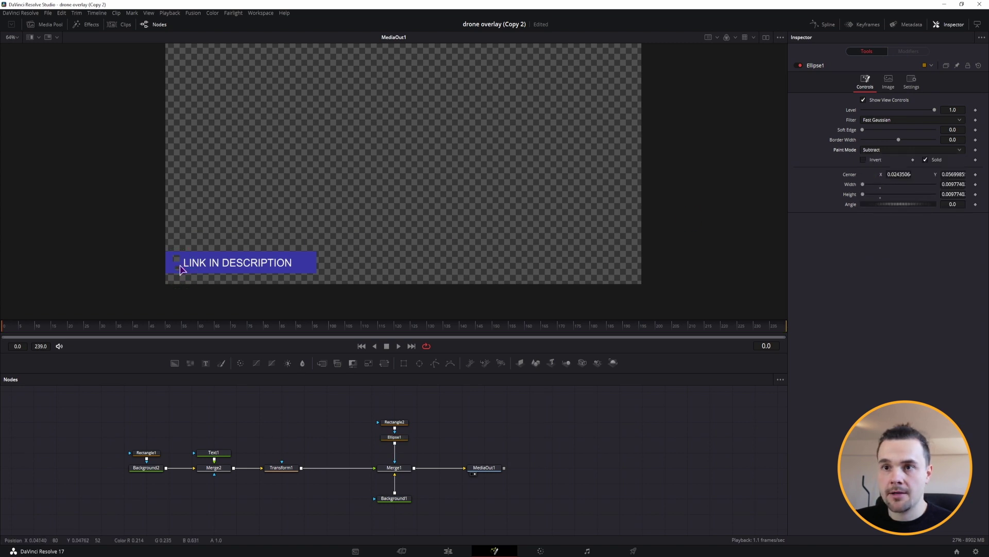
# Step: Set Soft Edge to 0.0019 on Rectangle2 and 0.0024 on Ellipse1
pyautogui.click(398, 422)
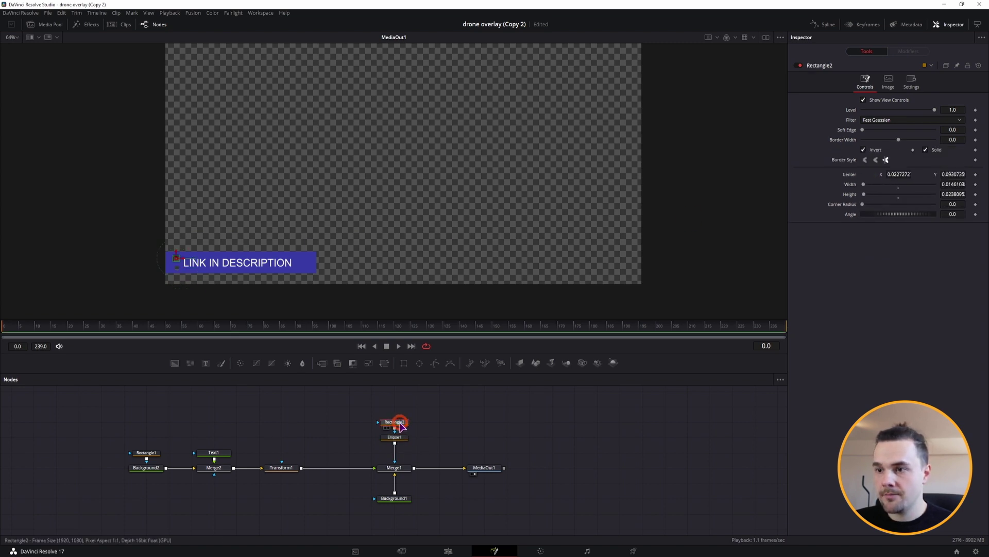
pyautogui.click(956, 129)
pyautogui.press('Return')
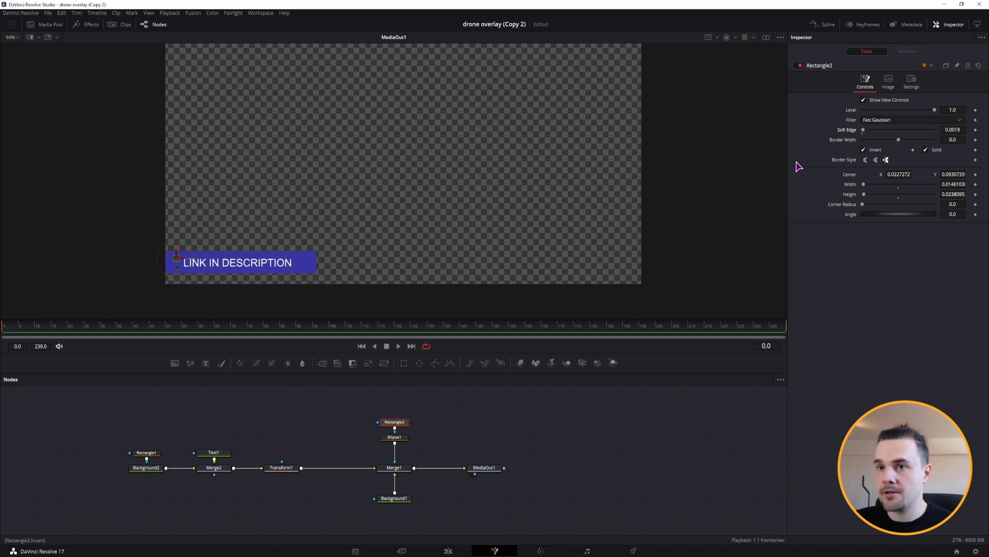
pyautogui.keyDown('ctrl'); pyautogui.scroll(5, 227, 275); pyautogui.keyUp('ctrl')
pyautogui.keyDown('ctrl'); pyautogui.scroll(3, 353, 209); pyautogui.keyUp('ctrl')
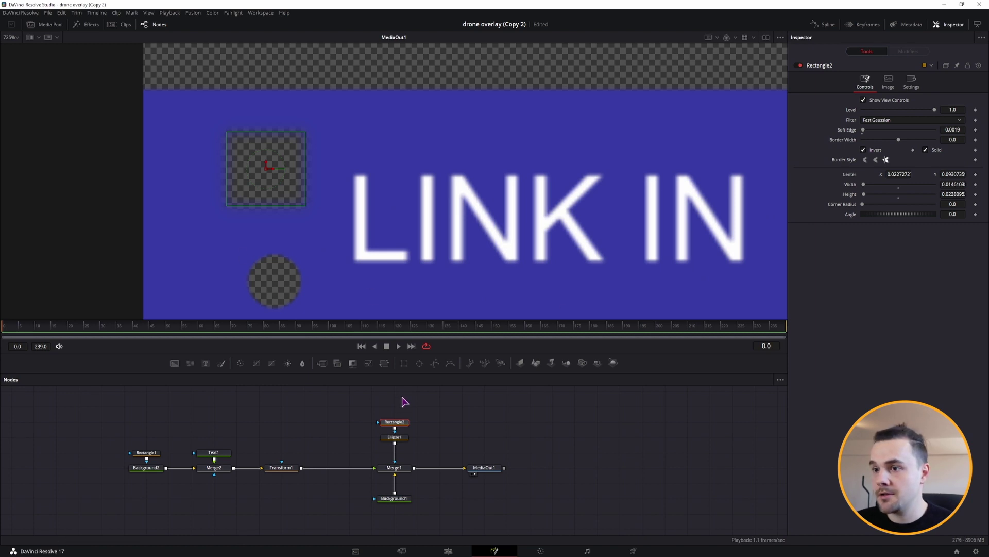
pyautogui.click(407, 437)
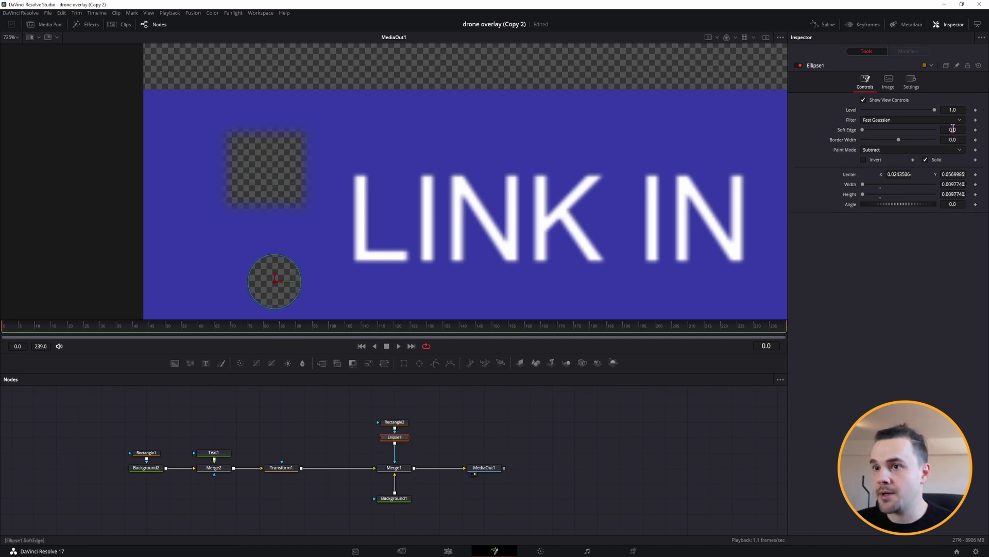
pyautogui.moveTo(953, 129); pyautogui.dragTo(978, 126)
pyautogui.scroll(-5, 435, 214)
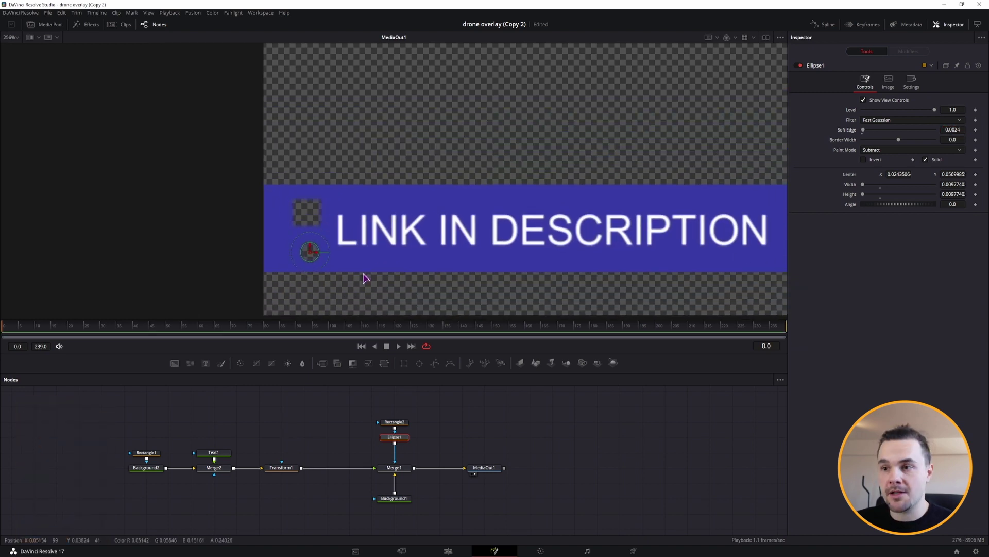
# Step: Add Rectangle3 below Ellipse1 as a thin strip angled about -14.54°
pyautogui.click(468, 373)
pyautogui.moveTo(403, 364); pyautogui.dragTo(395, 457)
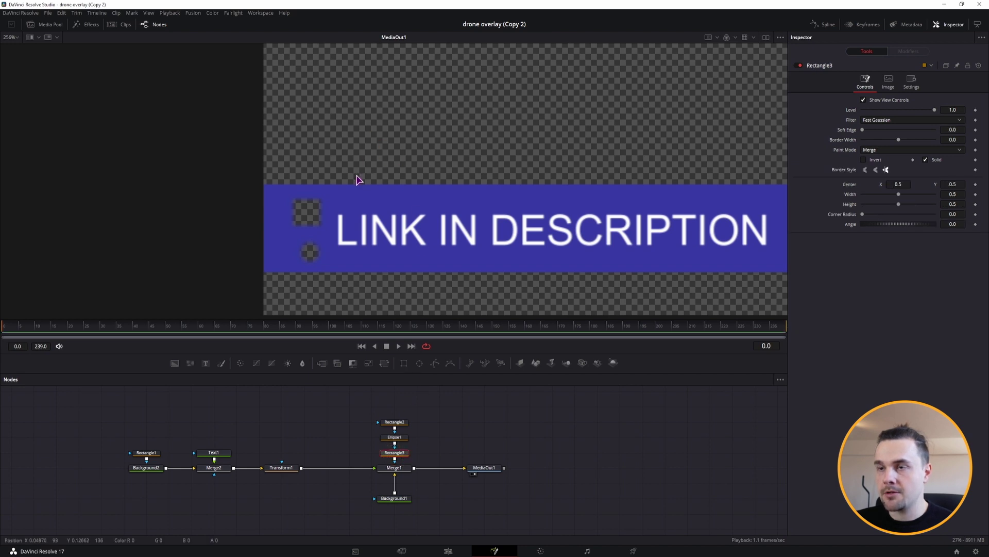
pyautogui.scroll(-6, 359, 179)
pyautogui.moveTo(643, 153)
pyautogui.mouseDown()
pyautogui.moveTo(566, 161)
pyautogui.moveTo(575, 135)
pyautogui.moveTo(401, 225)
pyautogui.mouseUp()
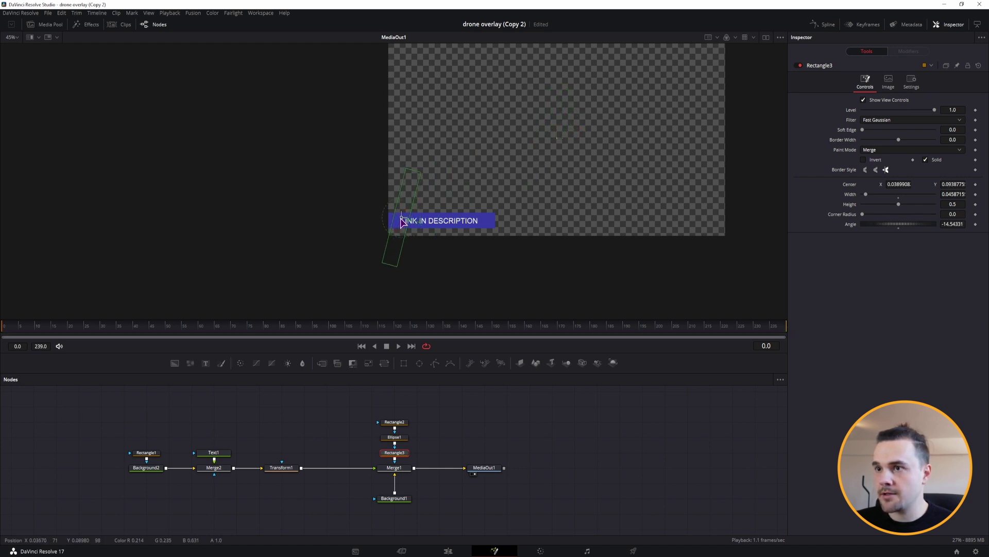
pyautogui.scroll(5, 401, 224)
# Step: Set Rectangle3's Paint Mode to Subtract and Soft Edge to 0.0026
pyautogui.click(884, 150)
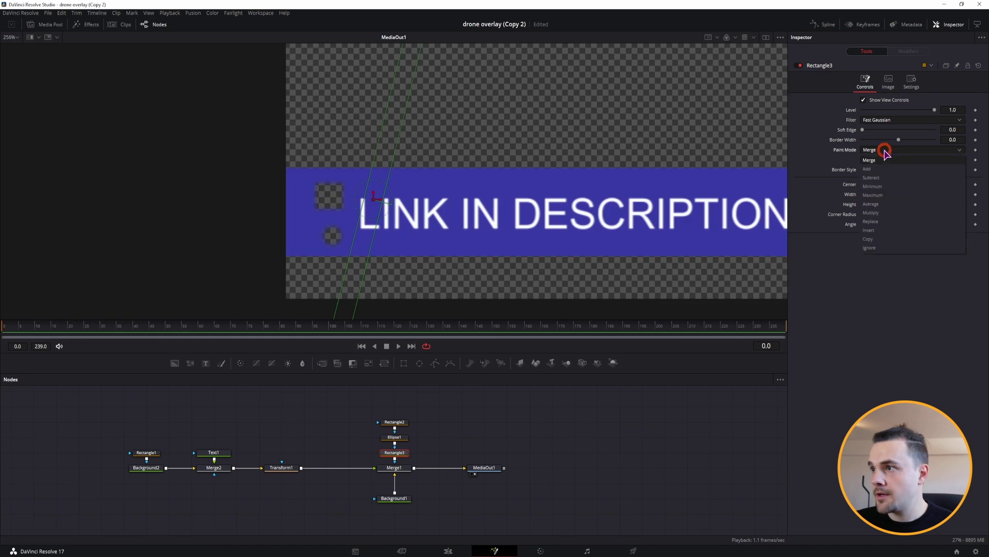
pyautogui.click(871, 177)
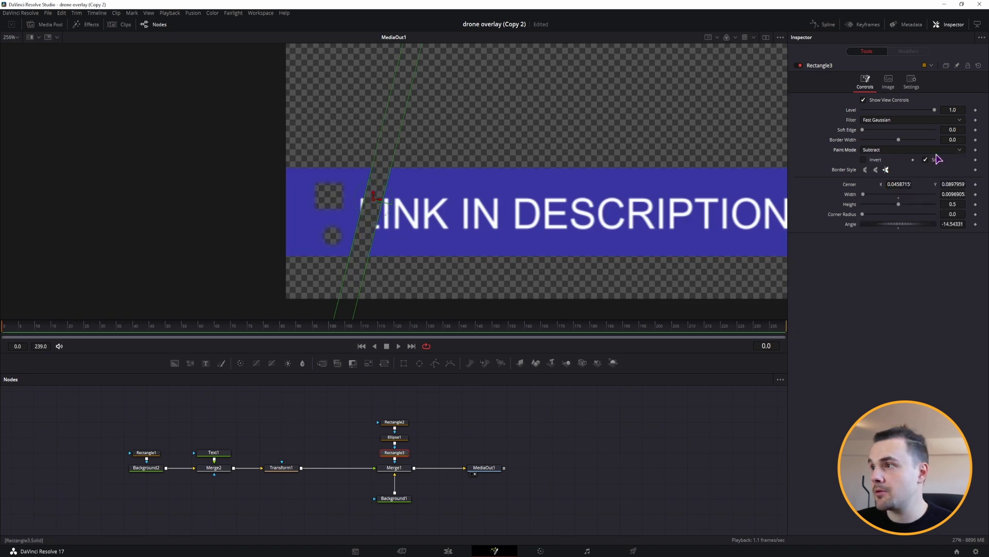
pyautogui.moveTo(957, 130); pyautogui.dragTo(958, 130)
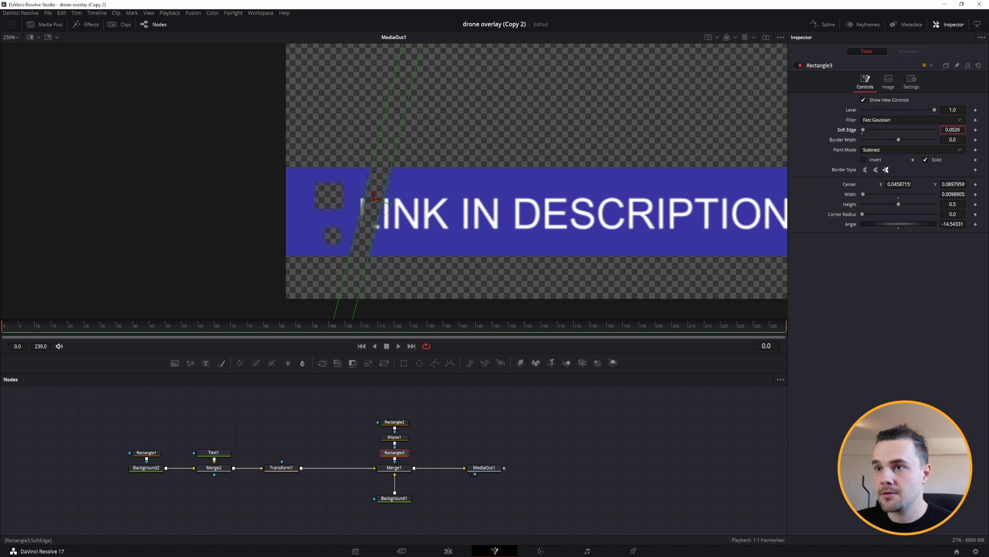
pyautogui.click(281, 467)
pyautogui.scroll(-2, 411, 412)
# Step: Test moving the banner, then place the playhead at frame 10
pyautogui.scroll(-2, 506, 249)
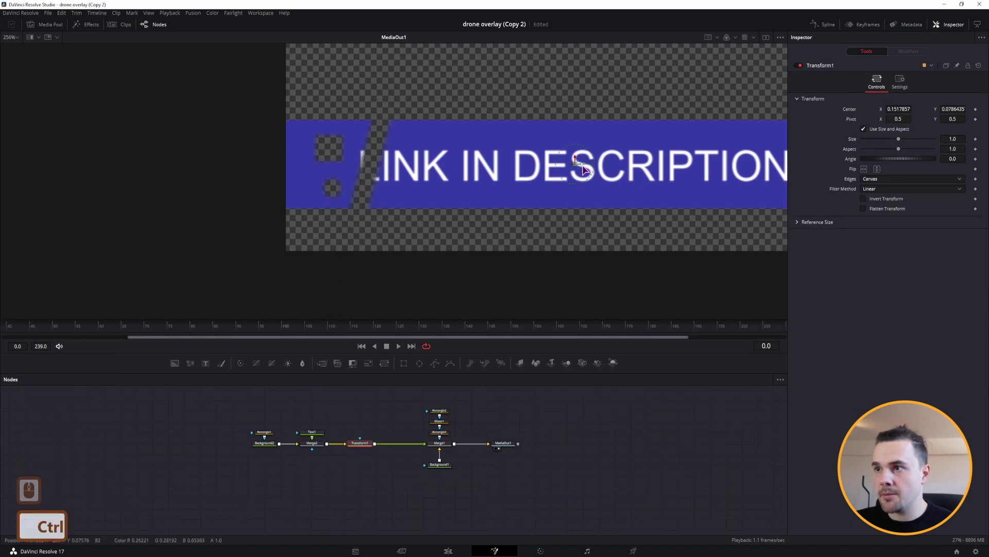
pyautogui.moveTo(584, 169); pyautogui.dragTo(552, 218)
pyautogui.scroll(-6, 552, 218)
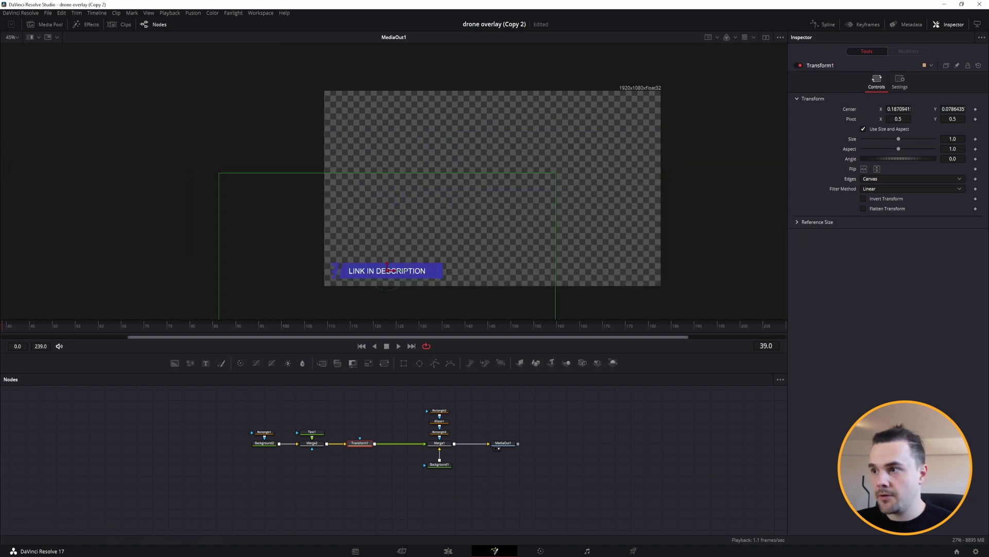
pyautogui.moveTo(150, 337); pyautogui.dragTo(33, 336)
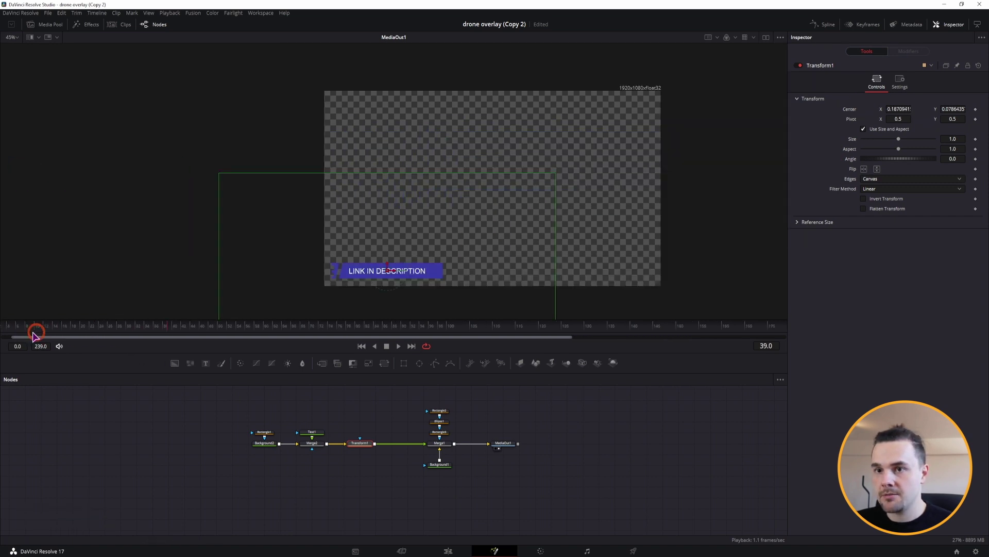
pyautogui.click(105, 326)
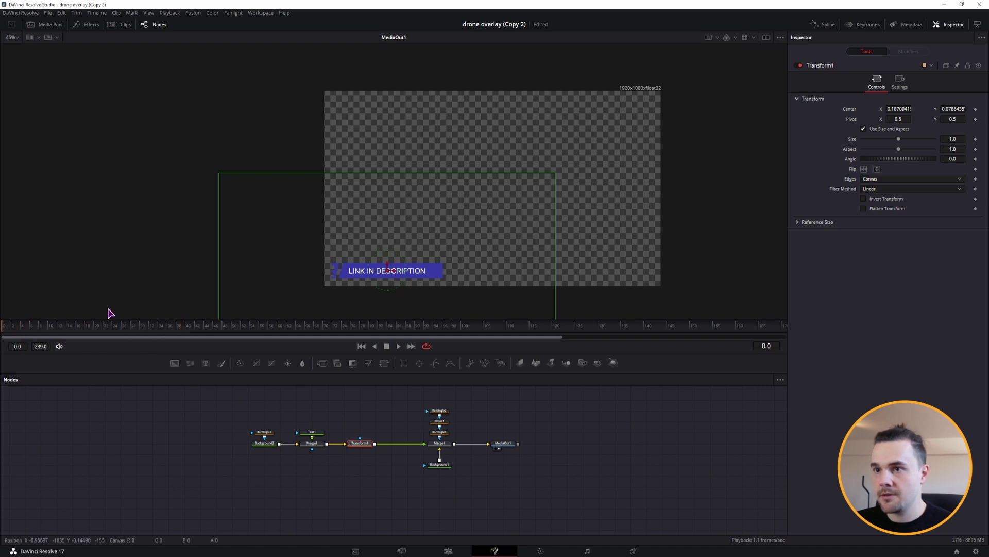
pyautogui.moveTo(113, 327); pyautogui.dragTo(54, 330)
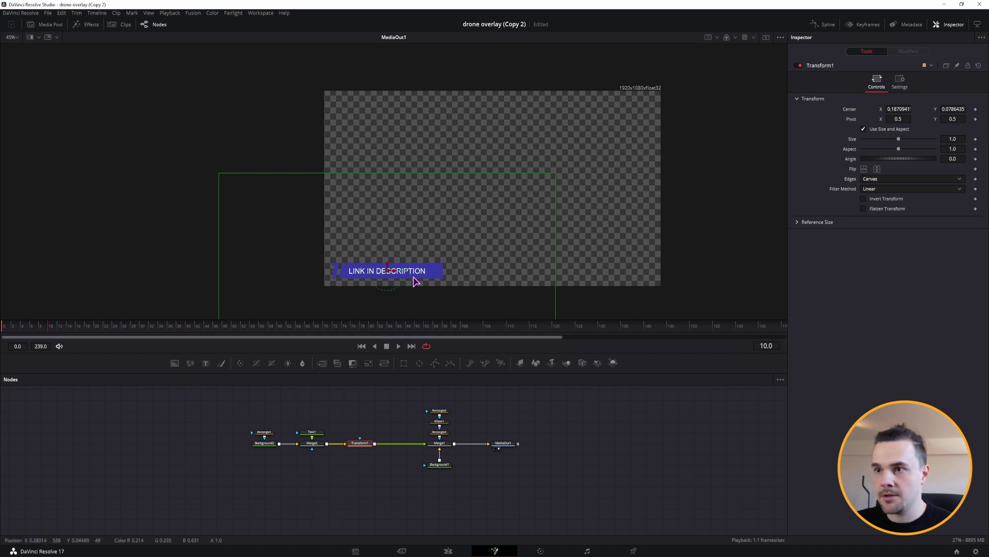
# Step: Keyframe Transform1's Center so the banner slides in from off-screen left, then move MediaOut1 right
pyautogui.moveTo(396, 273); pyautogui.dragTo(265, 273)
pyautogui.moveTo(356, 417); pyautogui.dragTo(330, 412)
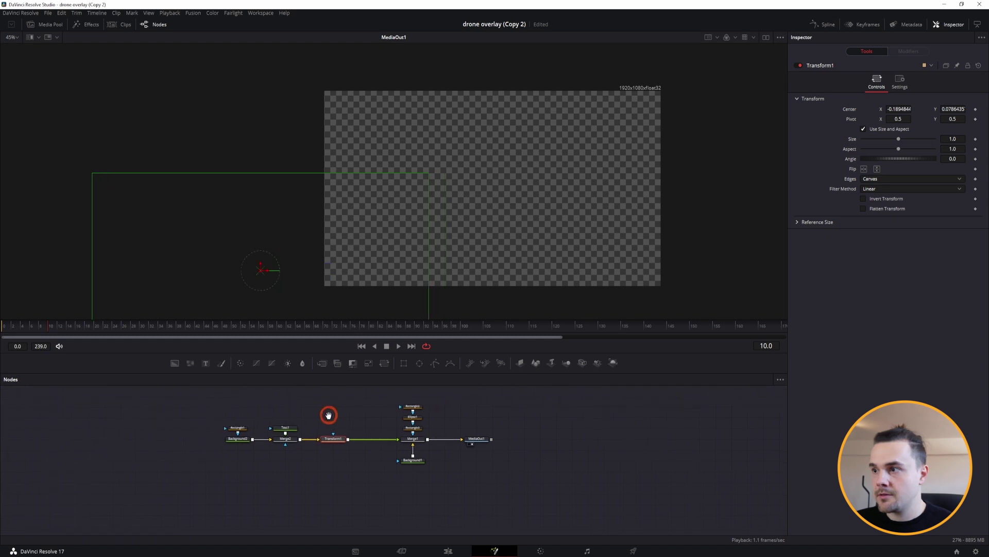
pyautogui.click(975, 110)
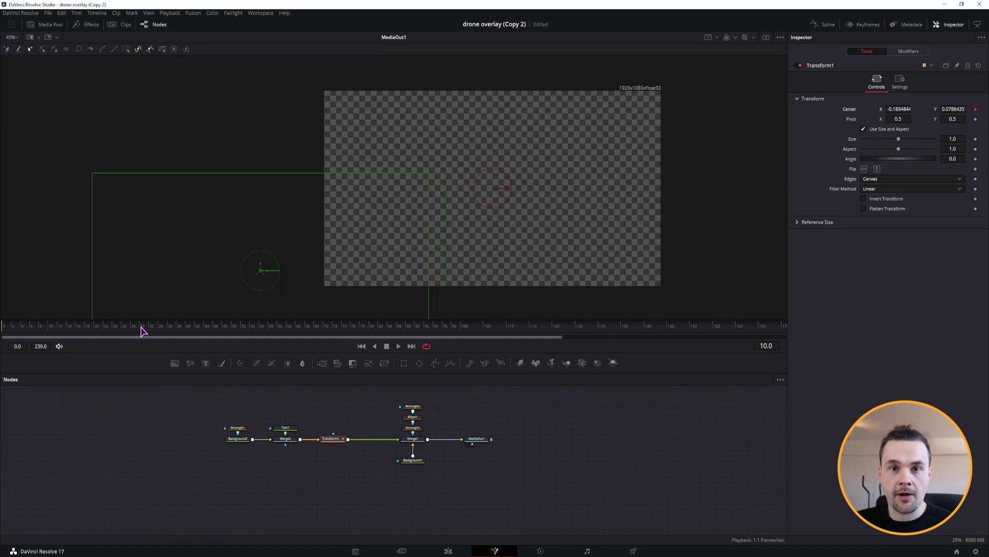
pyautogui.moveTo(267, 275); pyautogui.dragTo(420, 275)
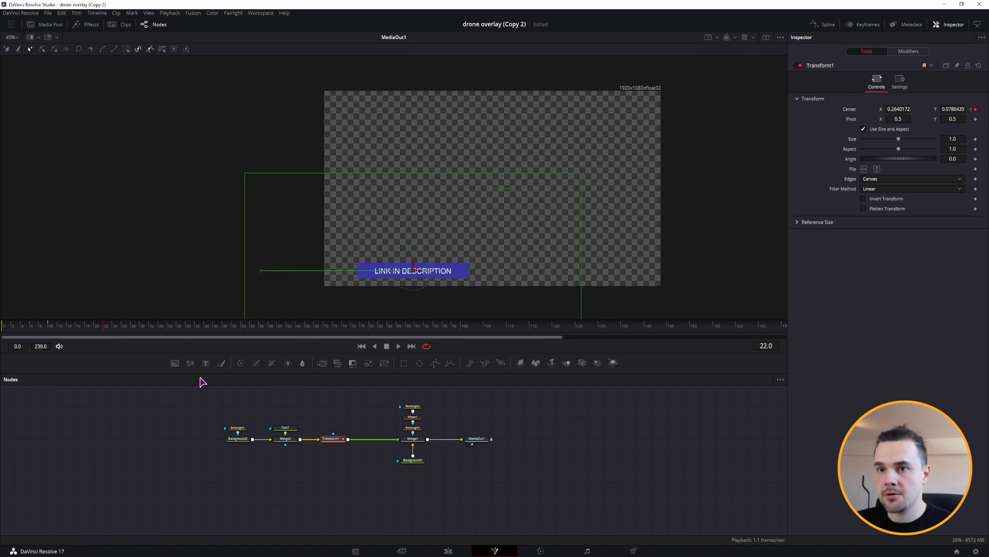
pyautogui.moveTo(95, 329); pyautogui.dragTo(134, 333)
pyautogui.moveTo(476, 439); pyautogui.dragTo(540, 438)
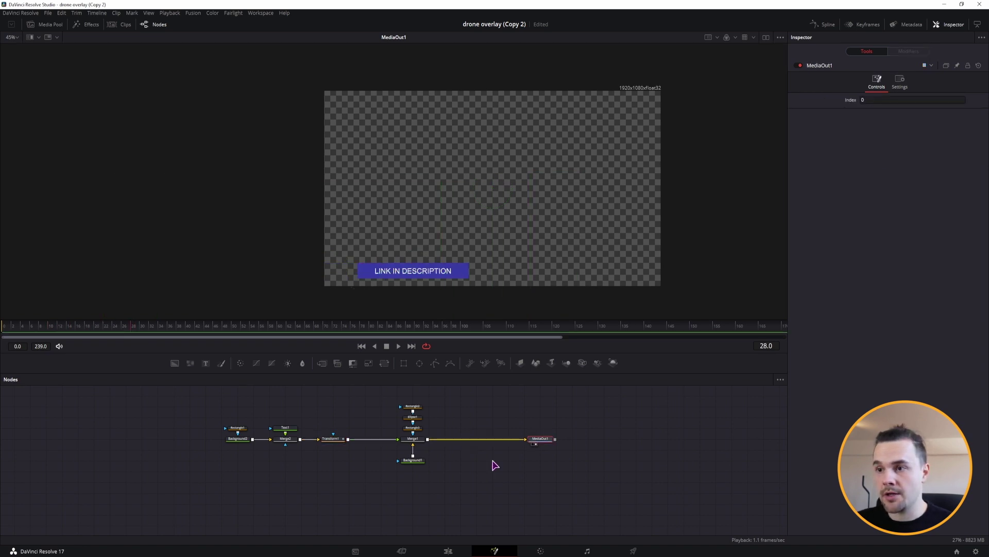
# Step: Add a Polygon shape node and place Polygon1 beside Merge1
pyautogui.click(161, 349)
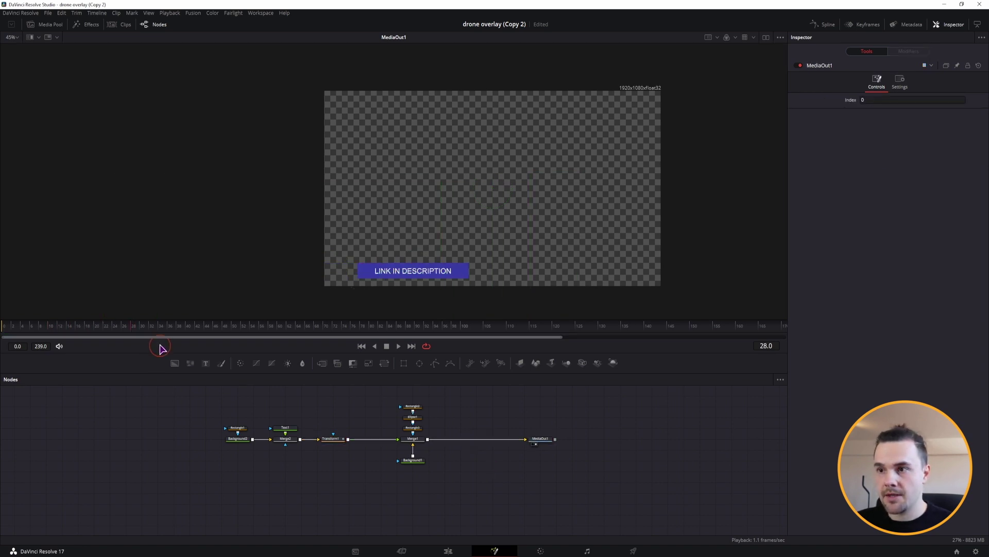
pyautogui.click(436, 366)
pyautogui.moveTo(470, 421); pyautogui.dragTo(381, 407)
# Step: Turn the banner purple with Background2 Red at 0.54, shift the node column right, and copy Background2
pyautogui.click(239, 442)
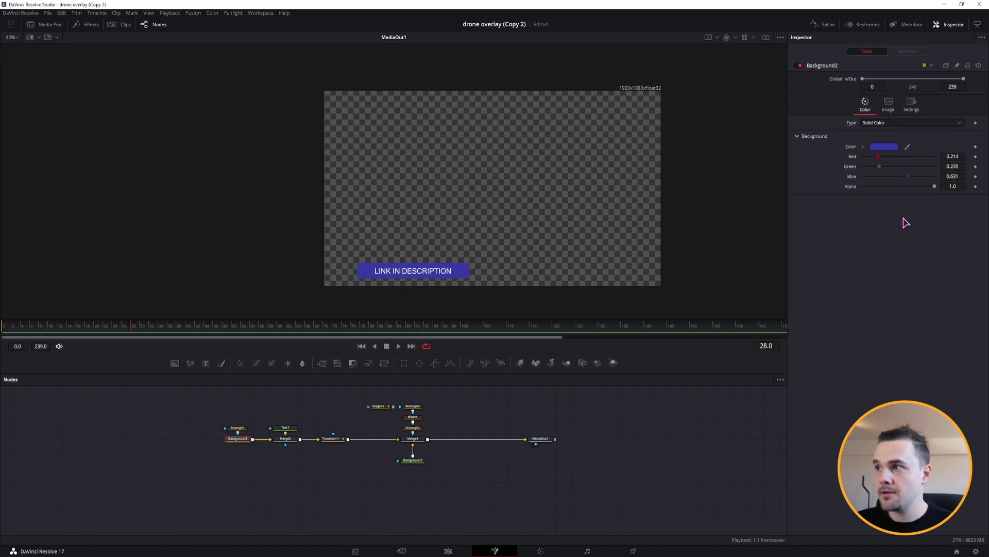
pyautogui.moveTo(877, 156); pyautogui.dragTo(902, 159)
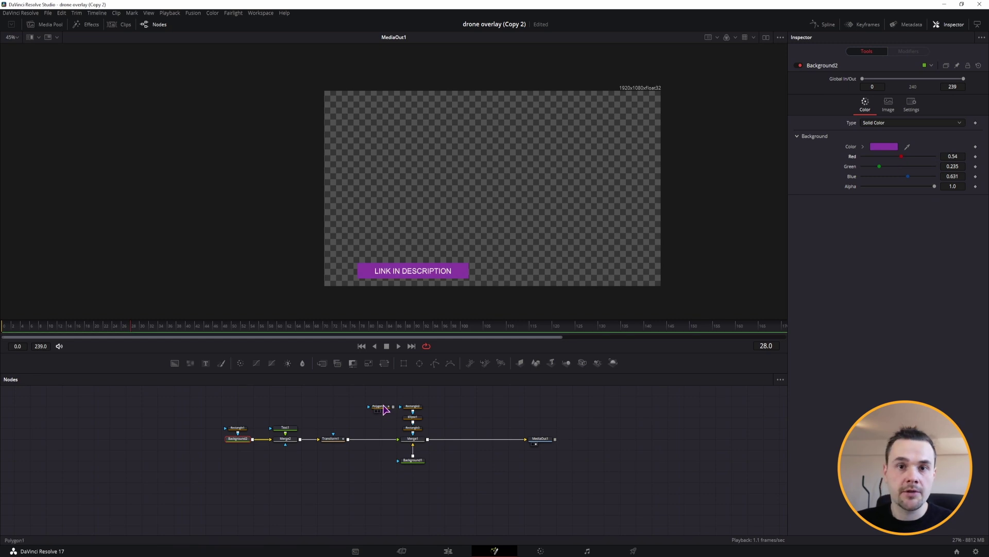
pyautogui.moveTo(442, 495); pyautogui.dragTo(400, 384)
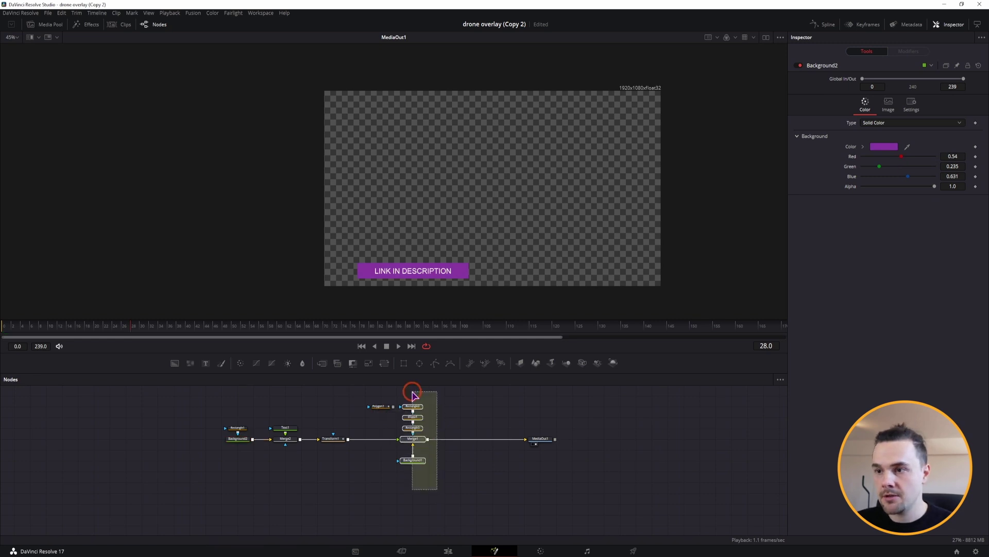
pyautogui.moveTo(412, 439); pyautogui.dragTo(429, 438)
pyautogui.click(240, 439)
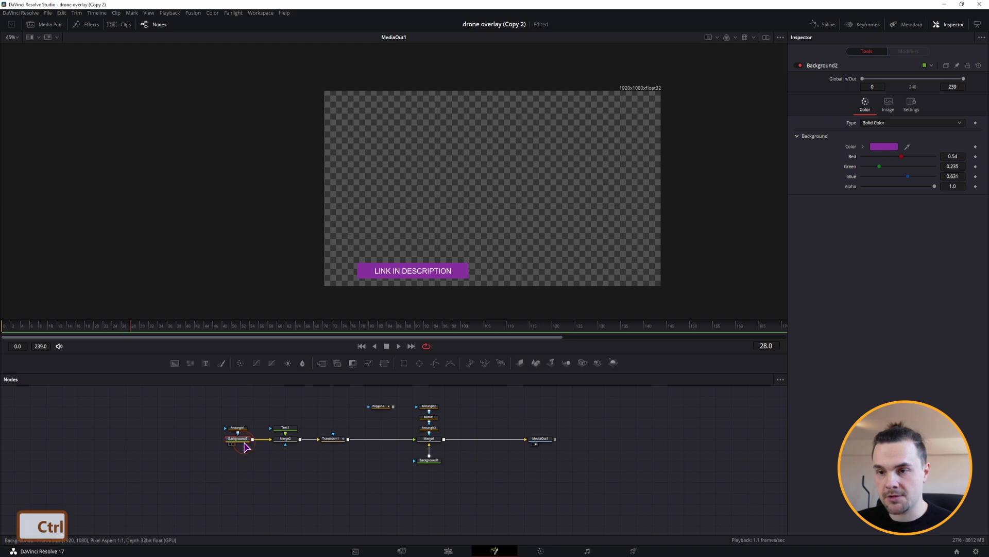
pyautogui.hotkey('ctrl', 'c')
pyautogui.hotkey('ctrl', 'v')
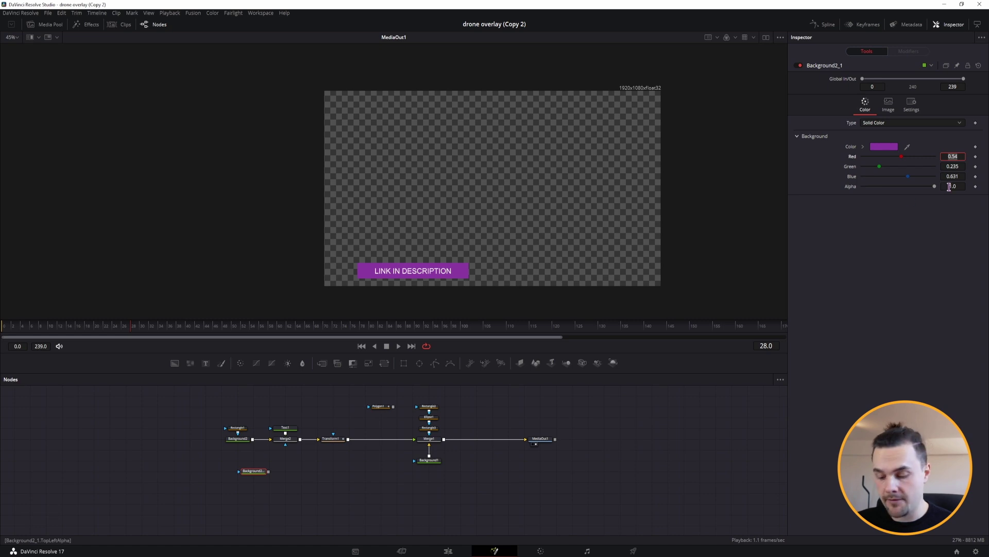
pyautogui.write('=')
pyautogui.click(956, 166)
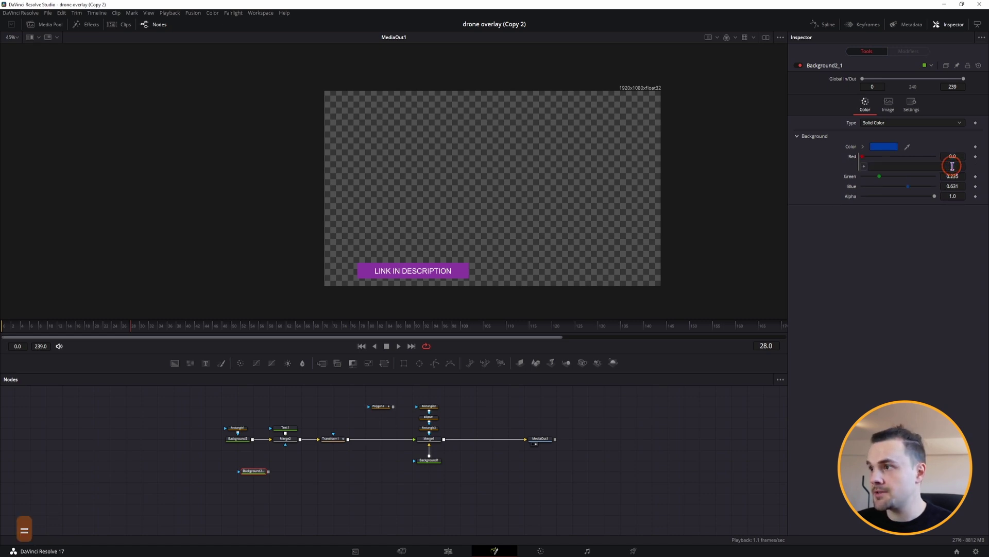
pyautogui.click(957, 177)
pyautogui.write('=')
pyautogui.click(955, 186)
pyautogui.write('=')
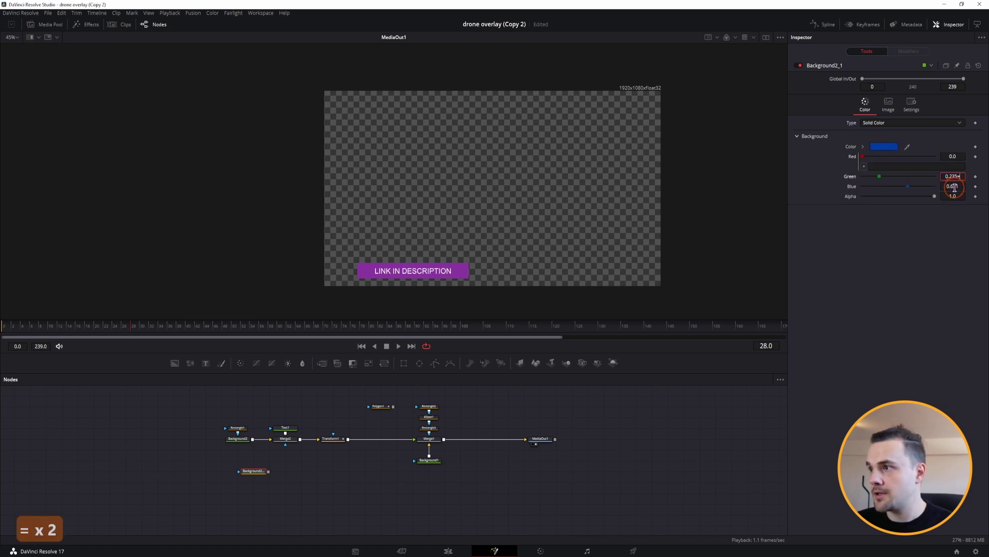
pyautogui.press('Return')
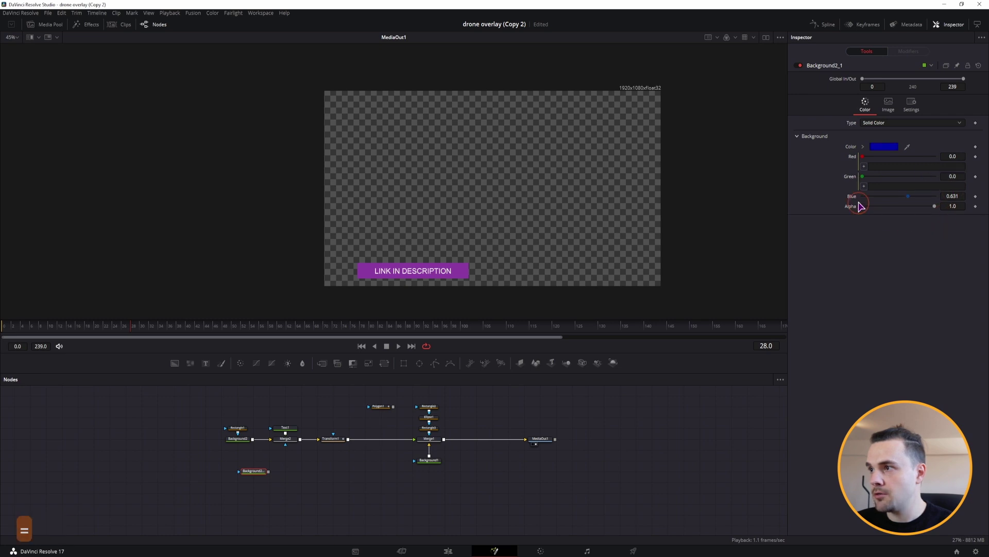
pyautogui.rightClick(853, 197)
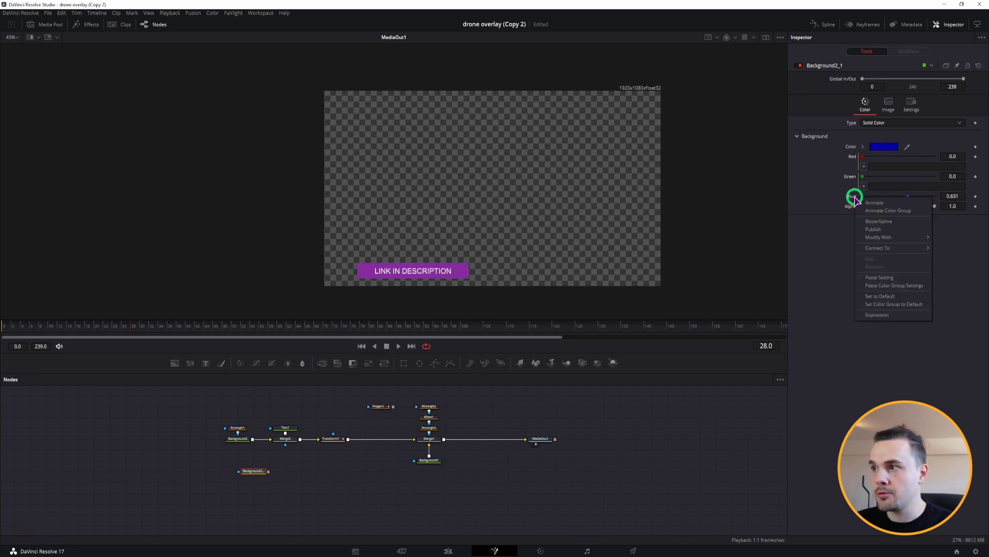
pyautogui.click(877, 315)
pyautogui.rightClick(849, 216)
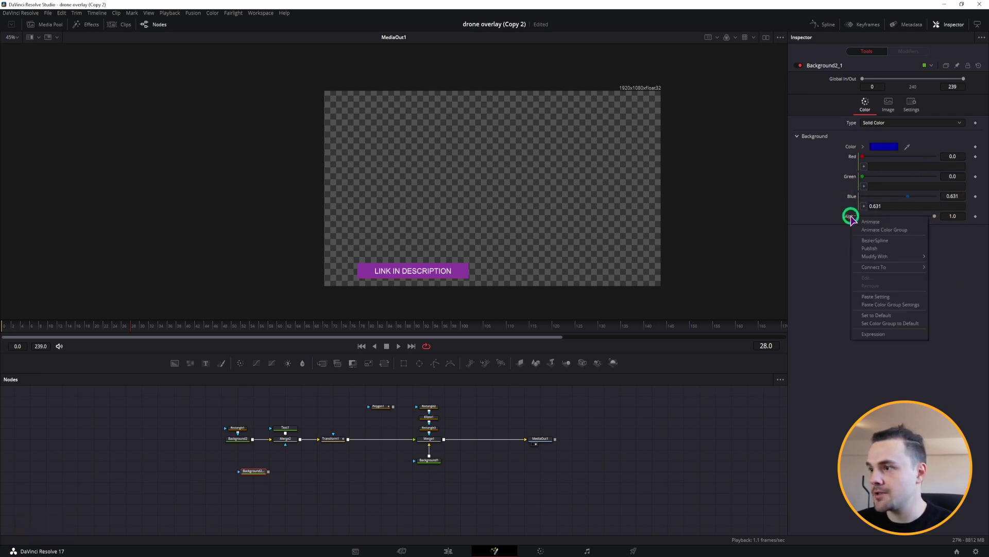
pyautogui.click(880, 335)
pyautogui.click(237, 438)
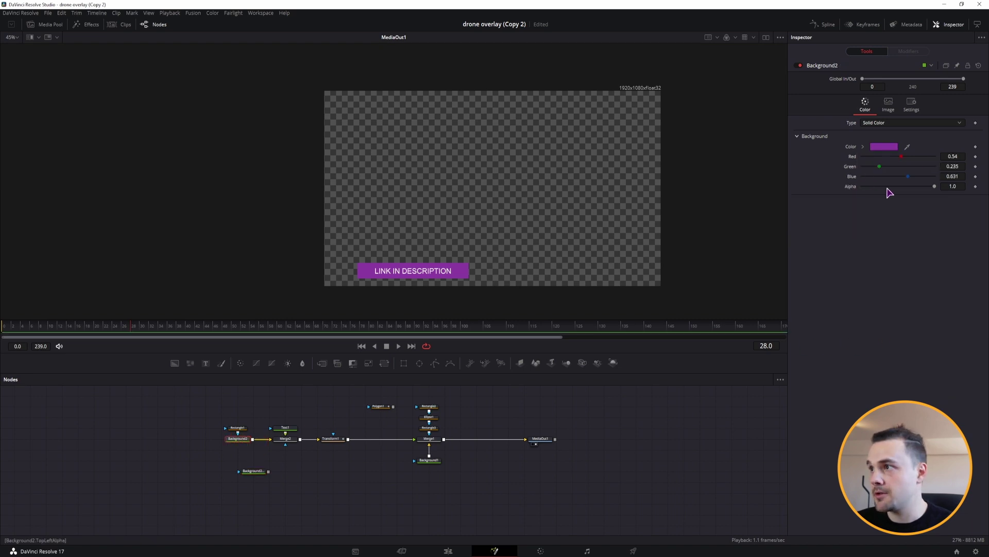
pyautogui.click(957, 66)
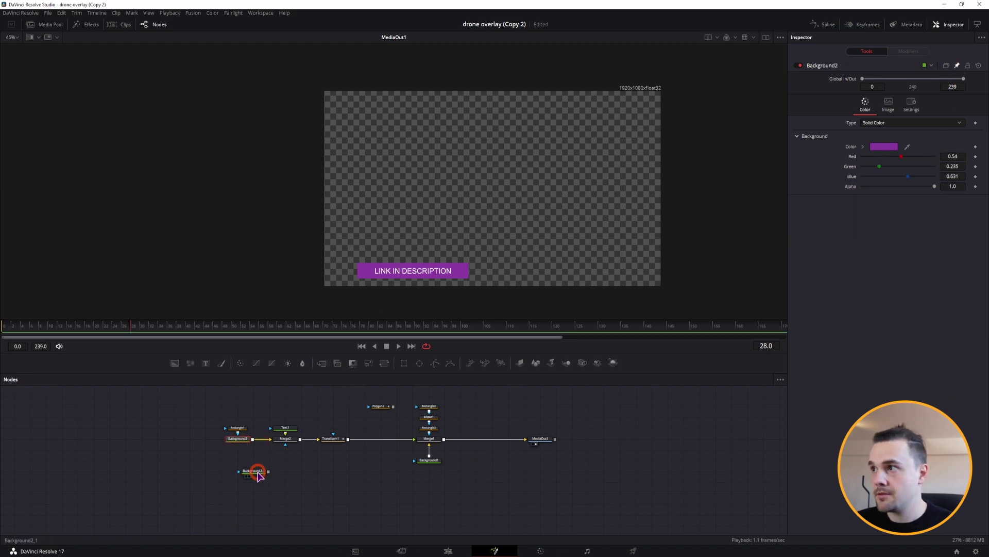
pyautogui.click(258, 476)
pyautogui.moveTo(864, 166); pyautogui.dragTo(858, 335)
pyautogui.moveTo(864, 186); pyautogui.dragTo(853, 344)
pyautogui.moveTo(864, 206); pyautogui.dragTo(852, 351)
pyautogui.moveTo(864, 226); pyautogui.dragTo(943, 361)
pyautogui.click(884, 364)
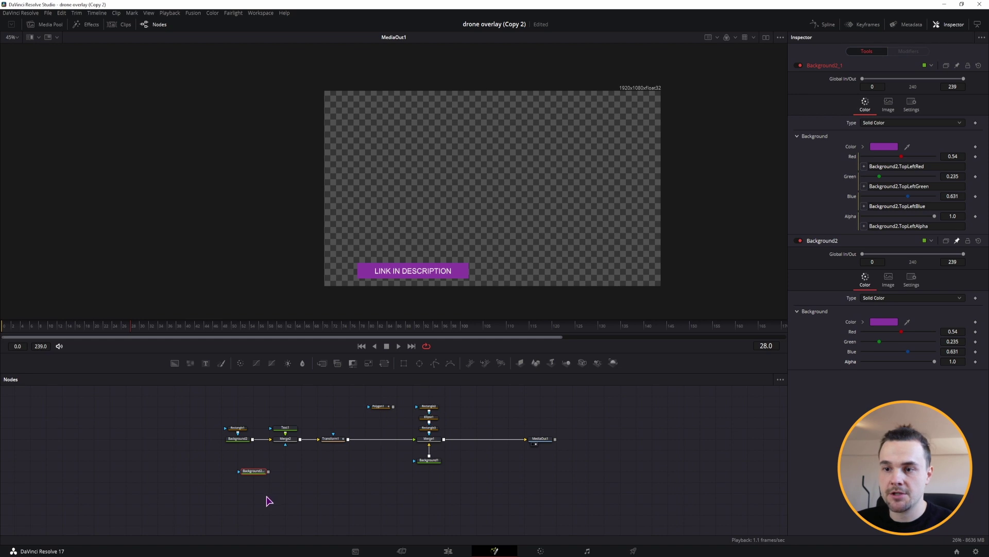
pyautogui.click(268, 467)
pyautogui.press('BackSpace')
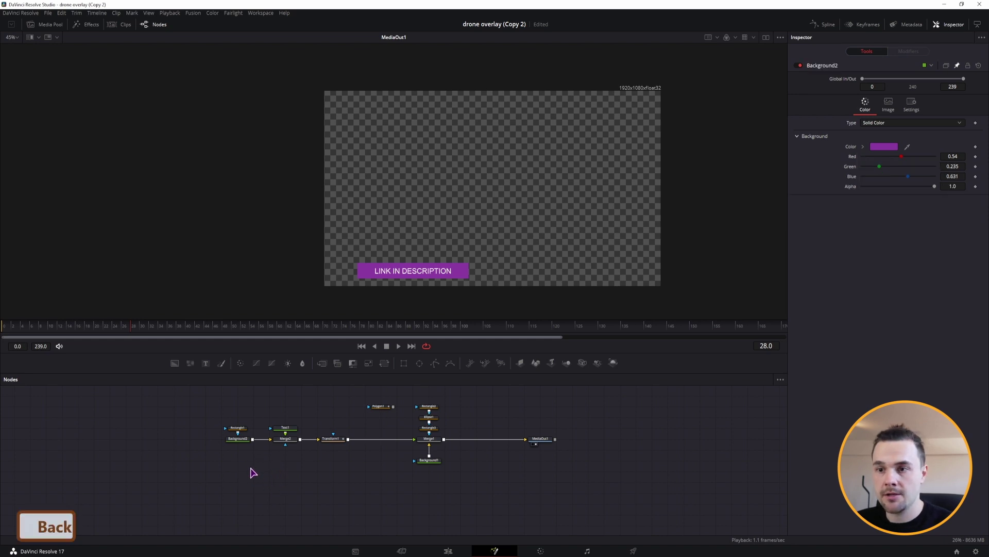
pyautogui.click(240, 445)
# Step: Copy Background2 and paste it as a linked instance in the node graph
pyautogui.click(242, 444)
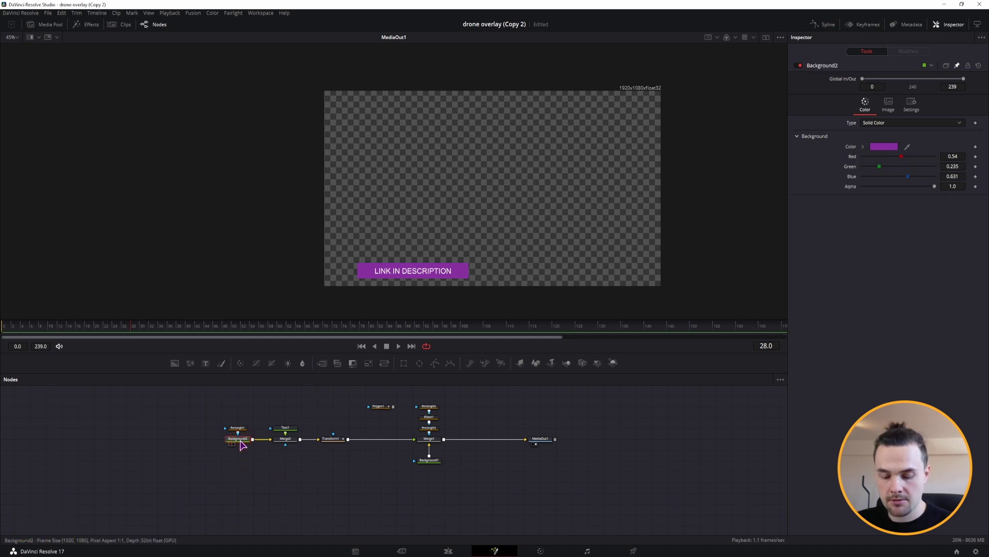
pyautogui.hotkey('ctrl', 'c')
pyautogui.rightClick(250, 466)
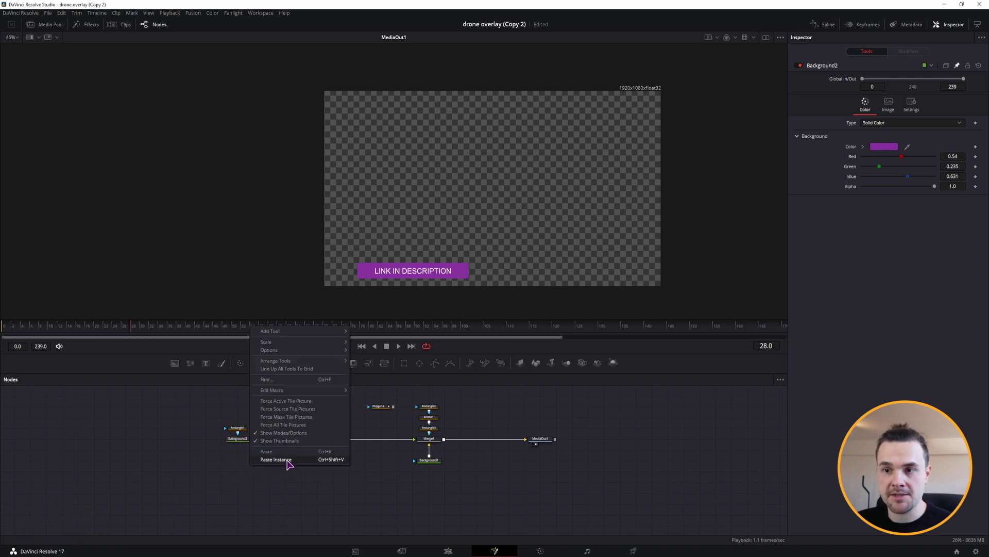
pyautogui.click(287, 459)
pyautogui.moveTo(270, 470); pyautogui.dragTo(266, 516)
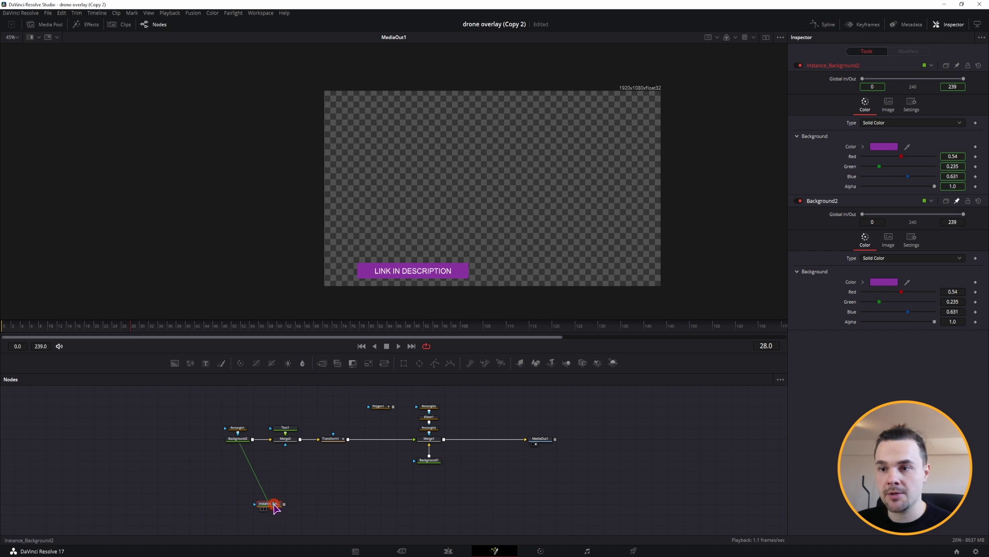
pyautogui.moveTo(274, 505); pyautogui.dragTo(279, 484)
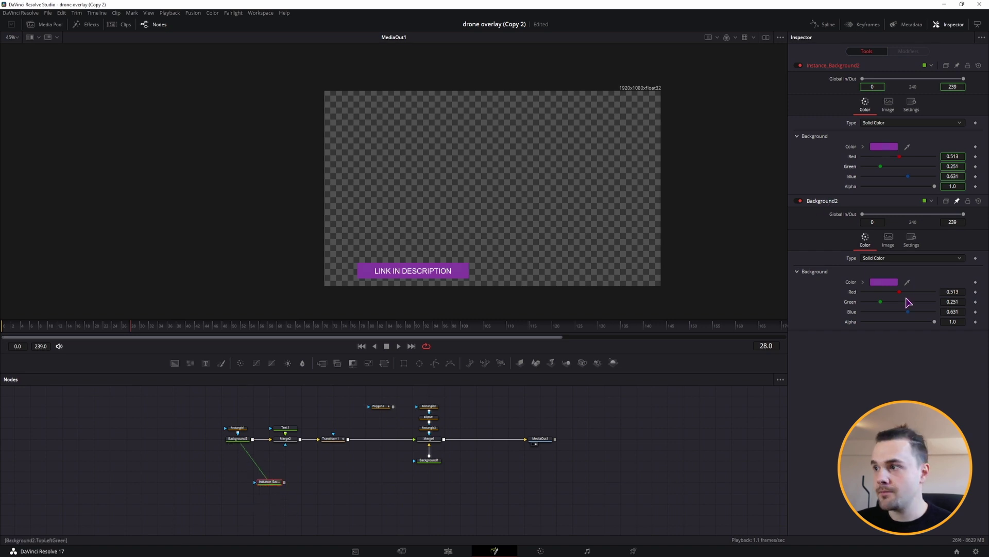
# Step: Shift the shared colour to magenta (Red 0.594, Blue 0.567) and move the instance below Polygon1
pyautogui.moveTo(899, 294)
pyautogui.mouseDown()
pyautogui.moveTo(905, 291)
pyautogui.moveTo(871, 293)
pyautogui.moveTo(905, 291)
pyautogui.mouseUp()
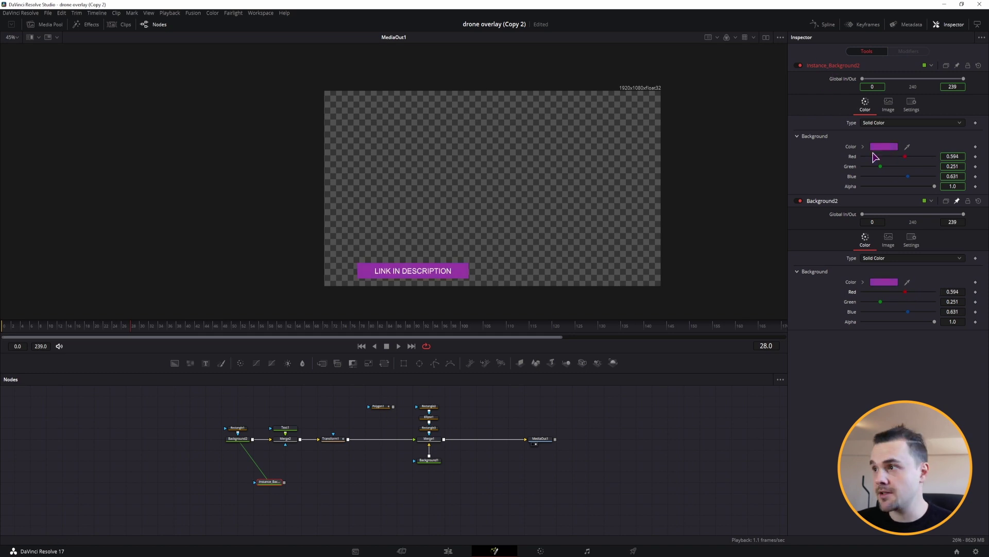
pyautogui.moveTo(908, 177)
pyautogui.mouseDown()
pyautogui.moveTo(886, 181)
pyautogui.moveTo(903, 178)
pyautogui.mouseUp()
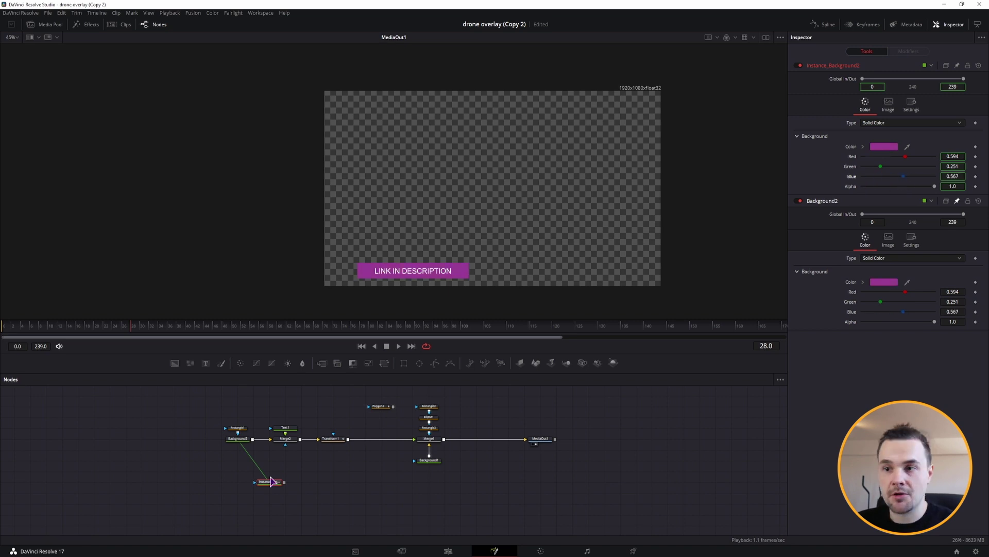
pyautogui.moveTo(271, 482); pyautogui.dragTo(366, 420)
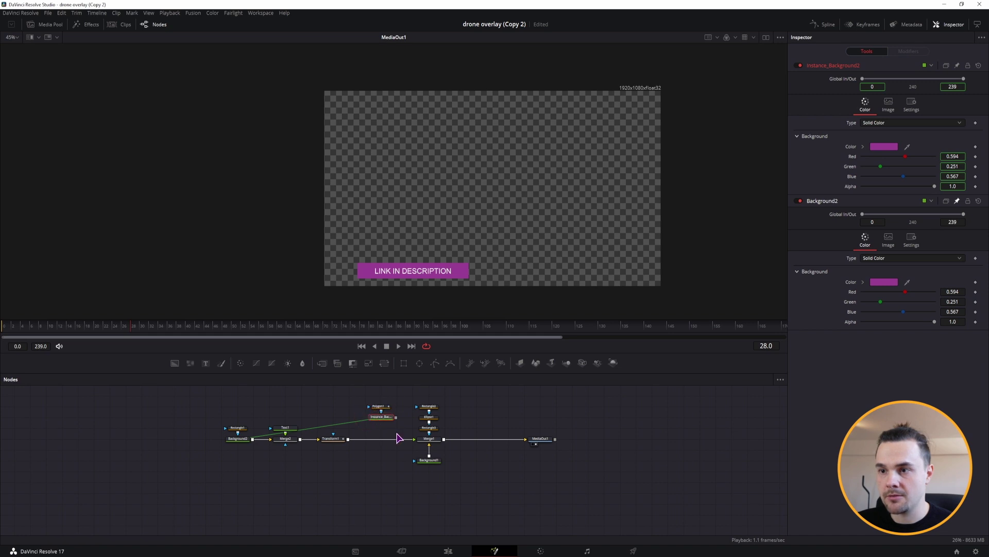
# Step: Merge the instance over Transform1's output via Merge3 and insert Transform2 before Merge3
pyautogui.moveTo(396, 417); pyautogui.dragTo(349, 442)
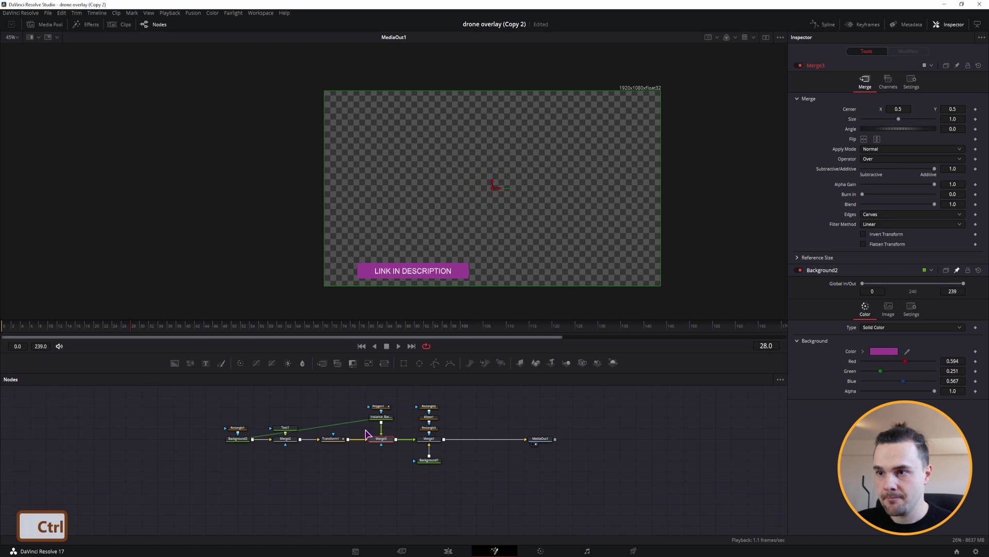
pyautogui.keyDown('ctrl'); pyautogui.scroll(3, 382, 470); pyautogui.keyUp('ctrl')
pyautogui.click(418, 471)
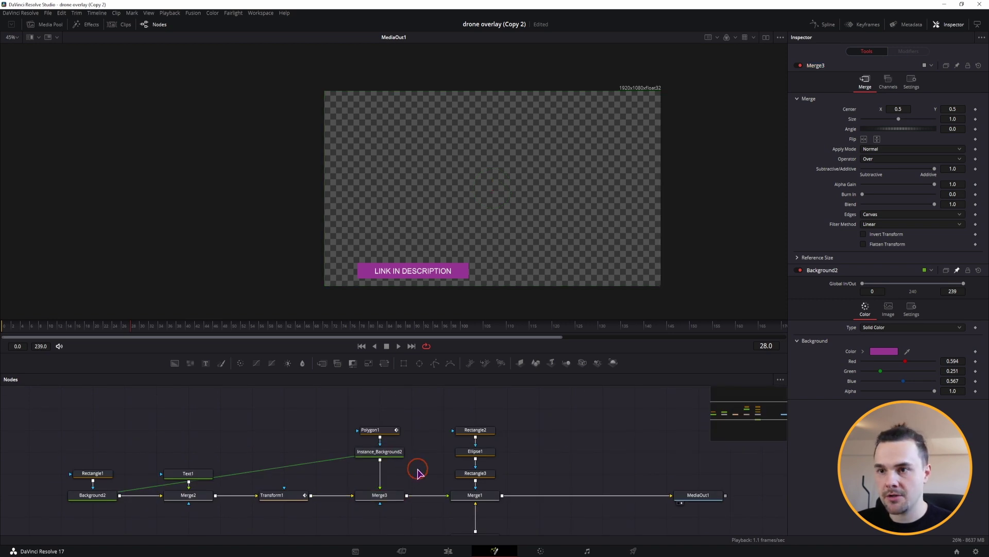
pyautogui.moveTo(384, 362); pyautogui.dragTo(386, 479)
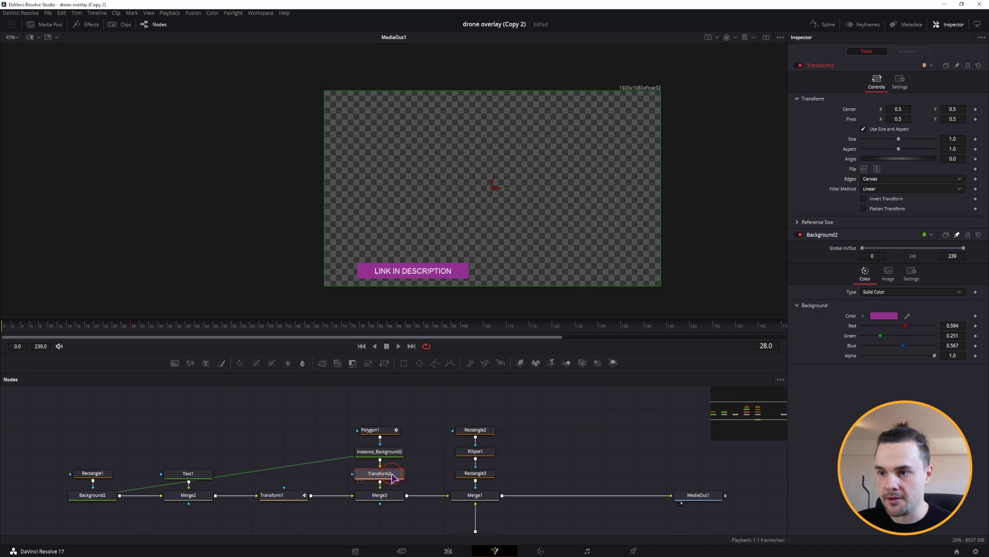
# Step: Raise Polygon1's bottom-left point slightly to refine the arrow shape
pyautogui.click(379, 429)
pyautogui.keyDown('ctrl'); pyautogui.scroll(2, 483, 279); pyautogui.keyUp('ctrl')
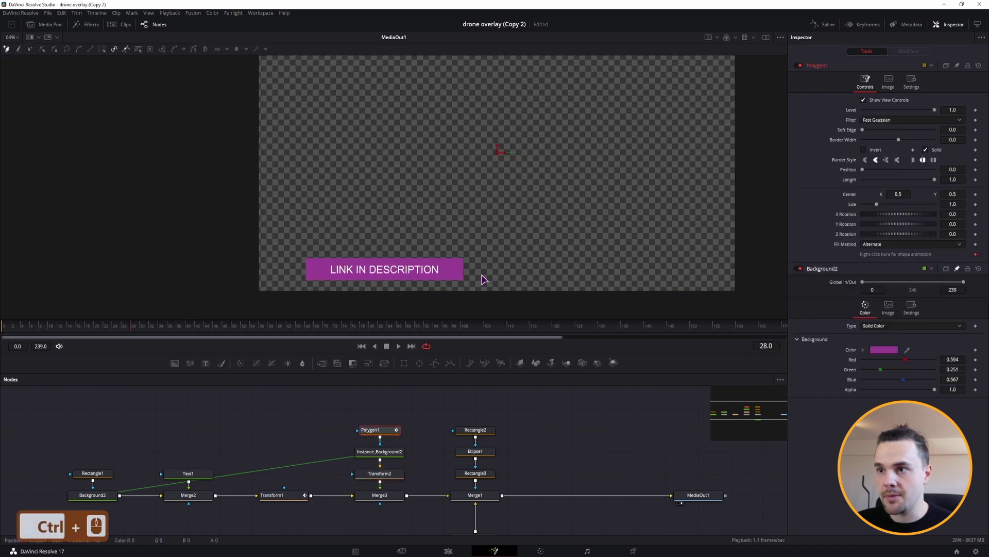
pyautogui.keyDown('ctrl'); pyautogui.scroll(1, 458, 267); pyautogui.keyUp('ctrl')
pyautogui.keyDown('ctrl'); pyautogui.scroll(-3, 506, 198); pyautogui.keyUp('ctrl')
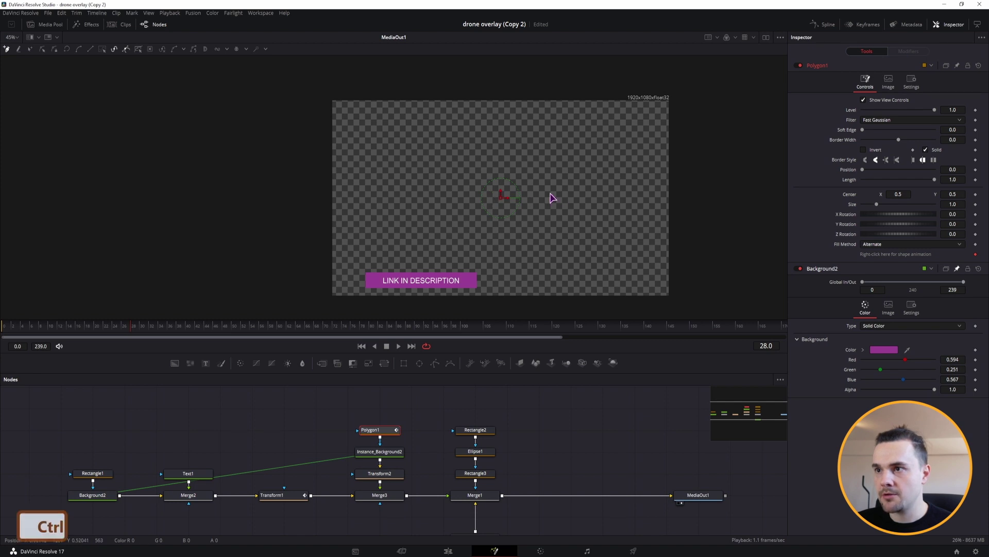
pyautogui.keyDown('ctrl'); pyautogui.scroll(3, 526, 185); pyautogui.keyUp('ctrl')
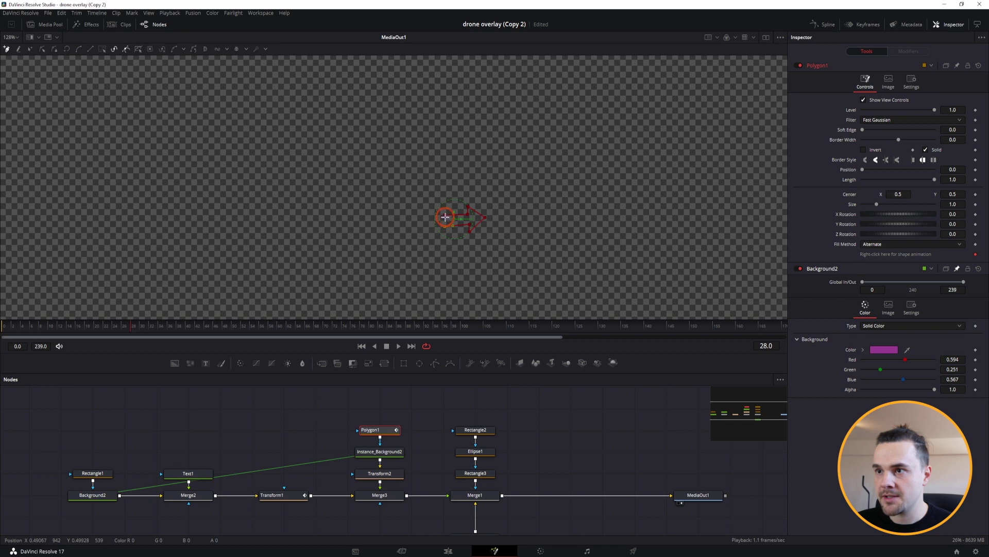
pyautogui.keyDown('ctrl'); pyautogui.scroll(5, 453, 221); pyautogui.keyUp('ctrl')
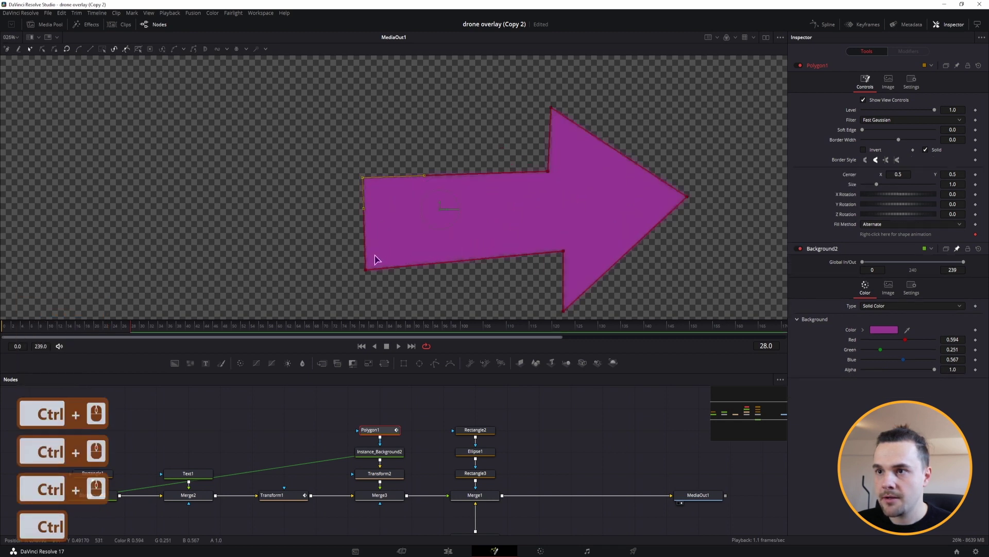
pyautogui.moveTo(367, 269); pyautogui.dragTo(364, 258)
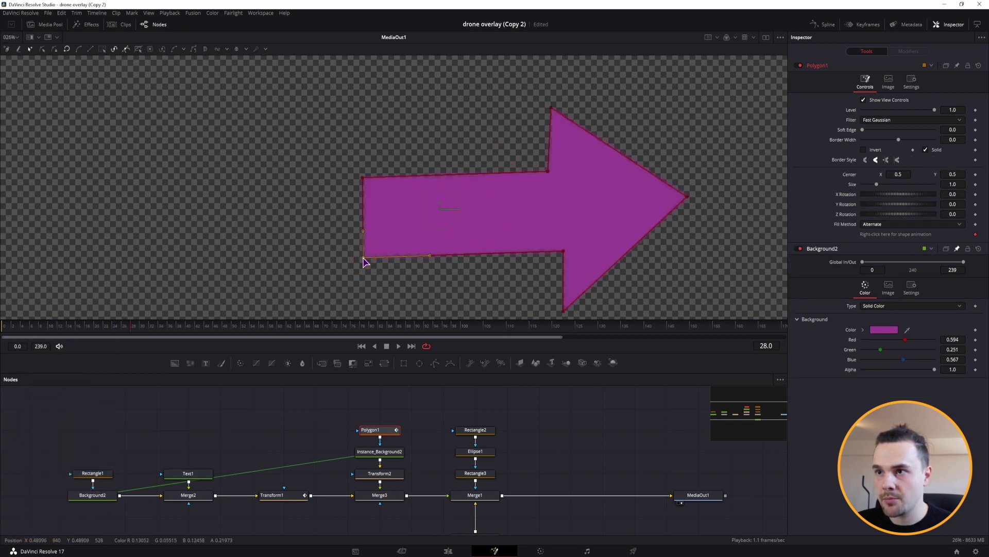
pyautogui.keyDown('ctrl'); pyautogui.scroll(-4, 557, 248); pyautogui.keyUp('ctrl')
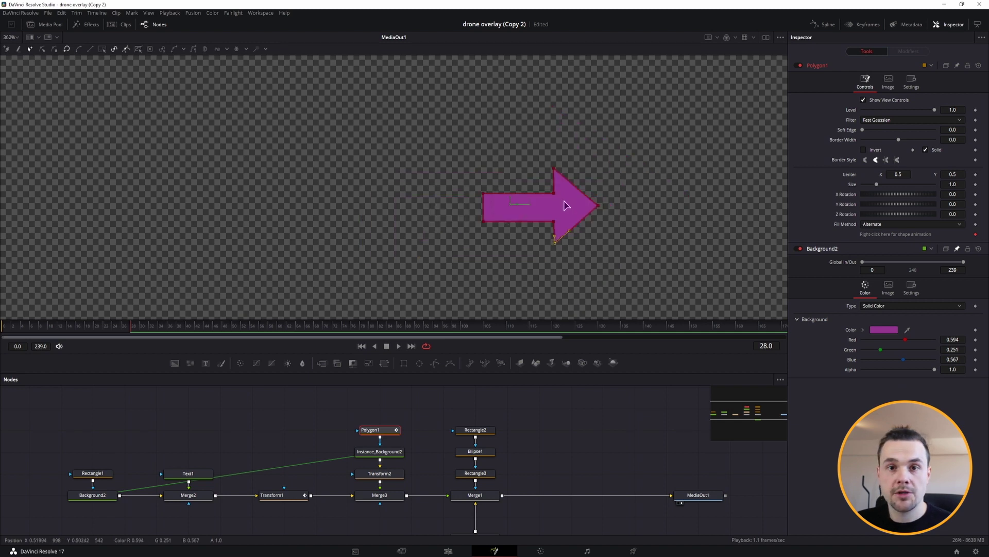
pyautogui.keyDown('ctrl'); pyautogui.scroll(-7, 391, 285); pyautogui.keyUp('ctrl')
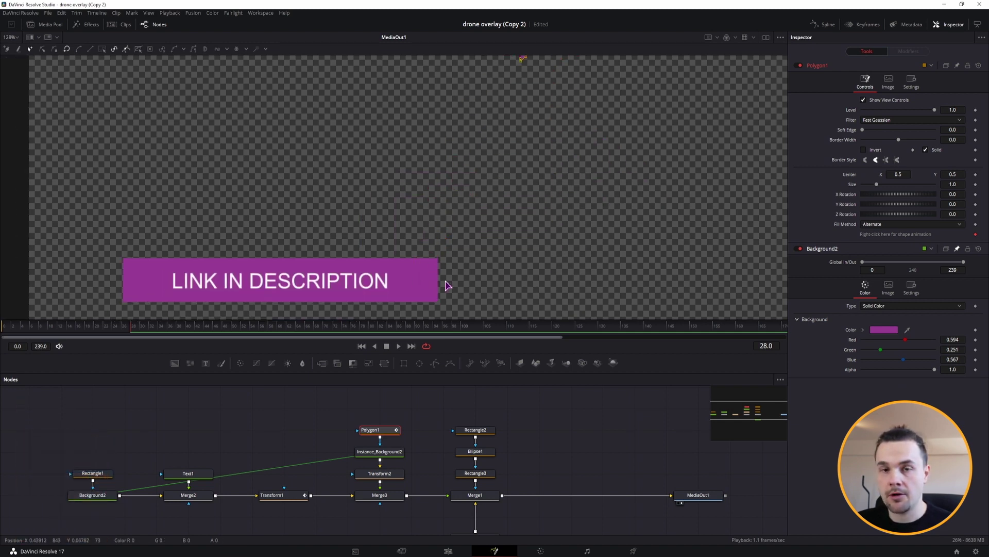
pyautogui.click(391, 476)
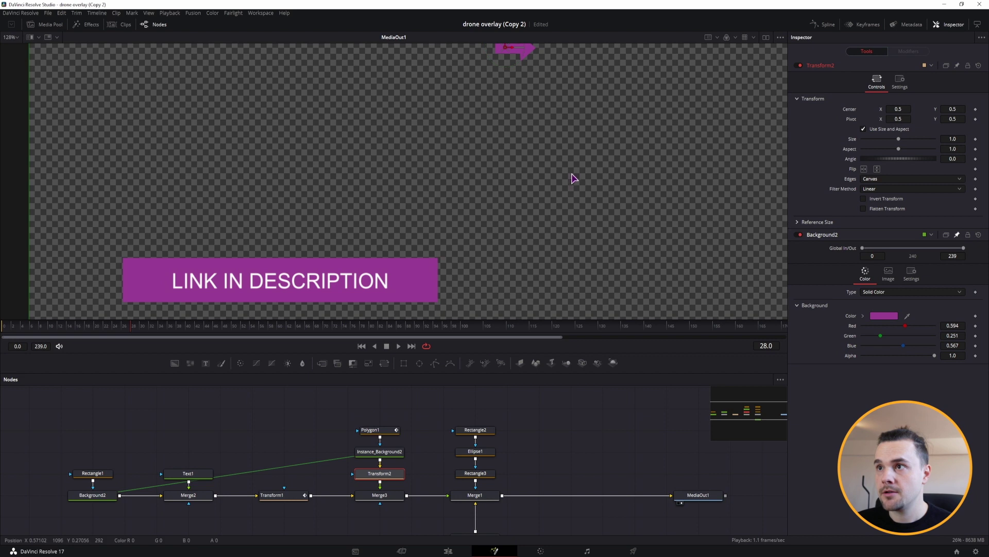
# Step: Move the arrow to the banner's right end and enlarge it to size 1.56
pyautogui.moveTo(505, 49); pyautogui.dragTo(458, 289)
pyautogui.scroll(5, 458, 289)
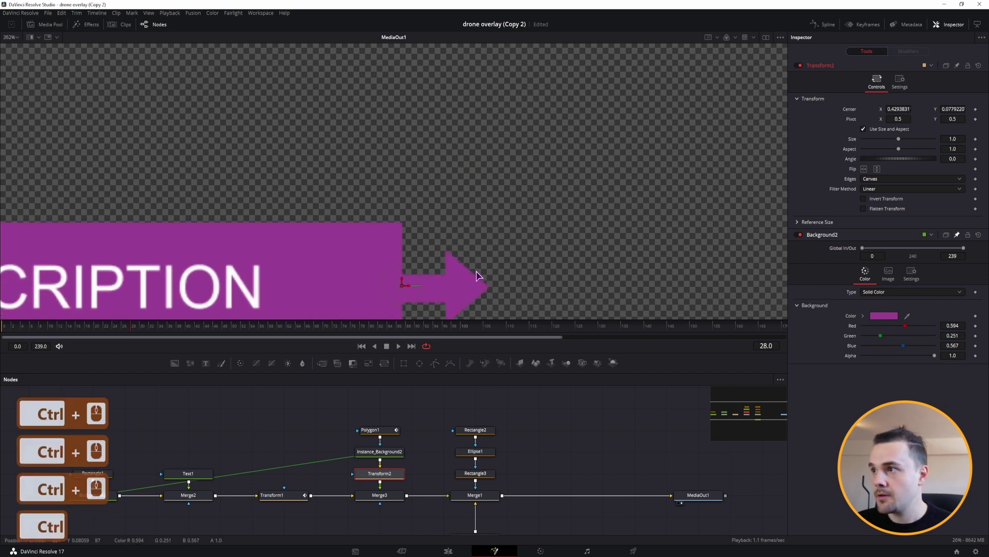
pyautogui.moveTo(898, 138); pyautogui.dragTo(904, 139)
pyautogui.moveTo(362, 183); pyautogui.dragTo(490, 191)
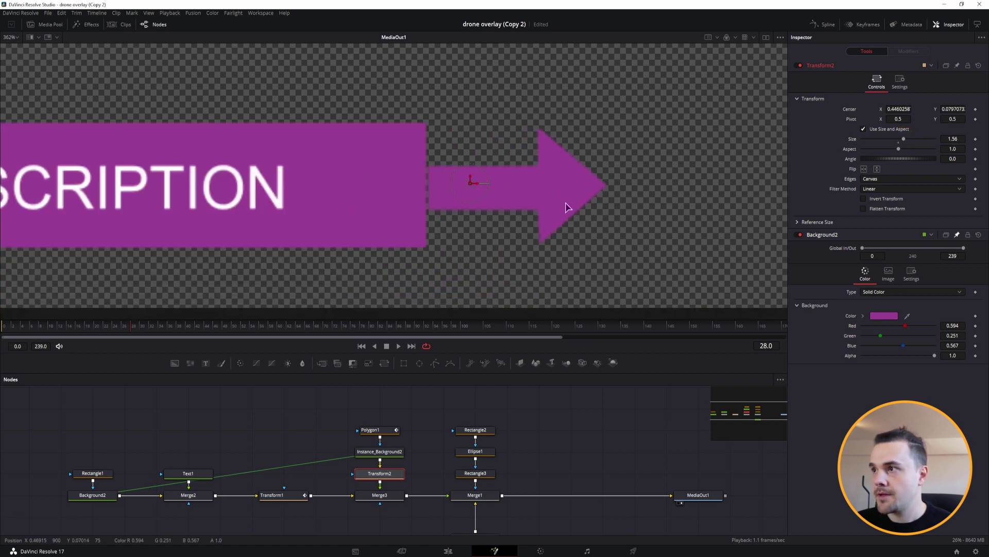
# Step: Reset the arrow's angle to zero and then tilt it slightly
pyautogui.moveTo(885, 164)
pyautogui.mouseDown()
pyautogui.moveTo(867, 161)
pyautogui.moveTo(891, 160)
pyautogui.mouseUp()
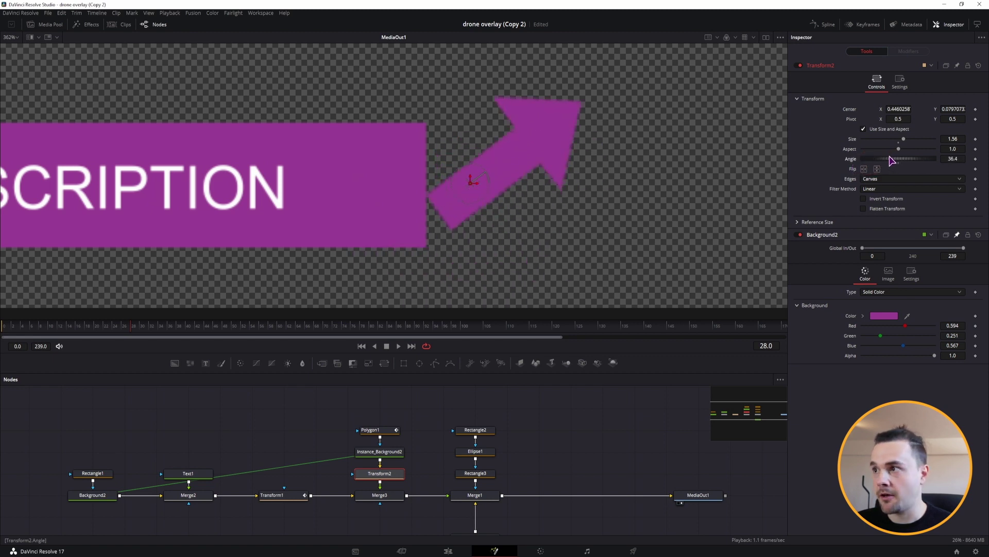
pyautogui.doubleClick(851, 160)
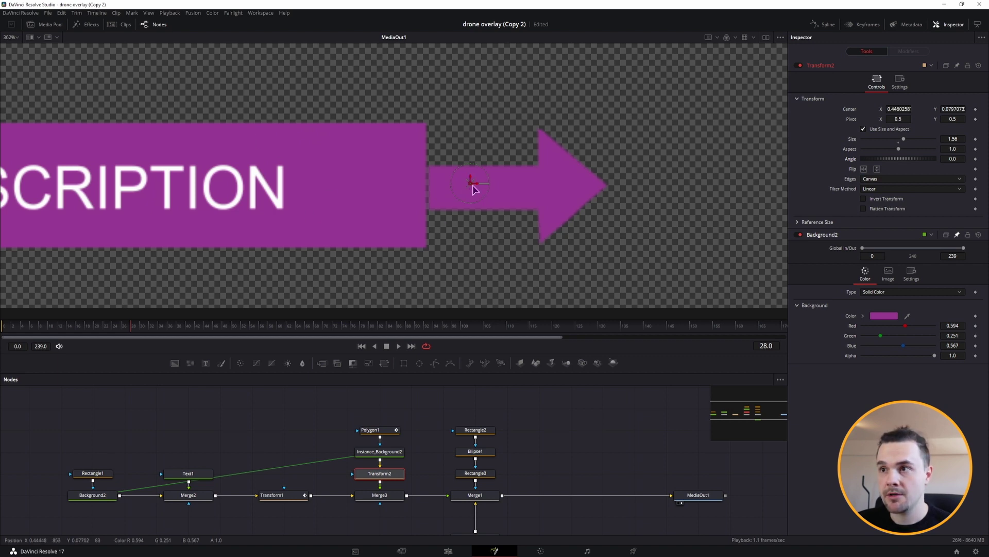
pyautogui.moveTo(497, 191)
pyautogui.mouseDown()
pyautogui.moveTo(495, 212)
pyautogui.moveTo(419, 212)
pyautogui.moveTo(499, 190)
pyautogui.moveTo(495, 201)
pyautogui.mouseUp()
pyautogui.scroll(-10, 496, 201)
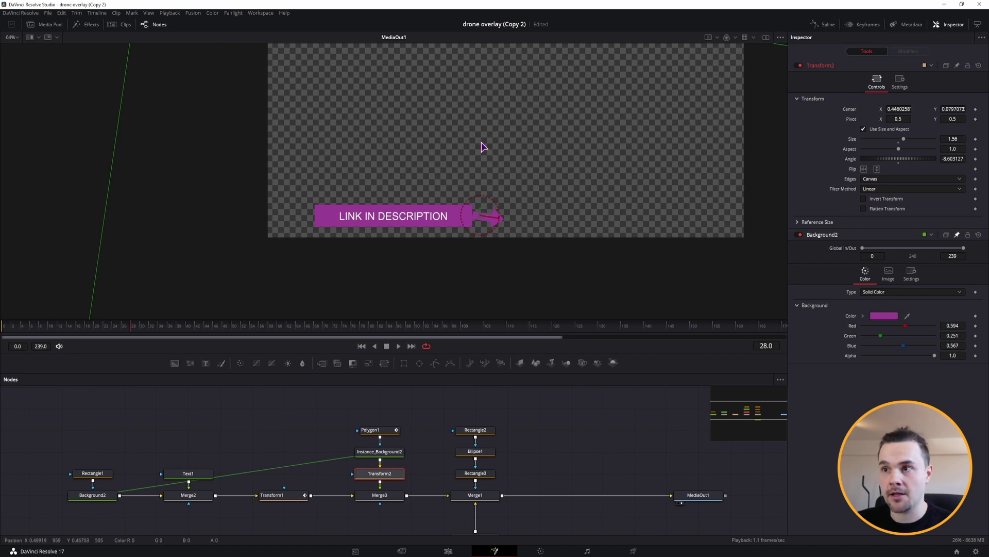
pyautogui.scroll(8, 486, 219)
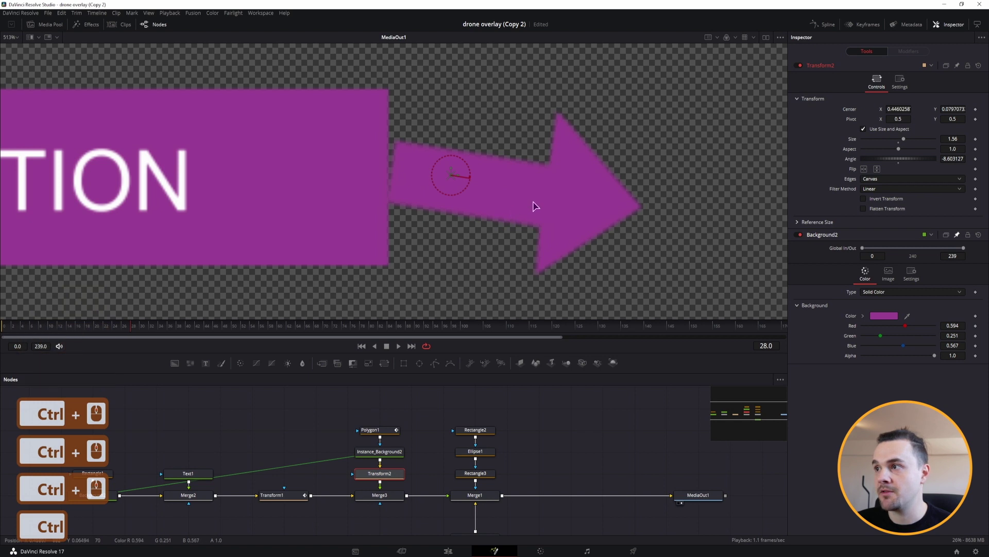
pyautogui.scroll(-3, 686, 207)
pyautogui.moveTo(137, 331); pyautogui.dragTo(106, 334)
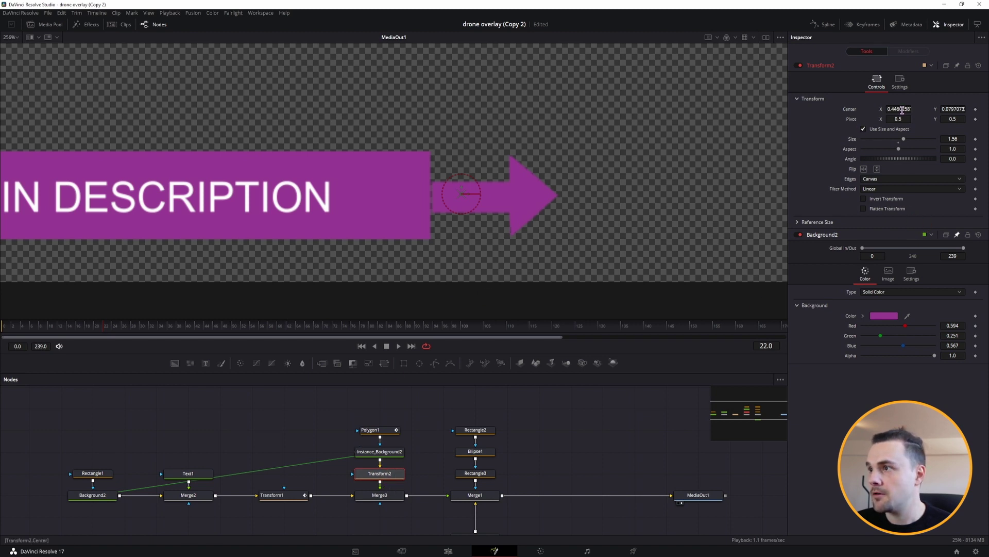
# Step: Tuck the arrow behind the banner at Center X 0.358 by swapping Merge3's layers, and keyframe Center
pyautogui.moveTo(902, 109); pyautogui.dragTo(891, 109)
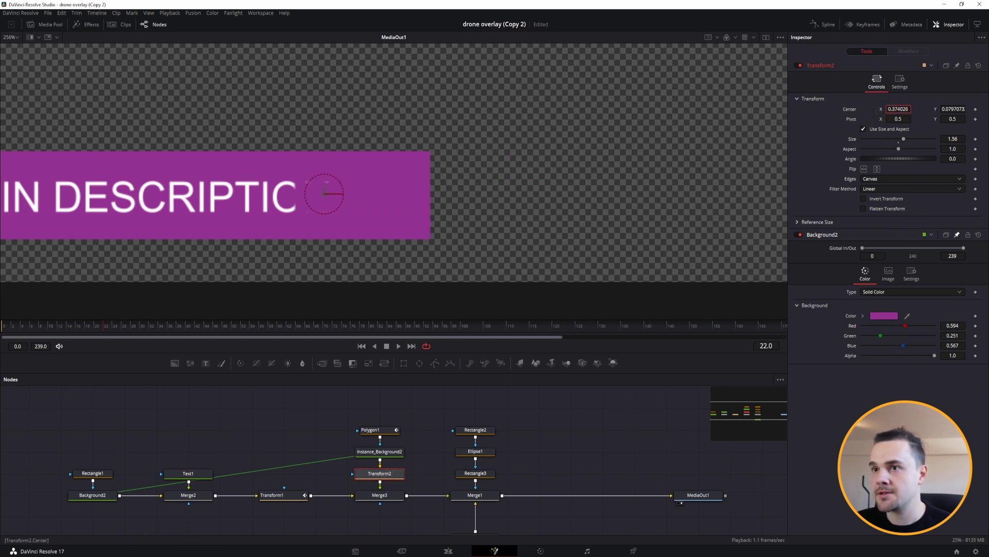
pyautogui.moveTo(324, 193); pyautogui.dragTo(293, 194)
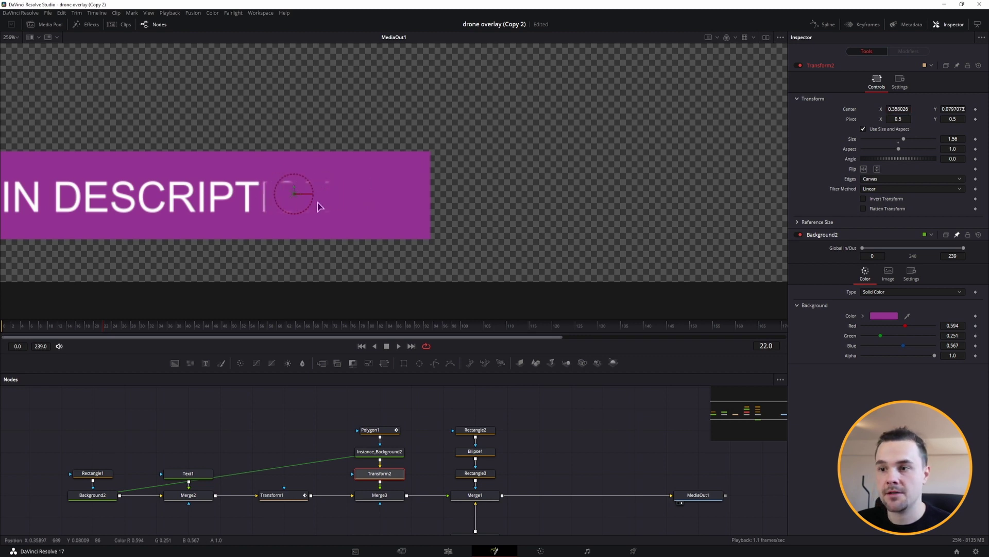
pyautogui.click(385, 497)
pyautogui.press('ctrl')
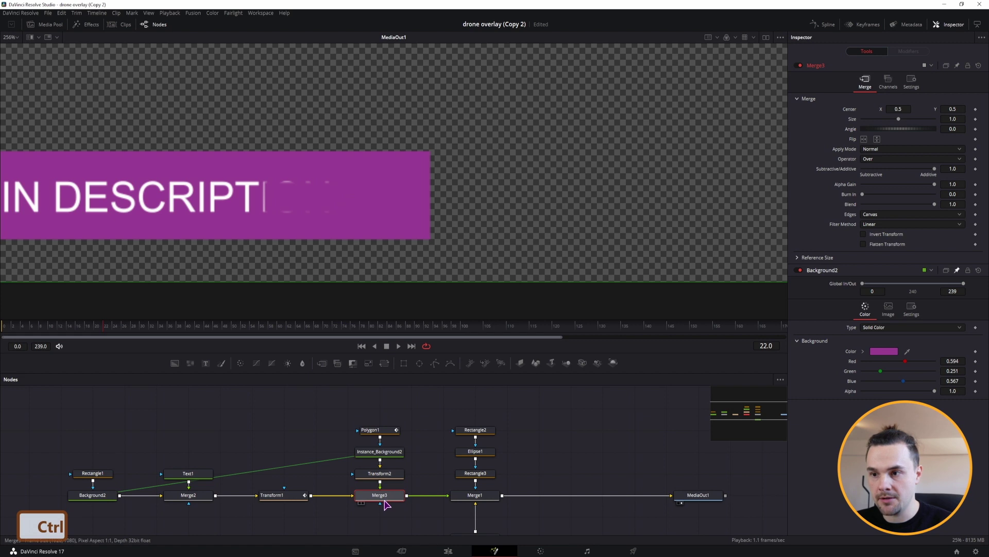
pyautogui.hotkey('ctrl', 't')
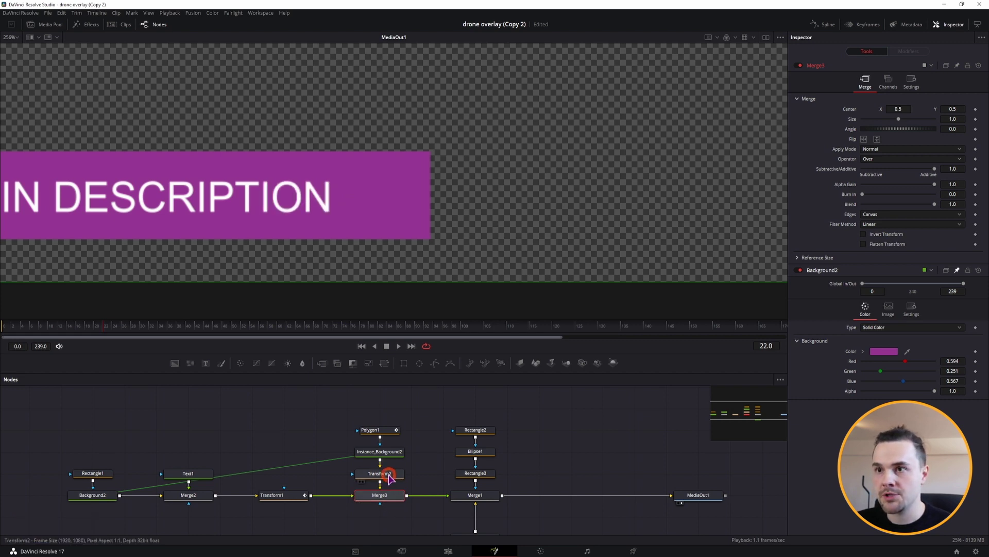
pyautogui.click(389, 478)
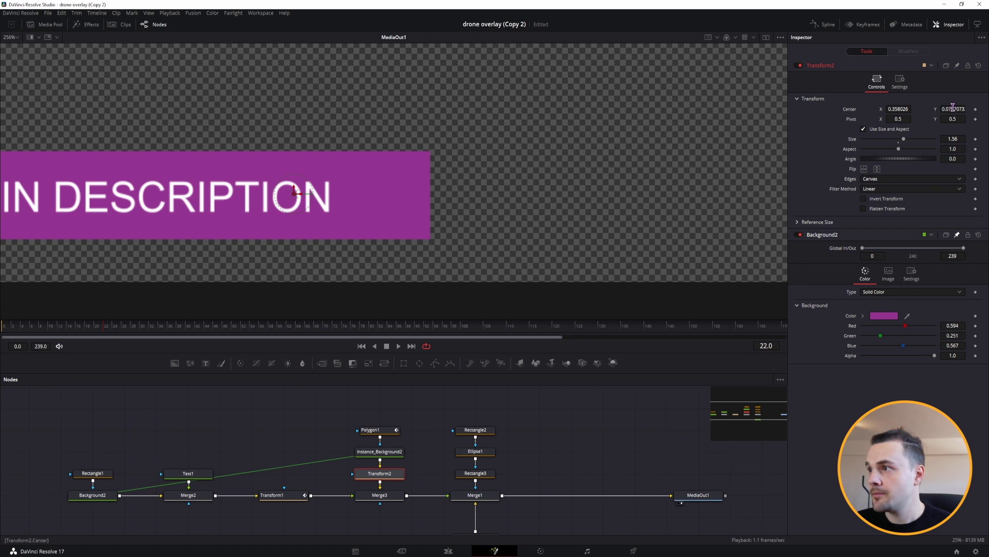
pyautogui.click(976, 110)
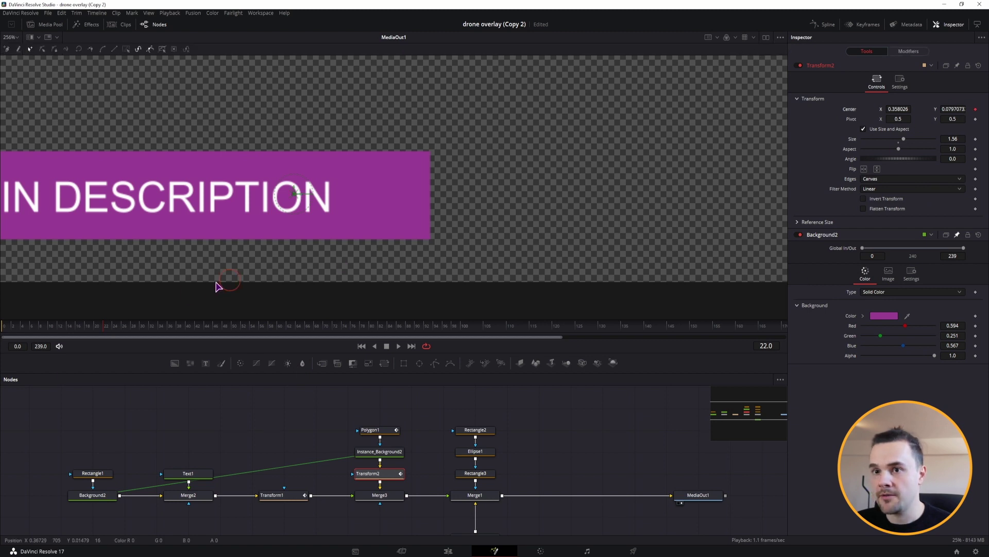
# Step: At frame 28 slide the arrow out to Center X 0.455, then keyframe and rotate it to -90
pyautogui.click(133, 329)
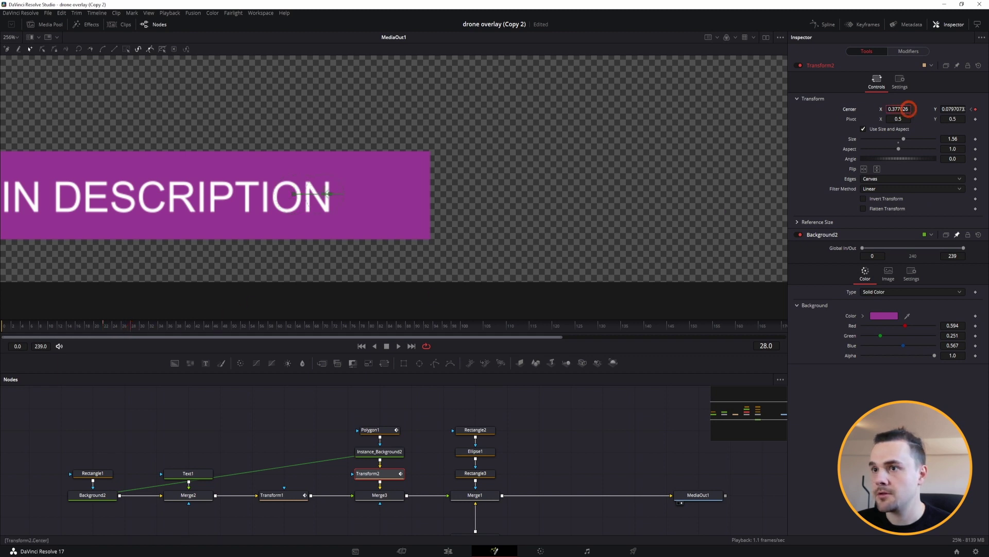
pyautogui.moveTo(899, 109); pyautogui.dragTo(937, 110)
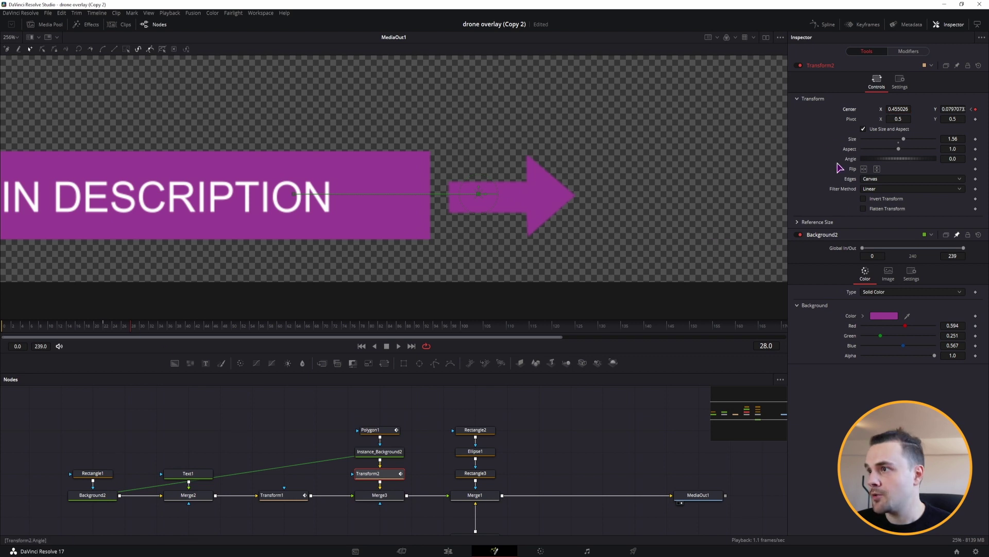
pyautogui.click(975, 159)
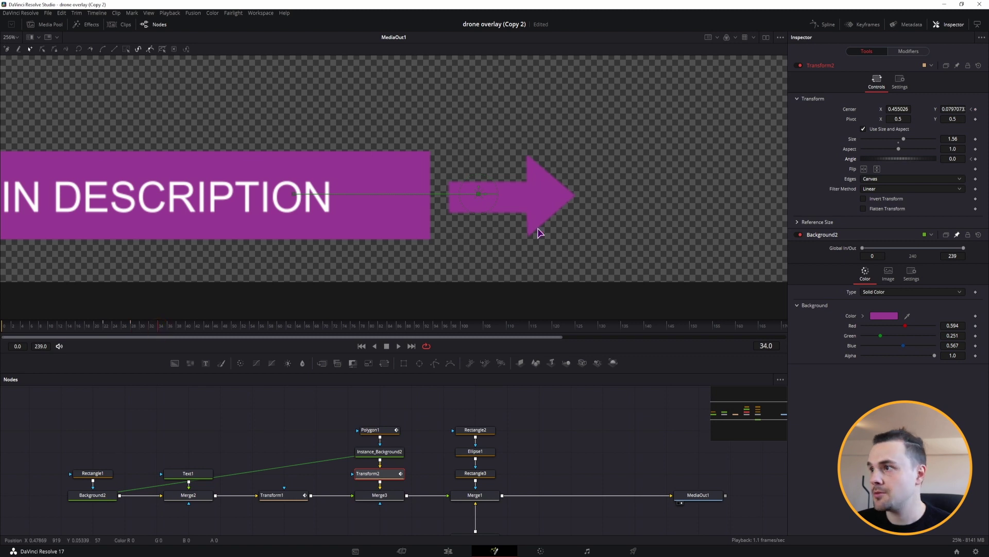
pyautogui.moveTo(956, 159); pyautogui.dragTo(587, 158)
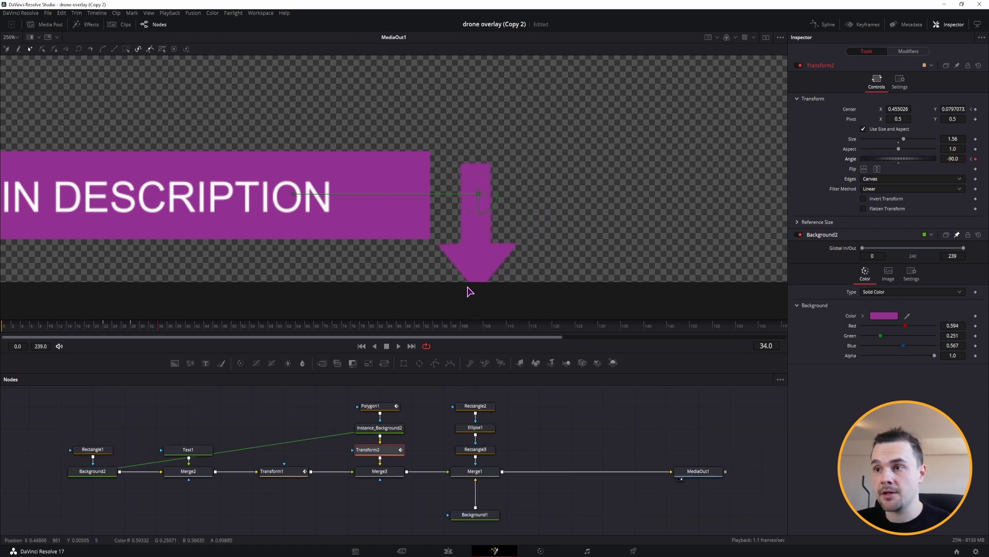
# Step: Raise the whole graphic by setting Merge1's Center Y to 0.528
pyautogui.scroll(-1, 469, 283)
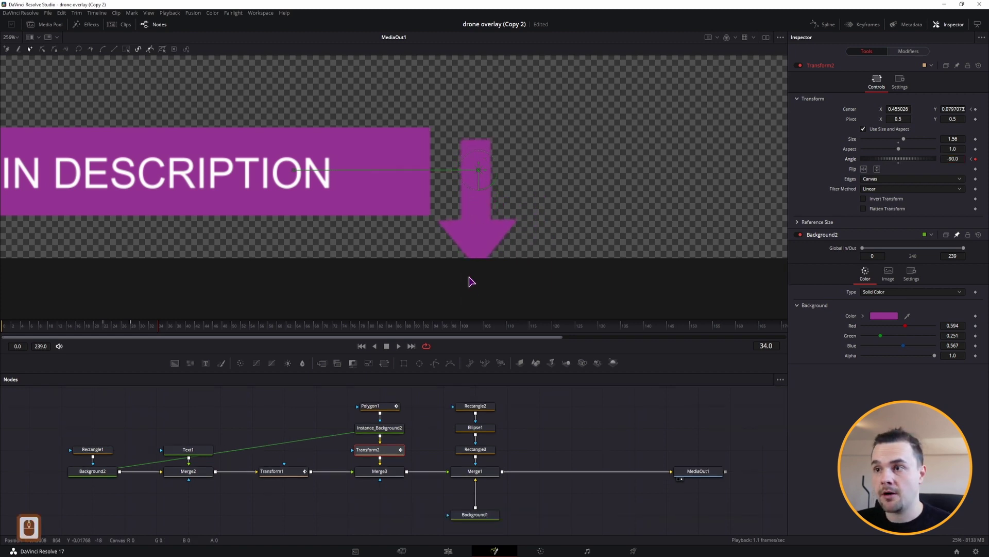
pyautogui.click(475, 472)
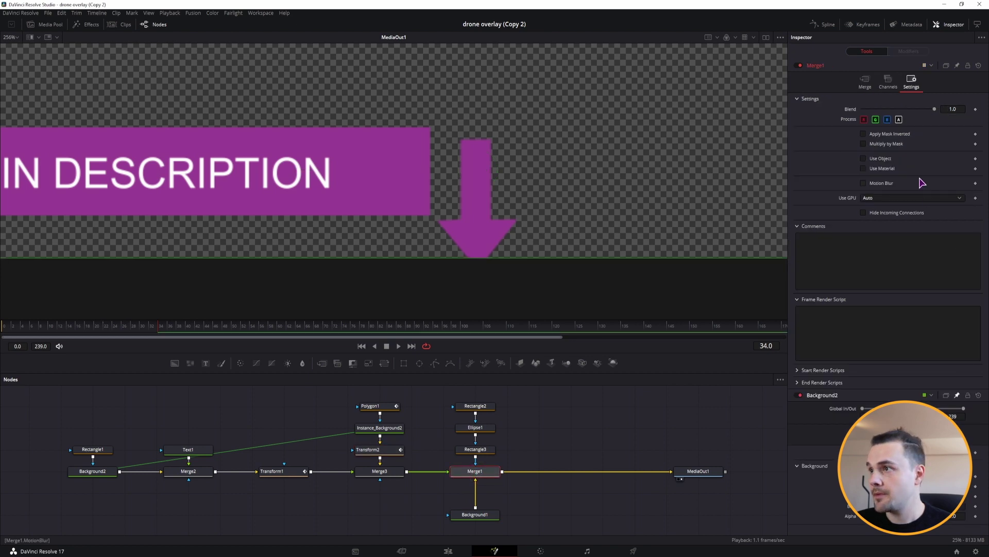
pyautogui.click(865, 81)
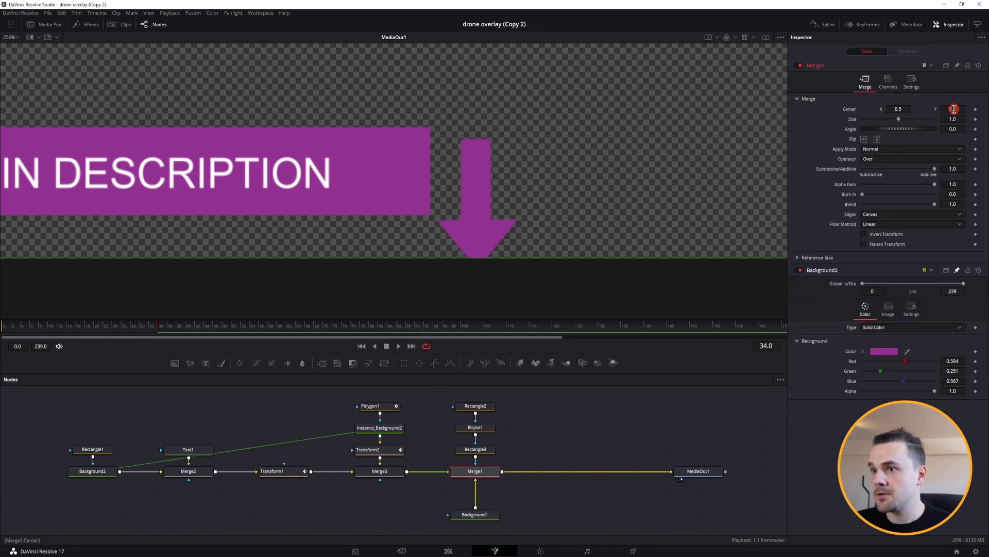
pyautogui.moveTo(954, 109); pyautogui.dragTo(960, 109)
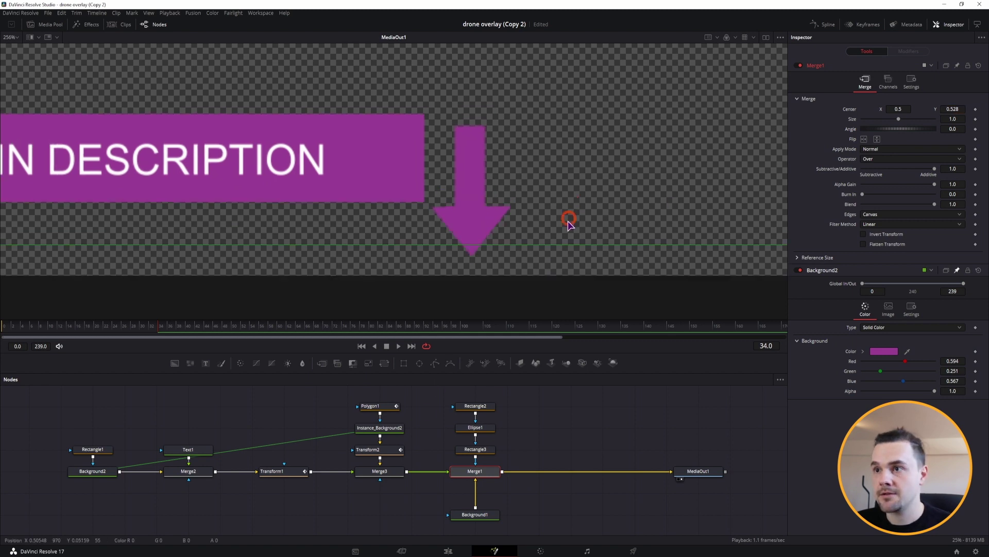
pyautogui.click(368, 449)
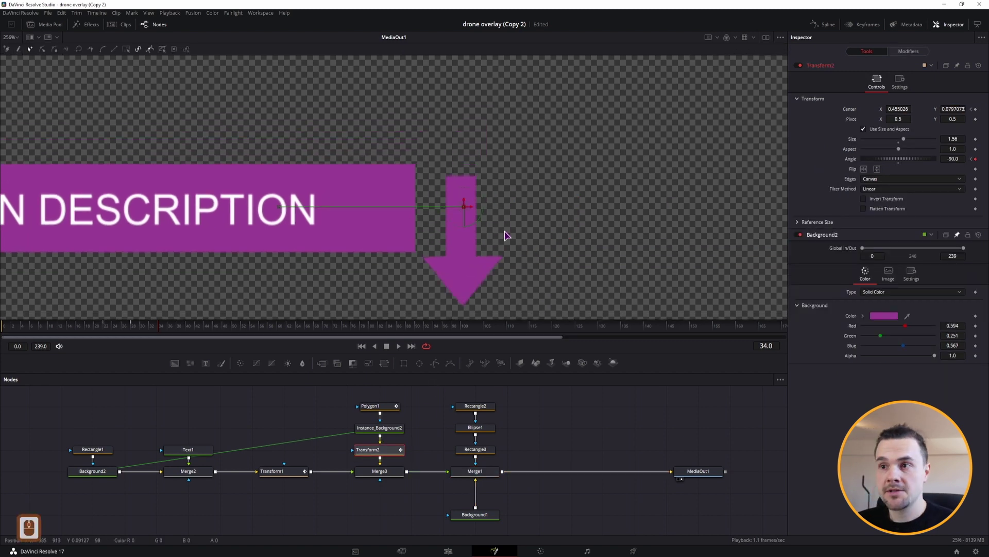
# Step: Keyframe the arrow's Center Y bounce at frames 41, 46 and 70, ending at 0.094707 on frame 80
pyautogui.click(165, 330)
pyautogui.click(160, 332)
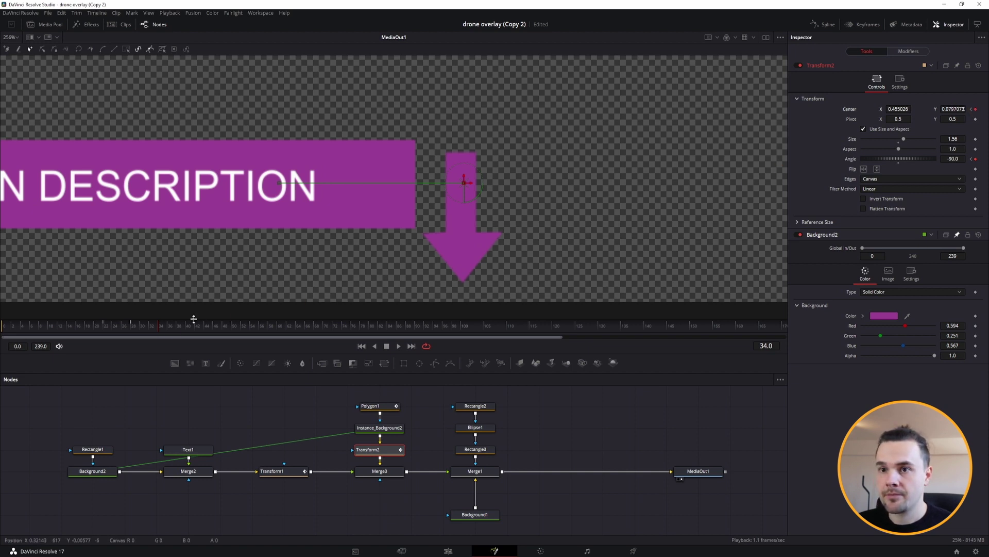
pyautogui.moveTo(171, 328); pyautogui.dragTo(191, 333)
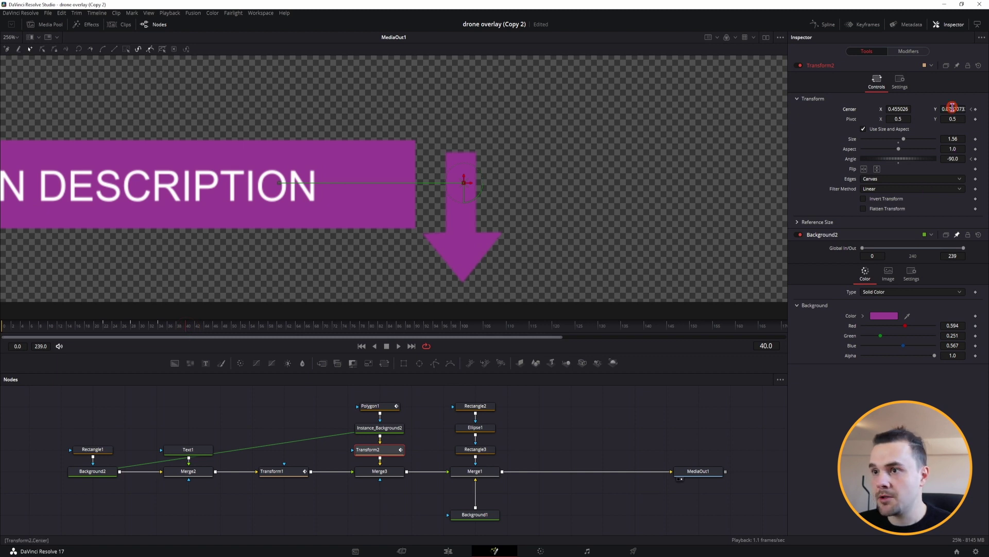
pyautogui.moveTo(953, 107); pyautogui.dragTo(964, 107)
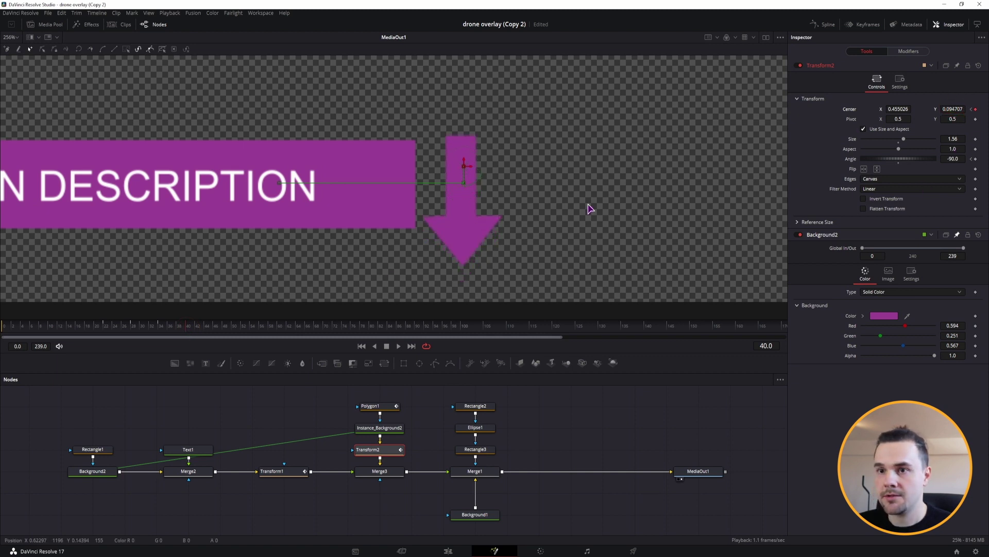
pyautogui.click(216, 329)
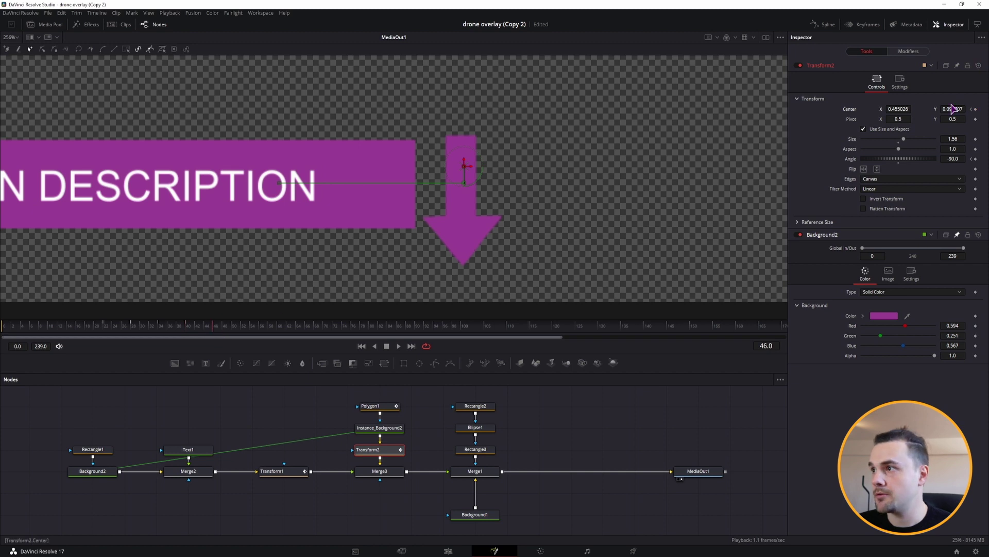
pyautogui.moveTo(957, 108); pyautogui.dragTo(952, 105)
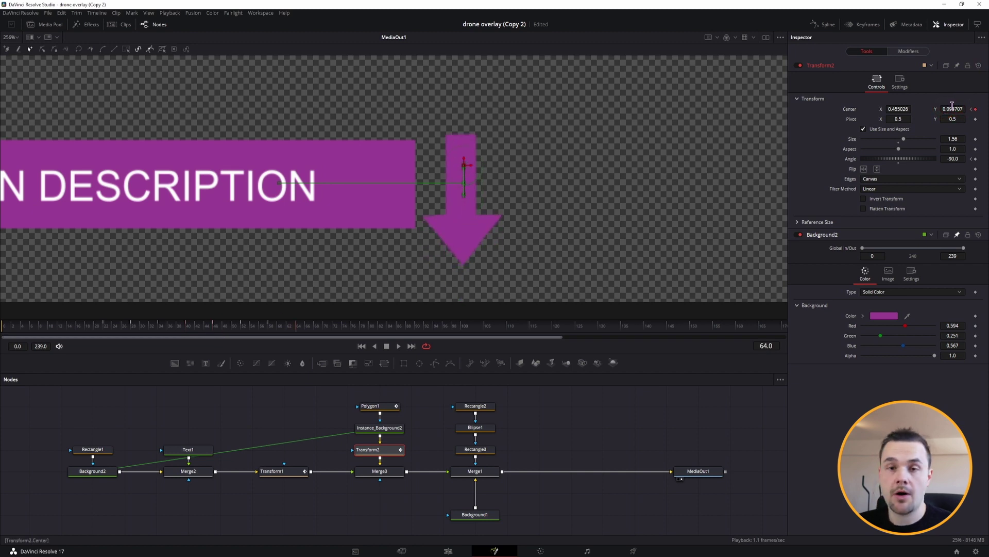
pyautogui.click(328, 332)
pyautogui.moveTo(955, 108); pyautogui.dragTo(953, 103)
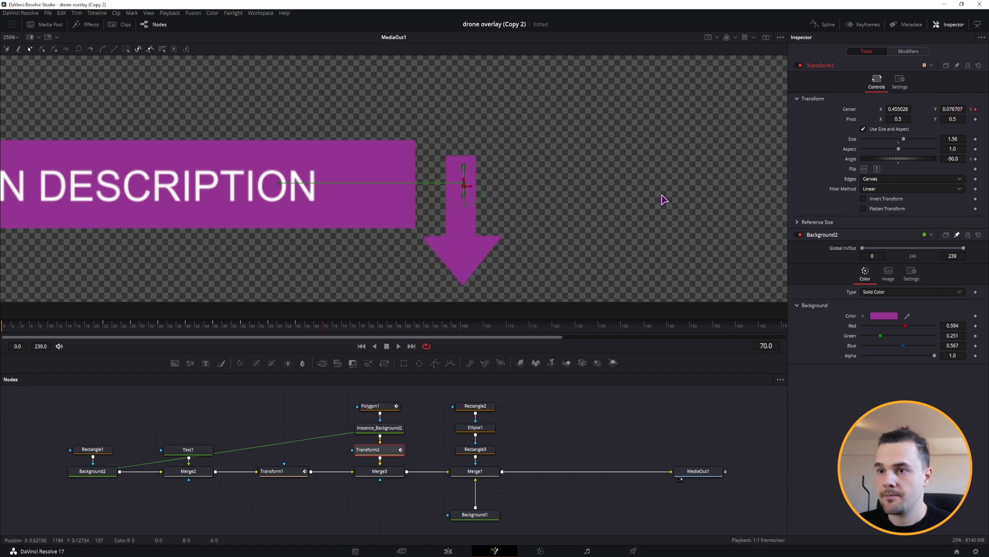
pyautogui.moveTo(954, 109); pyautogui.dragTo(957, 103)
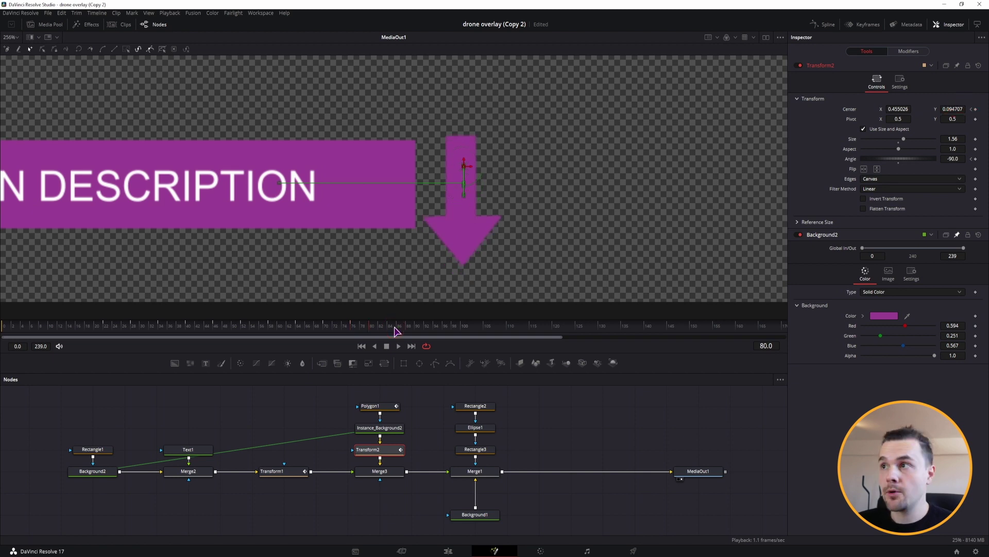
pyautogui.click(868, 25)
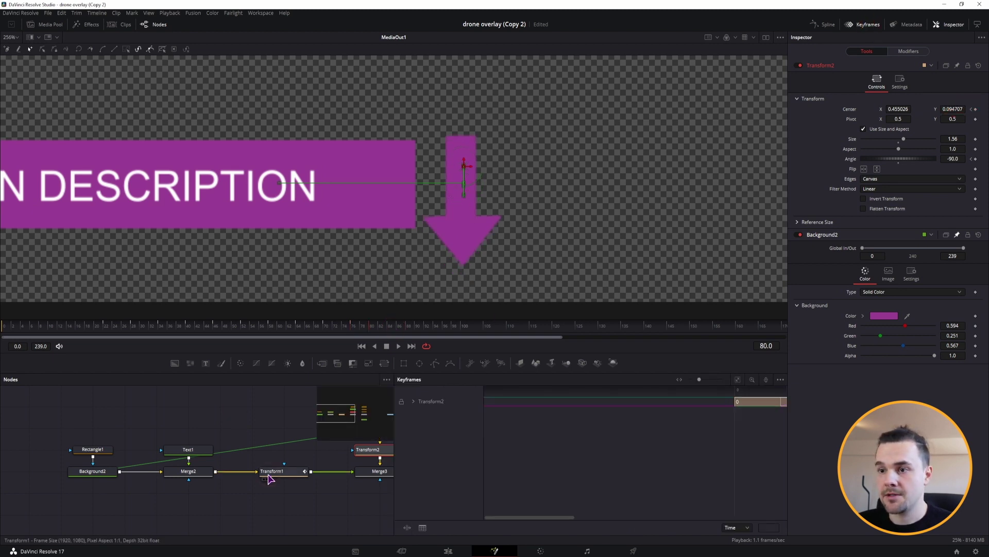
# Step: Copy Transform2's Center Displacement keyframes and paste them with offset at the playhead
pyautogui.moveTo(356, 461); pyautogui.dragTo(189, 458)
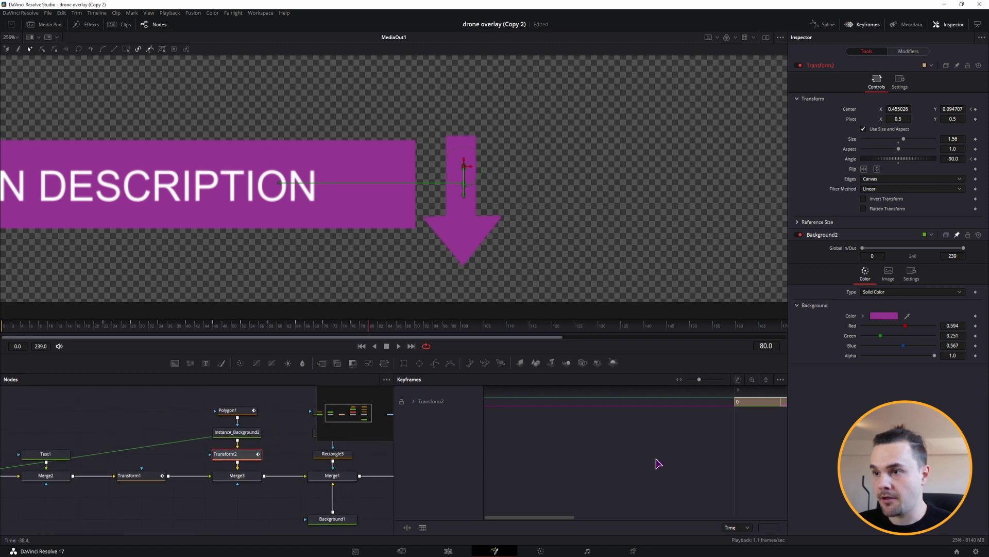
pyautogui.click(414, 402)
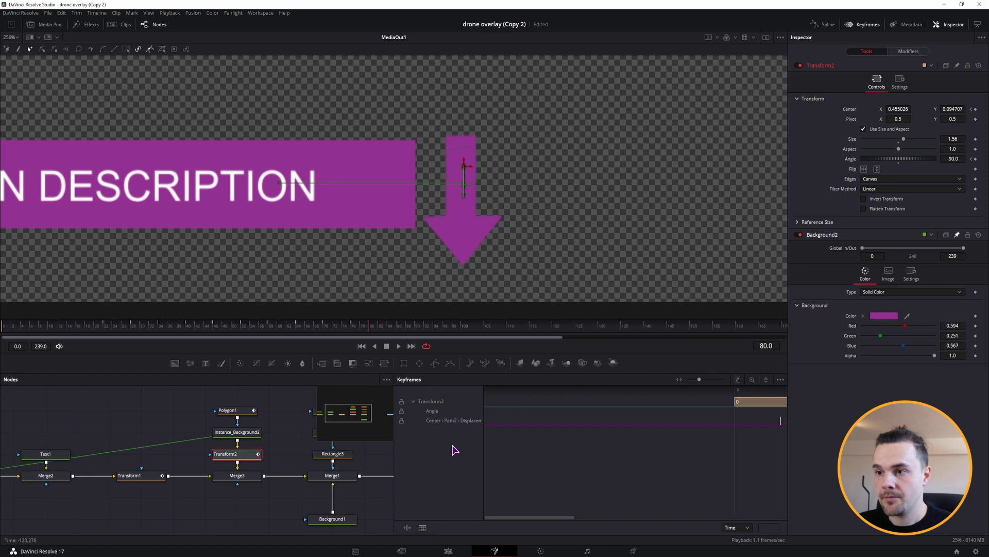
pyautogui.click(449, 421)
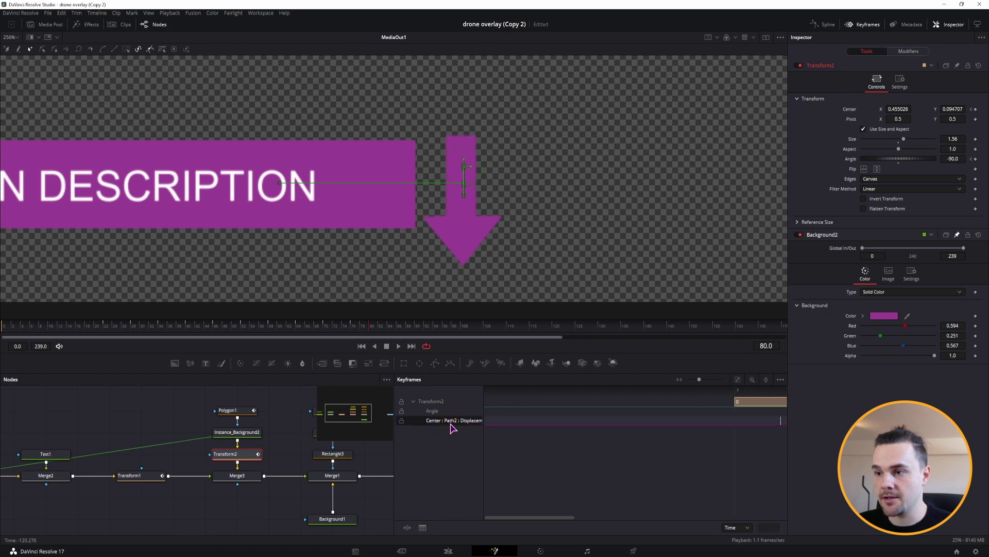
pyautogui.moveTo(525, 518); pyautogui.dragTo(613, 530)
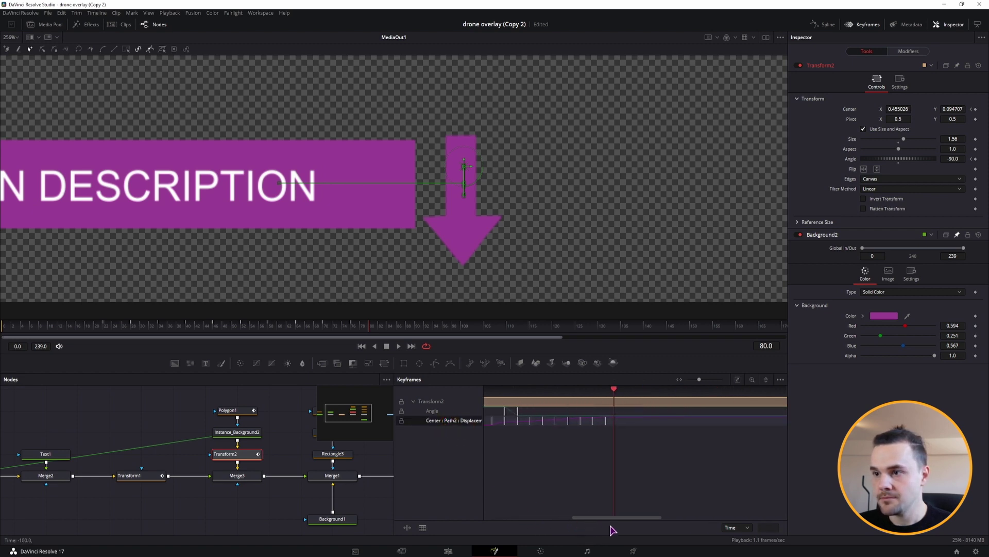
pyautogui.click(602, 433)
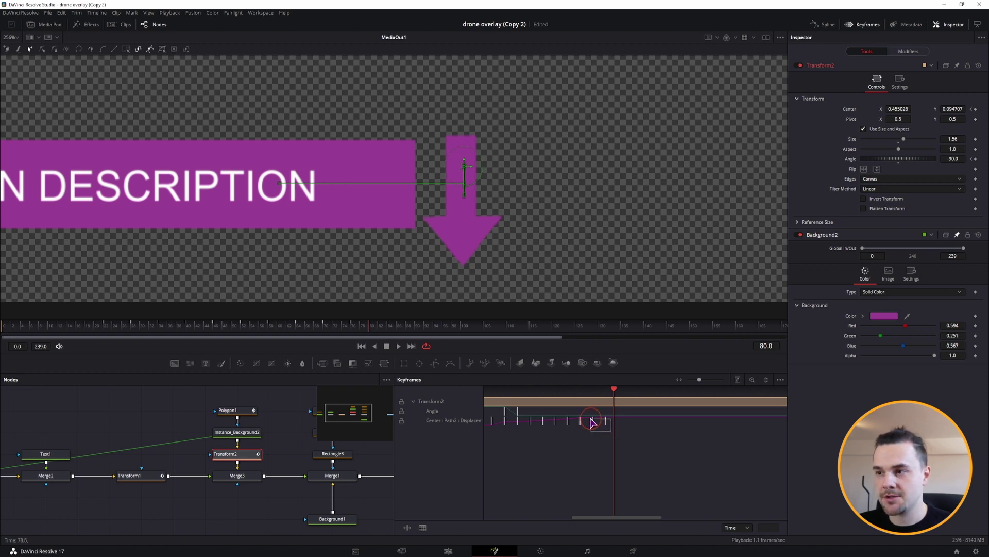
pyautogui.hotkey('ctrl', 'c')
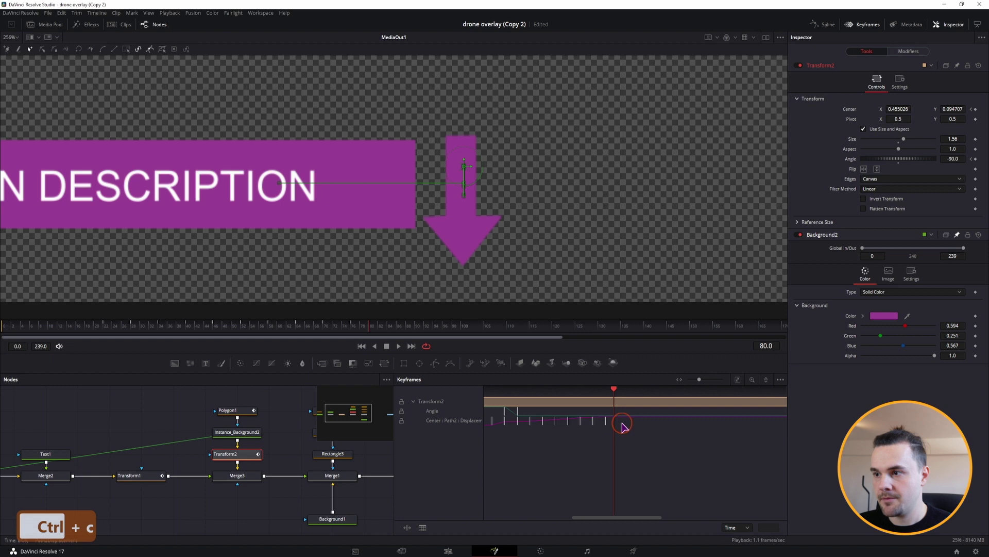
pyautogui.rightClick(622, 424)
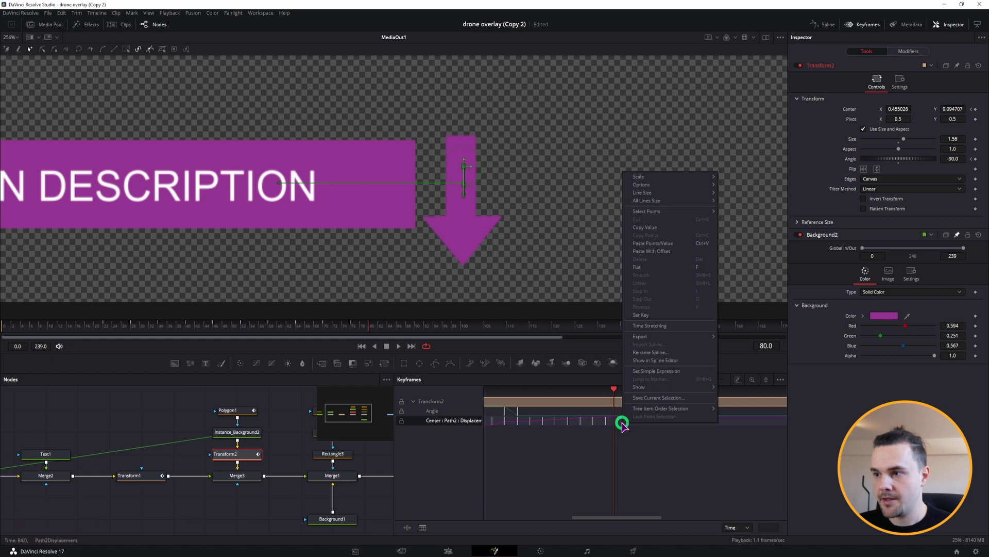
pyautogui.click(676, 245)
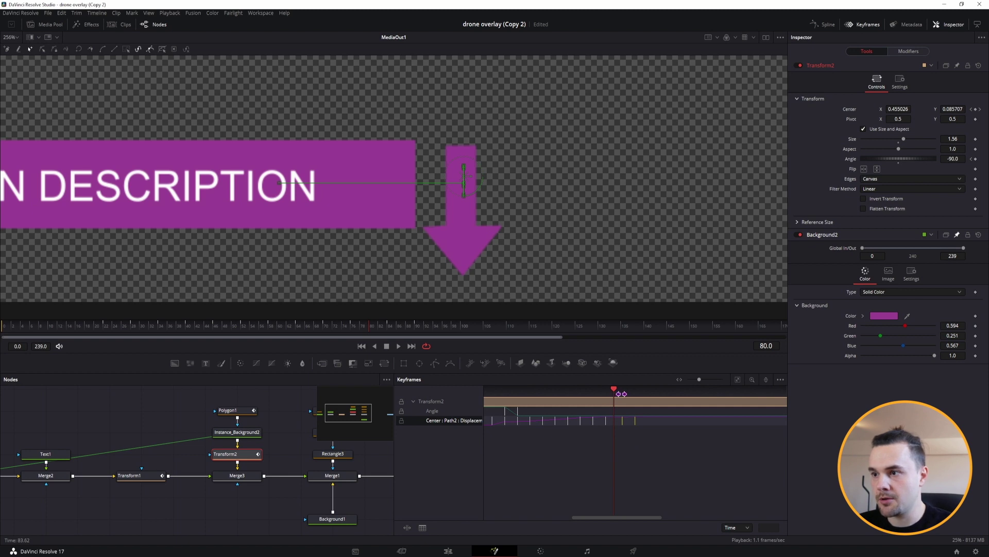
# Step: Step frame by frame through the repeated bounce to check the arrow's motion
pyautogui.press('Left')
pyautogui.press('Left')
pyautogui.press('Left')
pyautogui.press('Left')
pyautogui.press('Left')
pyautogui.press('Left')
pyautogui.press('Left')
pyautogui.press('Left')
pyautogui.press('Left')
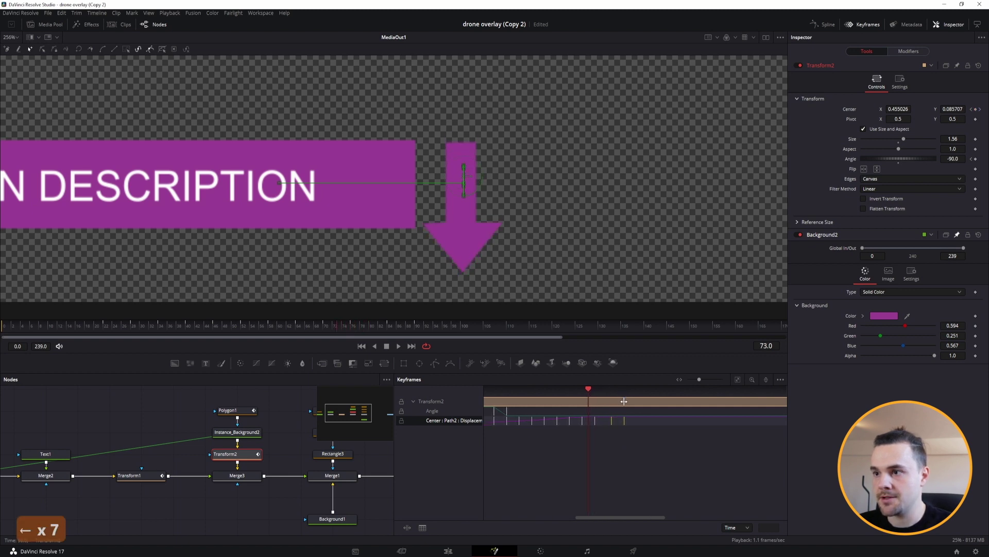
pyautogui.press('Left')
pyautogui.press('Left')
pyautogui.press('Right')
pyautogui.press('Right')
pyautogui.press('Right')
pyautogui.press('Right')
pyautogui.press('Right')
pyautogui.press('Right')
pyautogui.press('Right')
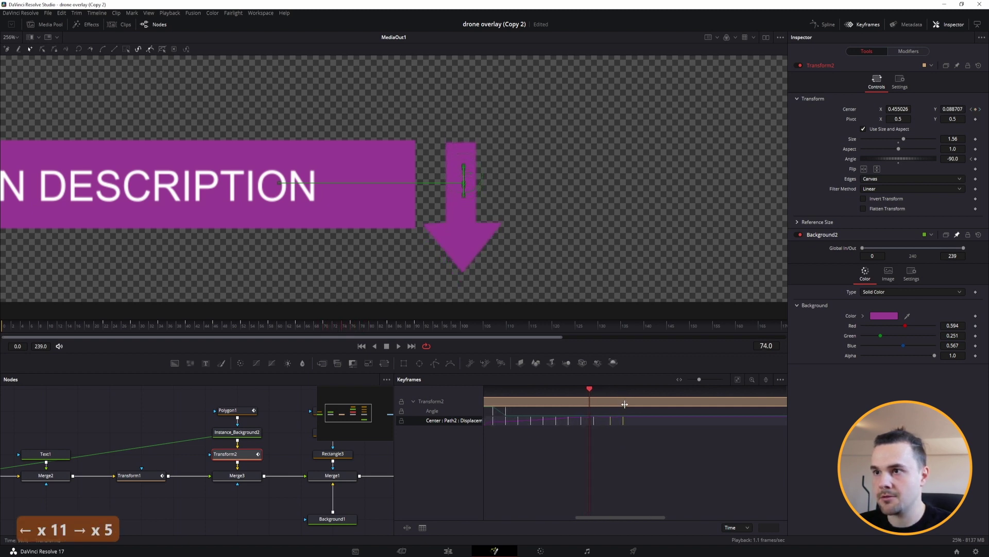
pyautogui.press('Right')
pyautogui.press('Right')
pyautogui.press('Right')
pyautogui.press('Right')
pyautogui.press('Right')
pyautogui.press('Right')
pyautogui.press('Right')
pyautogui.press('Right')
pyautogui.press('Right')
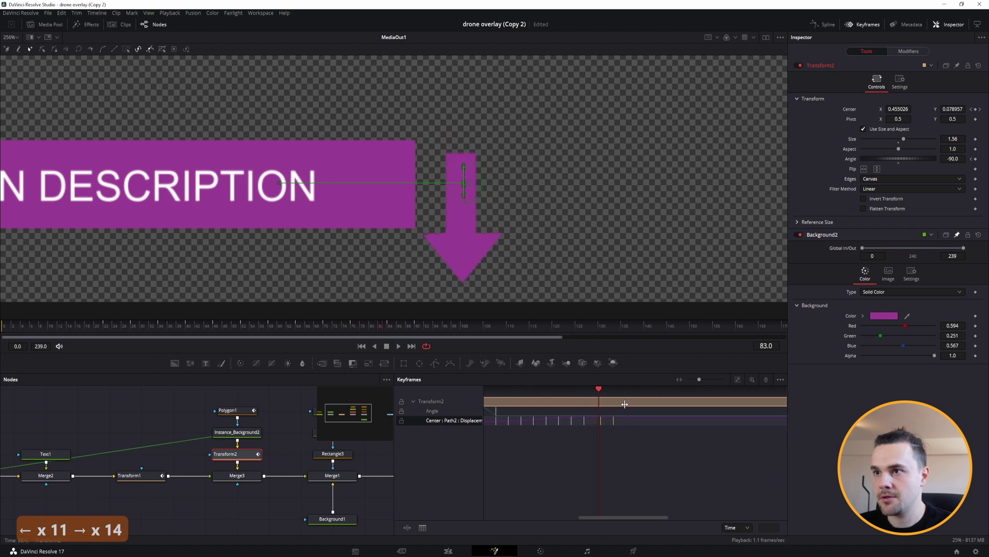
pyautogui.press('Right')
pyautogui.press('Right')
pyautogui.press('Right')
pyautogui.press('Right')
pyautogui.press('Right')
pyautogui.press('Right')
pyautogui.press('Right')
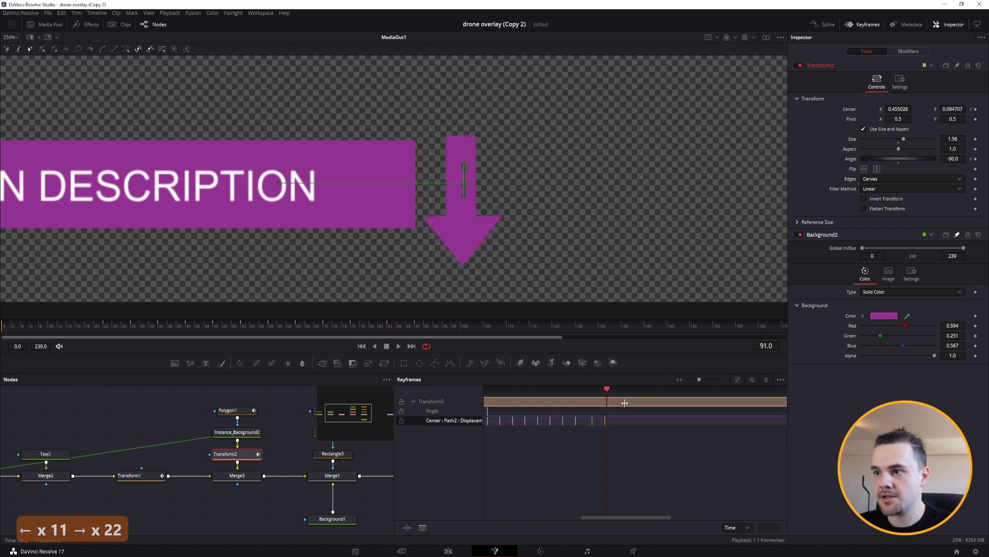
pyautogui.press('Right')
pyautogui.press('Left')
pyautogui.press('Left')
pyautogui.press('Left')
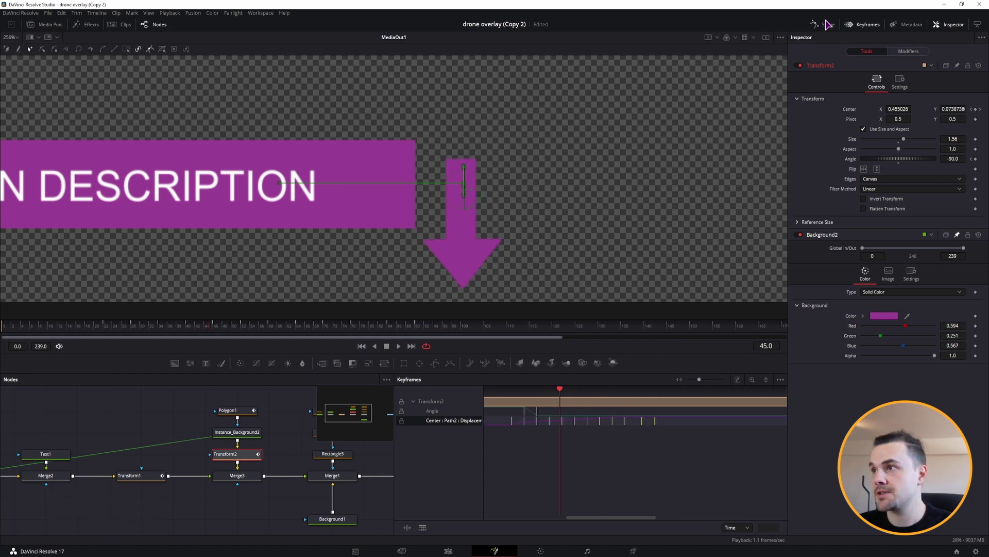
pyautogui.click(828, 25)
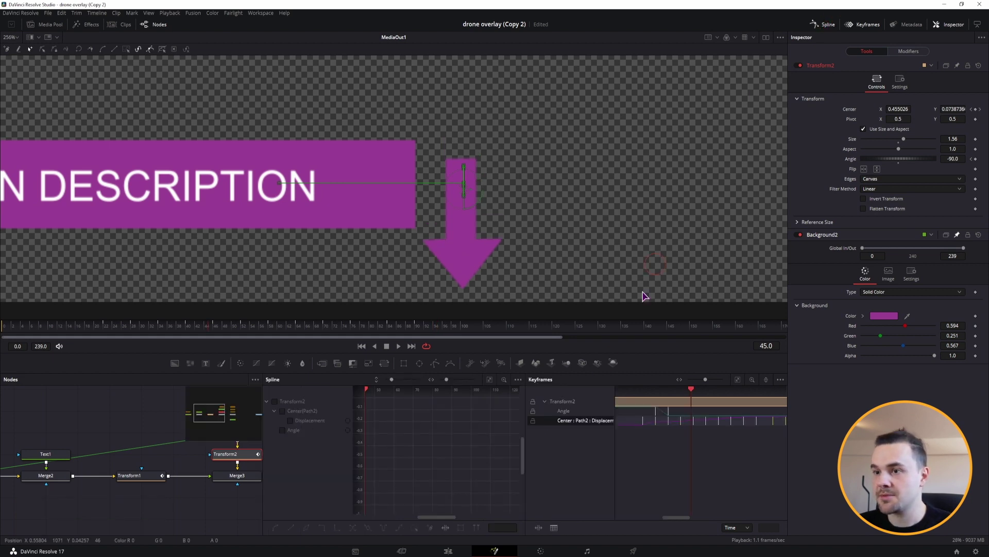
# Step: Show the Angle curve, fit it to view, and smooth all its keyframes
pyautogui.click(282, 430)
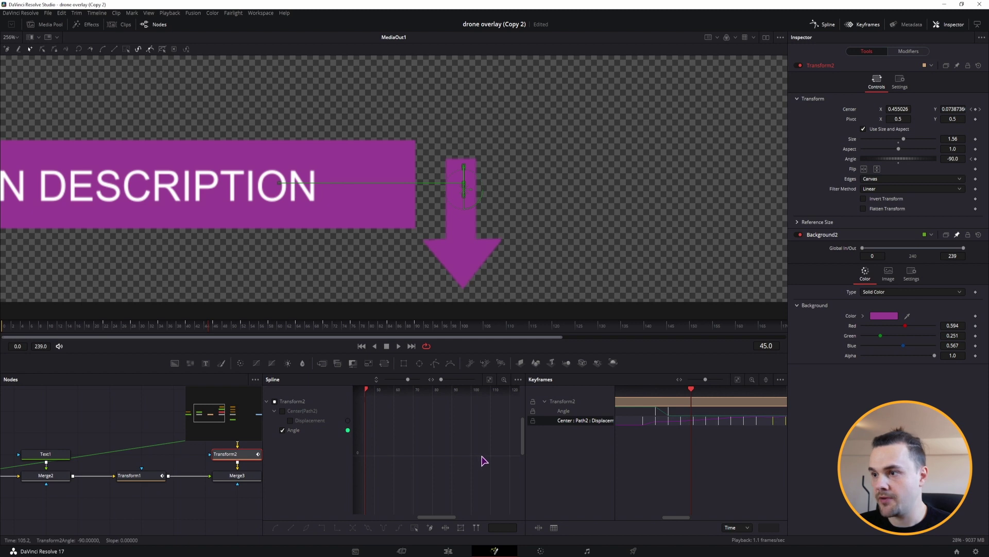
pyautogui.click(489, 380)
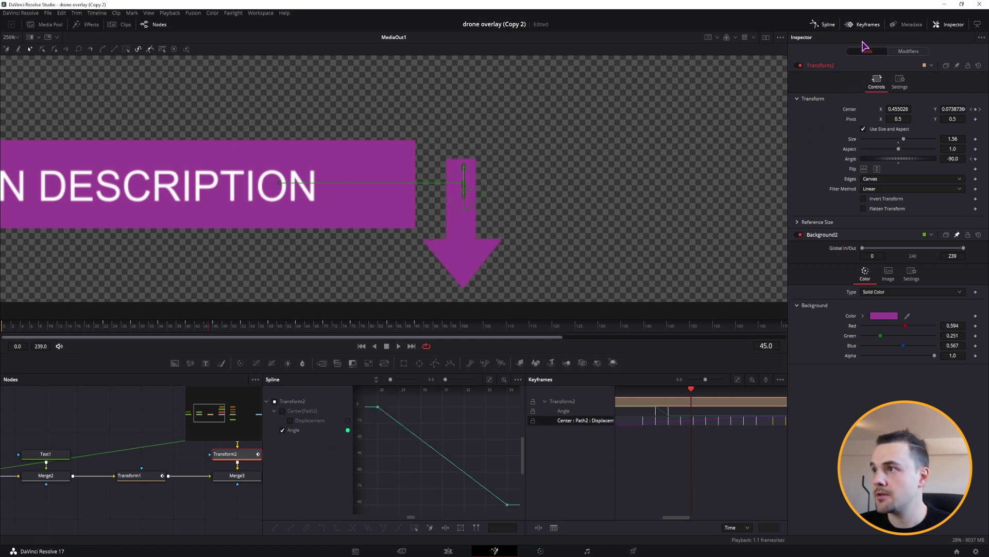
pyautogui.click(864, 25)
pyautogui.moveTo(502, 402); pyautogui.dragTo(668, 514)
pyautogui.press('s')
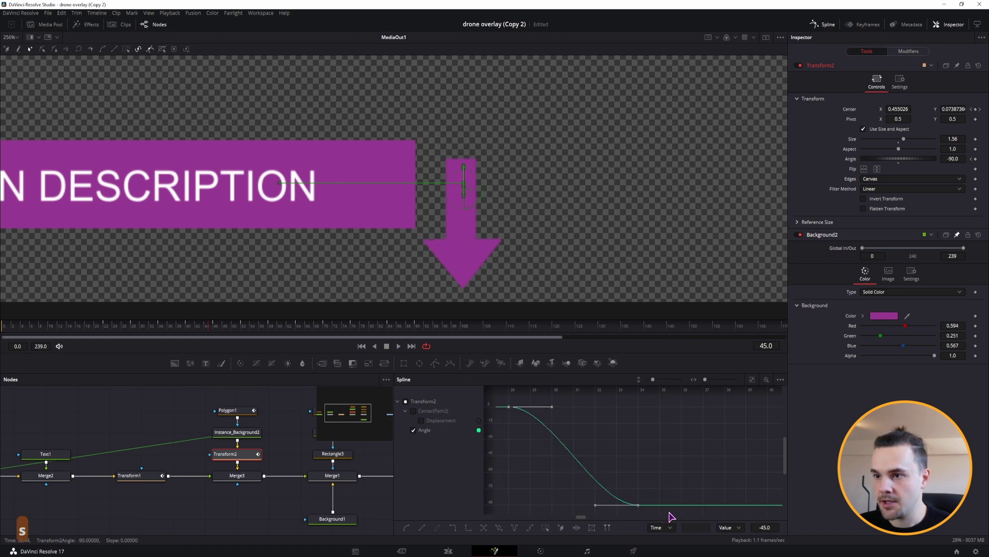
# Step: Show only the Displacement curve, fit it, and smooth all its keyframes
pyautogui.click(424, 429)
pyautogui.click(422, 420)
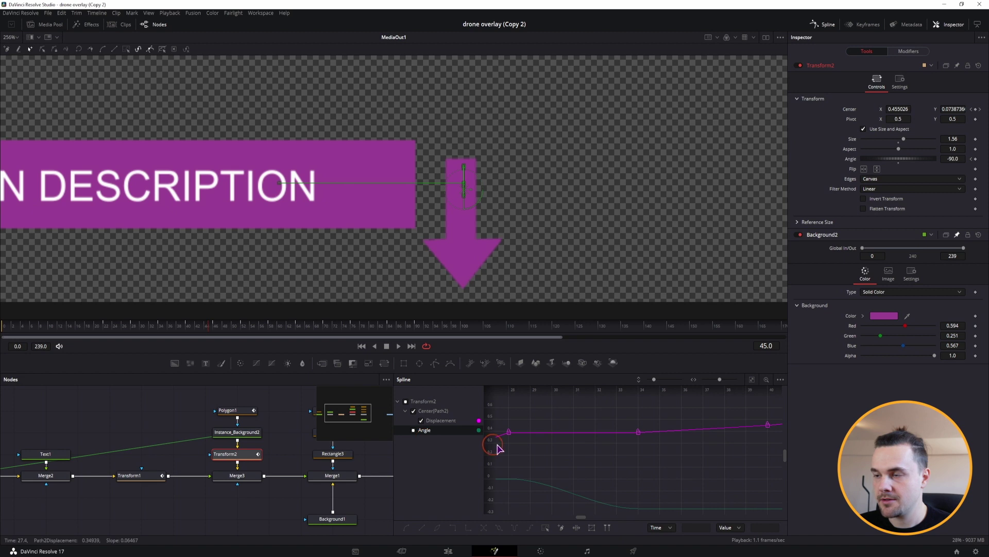
pyautogui.click(420, 421)
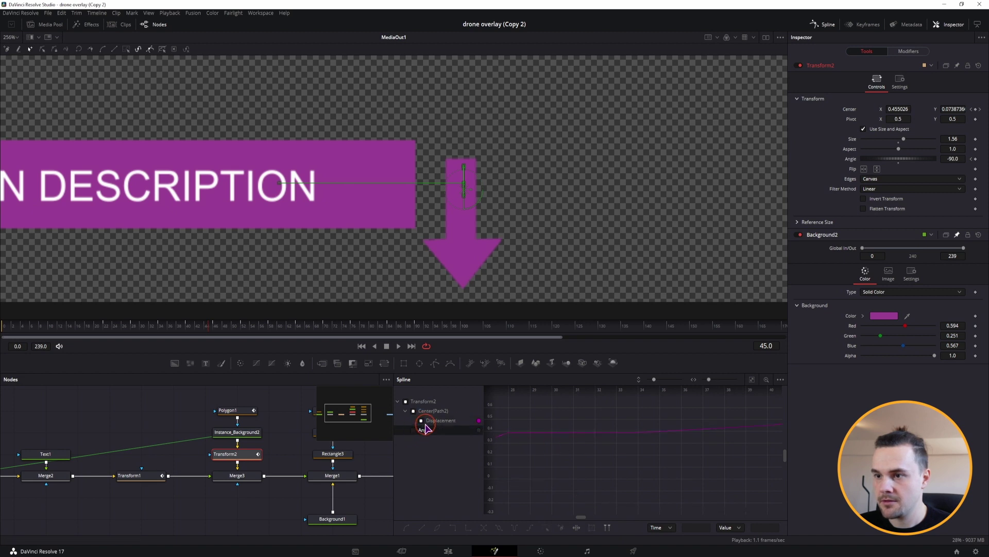
pyautogui.click(420, 424)
pyautogui.click(752, 379)
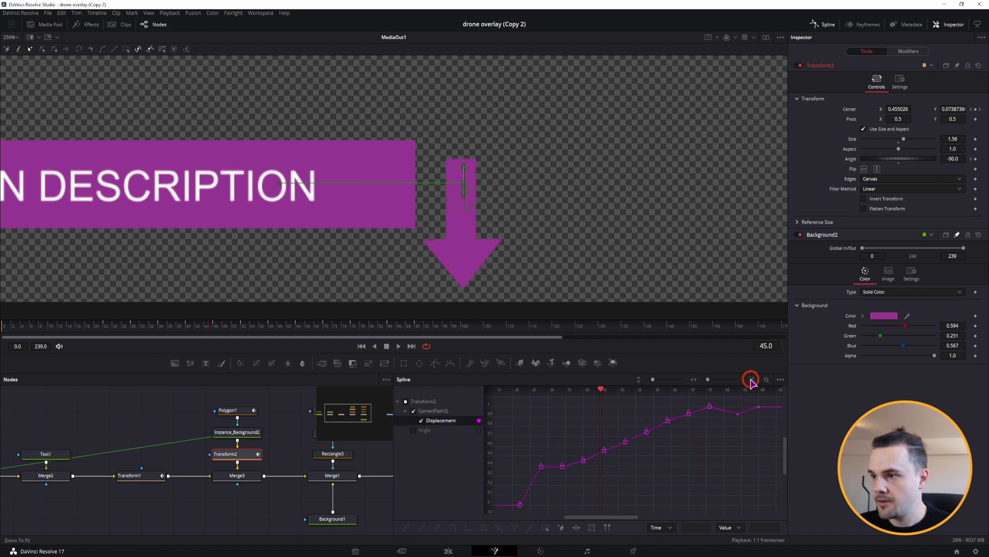
pyautogui.moveTo(519, 513); pyautogui.dragTo(774, 401)
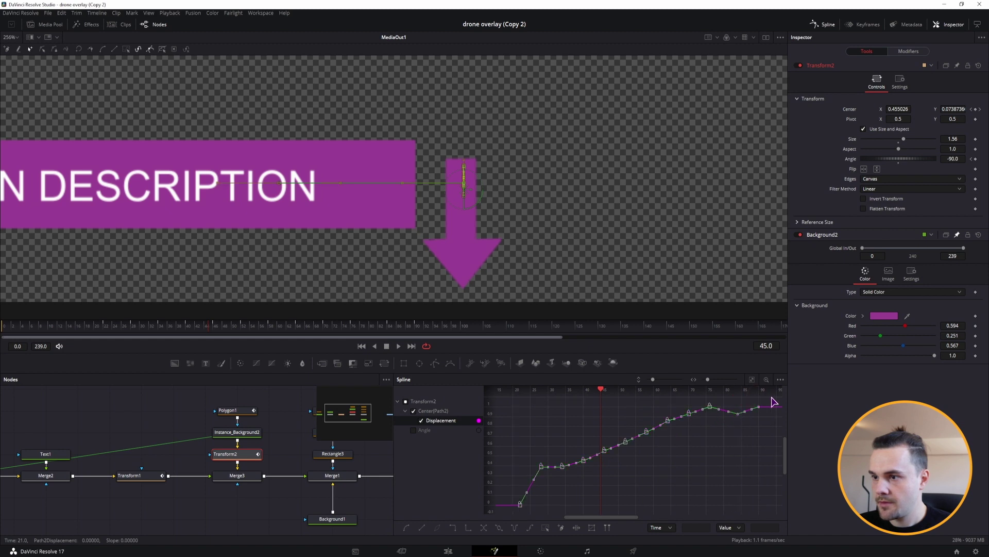
pyautogui.press('s')
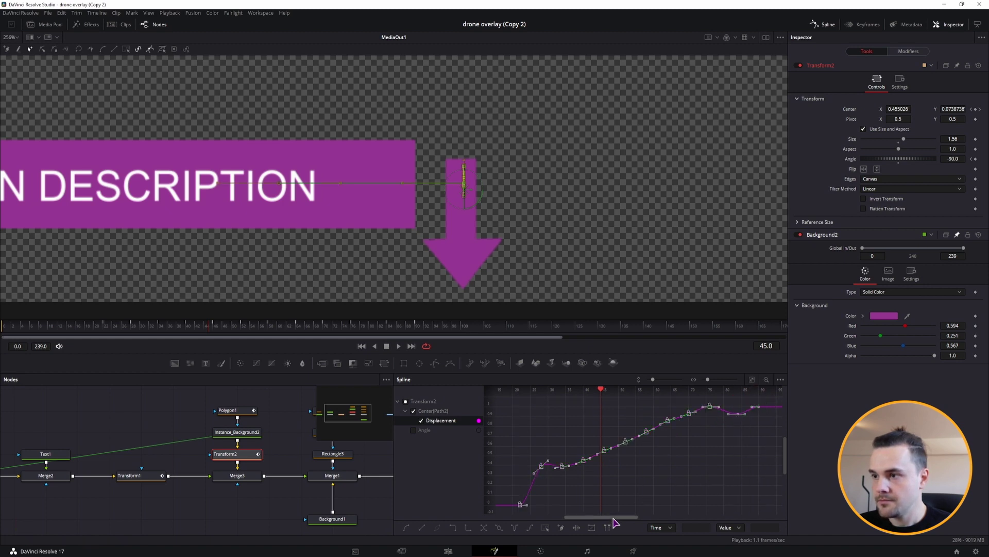
pyautogui.moveTo(613, 517); pyautogui.dragTo(642, 509)
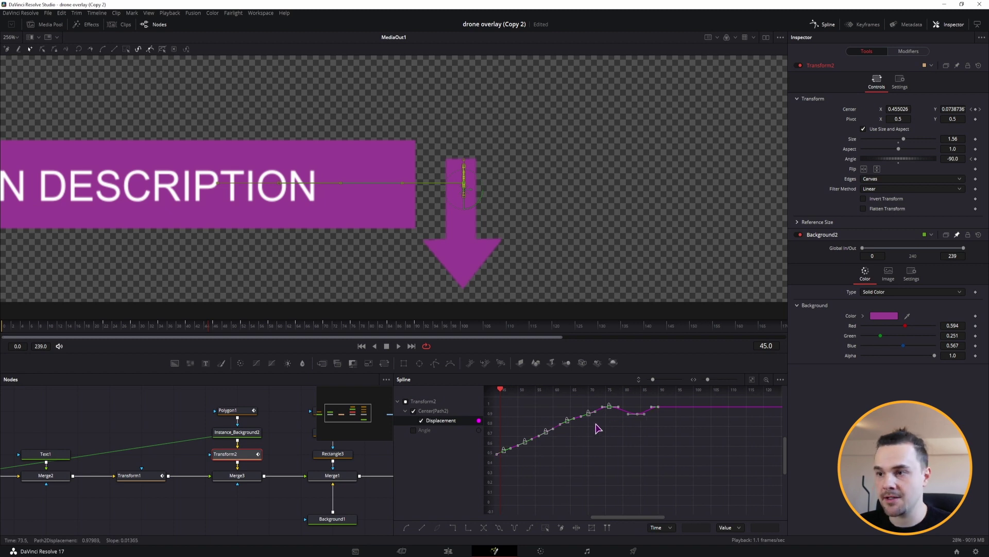
# Step: Play the animation back from an earlier frame to preview the arrow's motion
pyautogui.moveTo(609, 515); pyautogui.dragTo(580, 517)
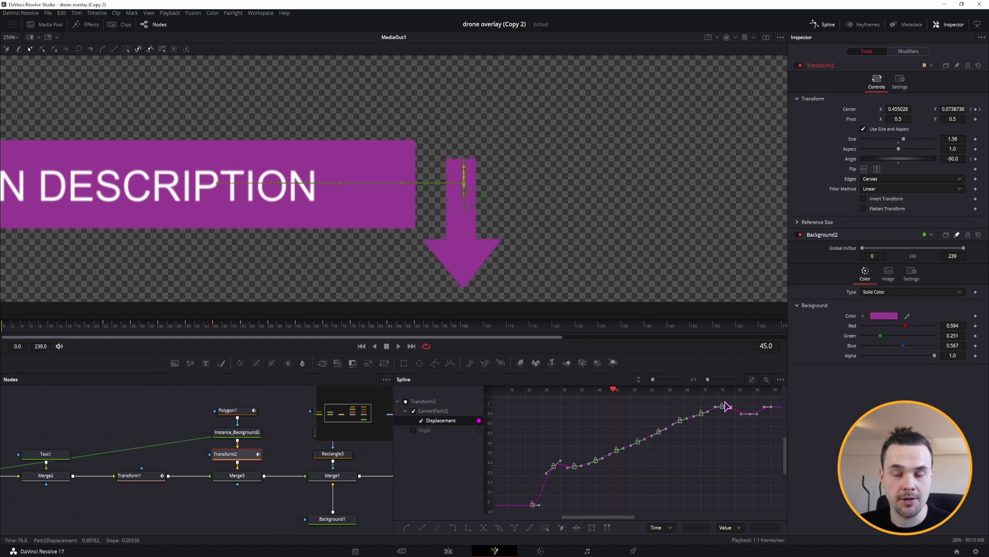
pyautogui.click(101, 329)
pyautogui.press('space')
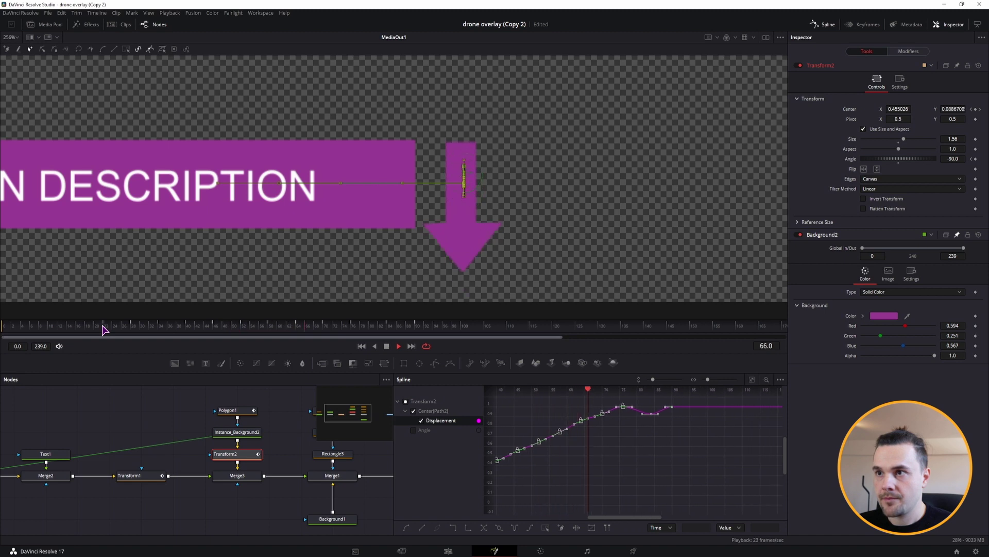
pyautogui.press('space')
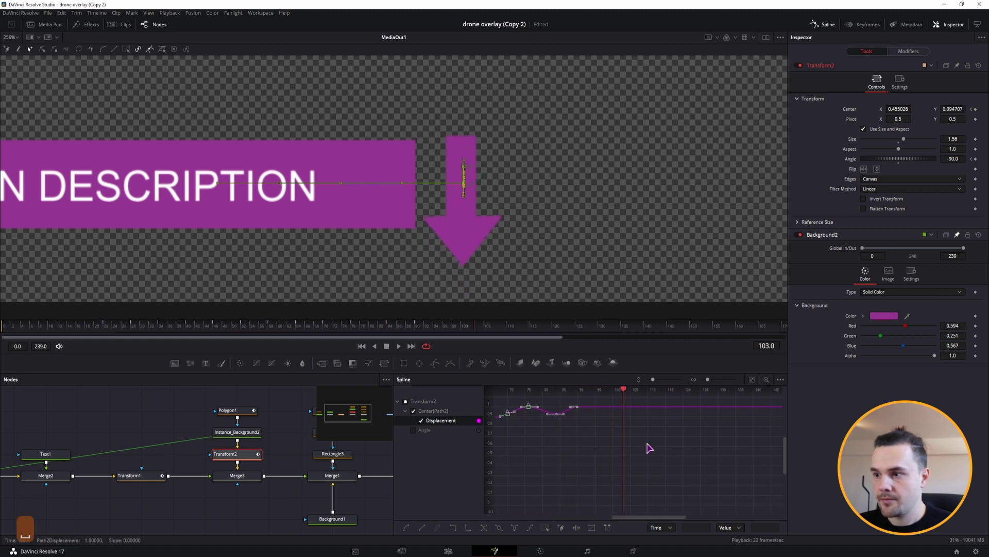
# Step: Delete the dip keyframes on the Displacement curve so the arrow rises and holds flat
pyautogui.moveTo(577, 434); pyautogui.dragTo(536, 395)
pyautogui.hotkey('shift', 's')
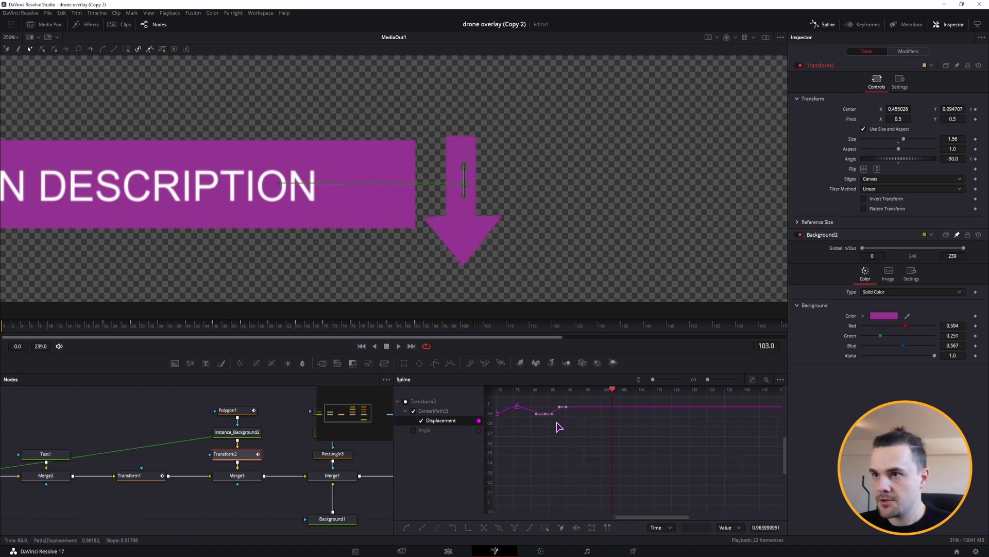
pyautogui.press('BackSpace')
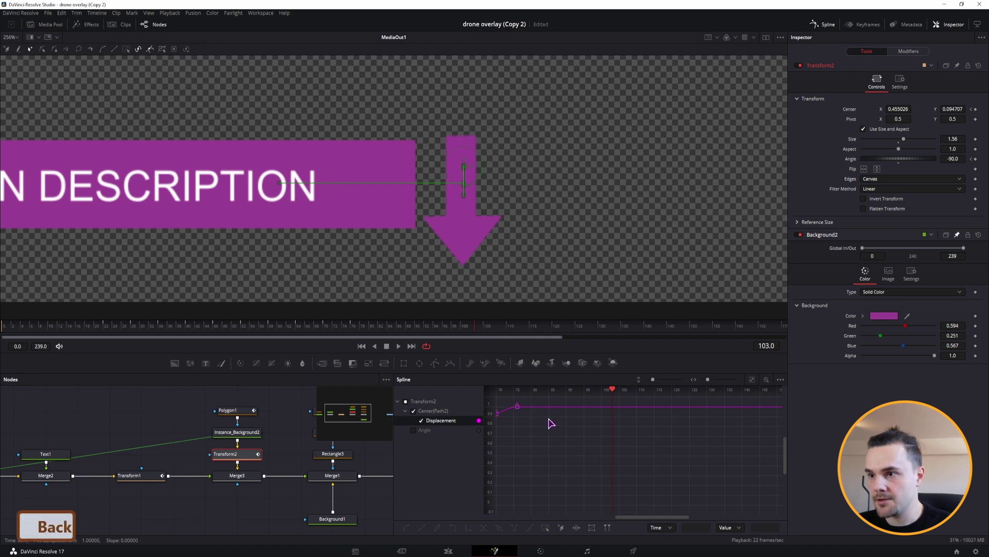
pyautogui.moveTo(643, 516); pyautogui.dragTo(598, 515)
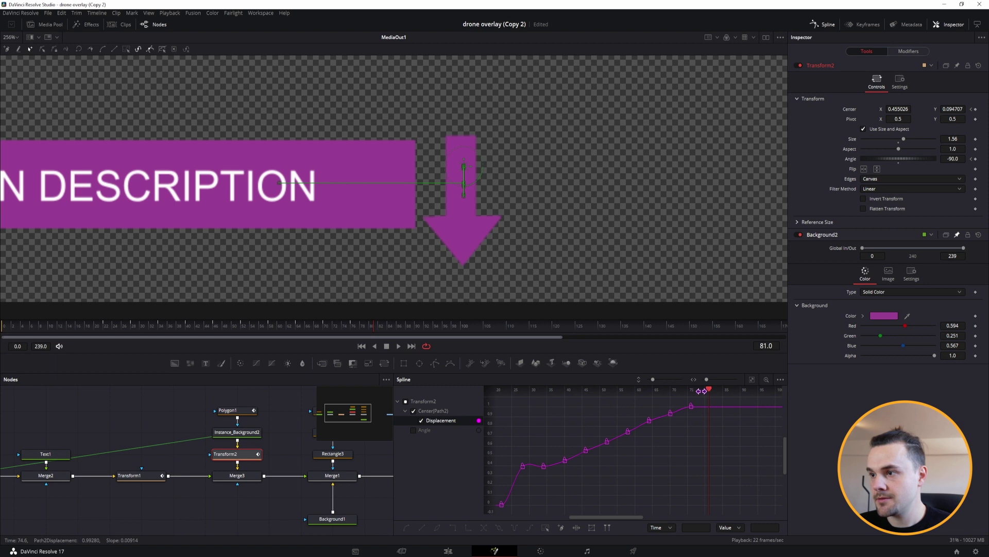
# Step: Keyframe the arrow's Angle at frame 82, then set it to 0 at frame 88 so it points right
pyautogui.click(712, 394)
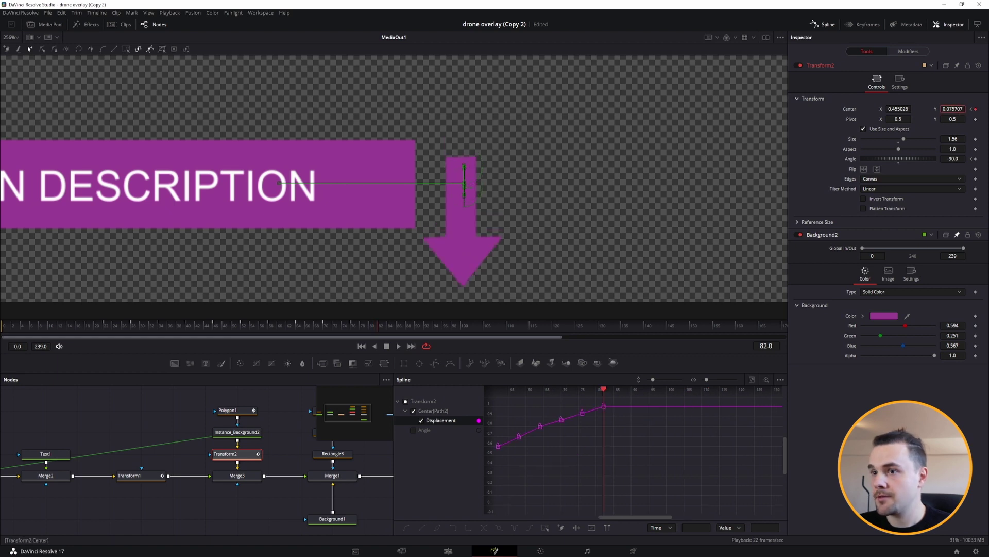
pyautogui.click(976, 159)
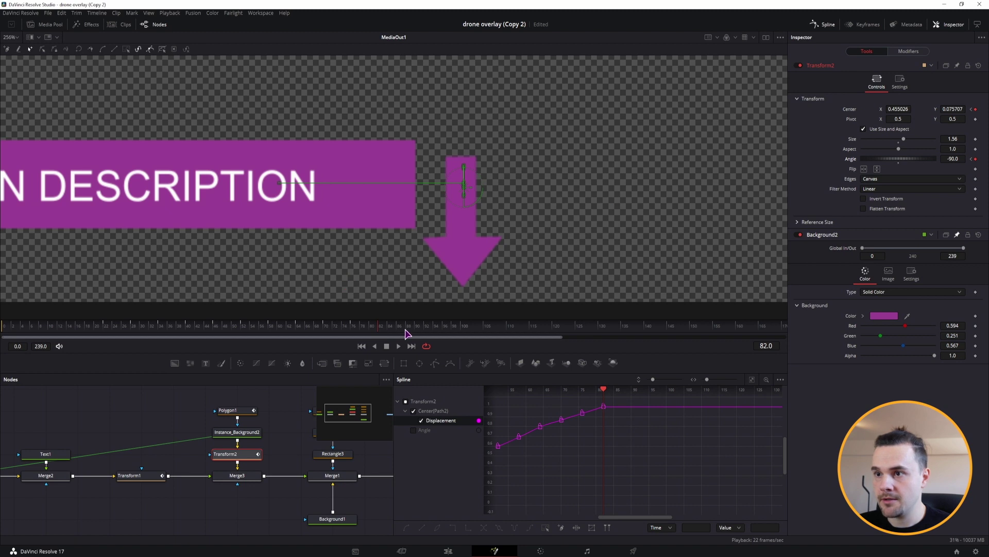
pyautogui.click(408, 330)
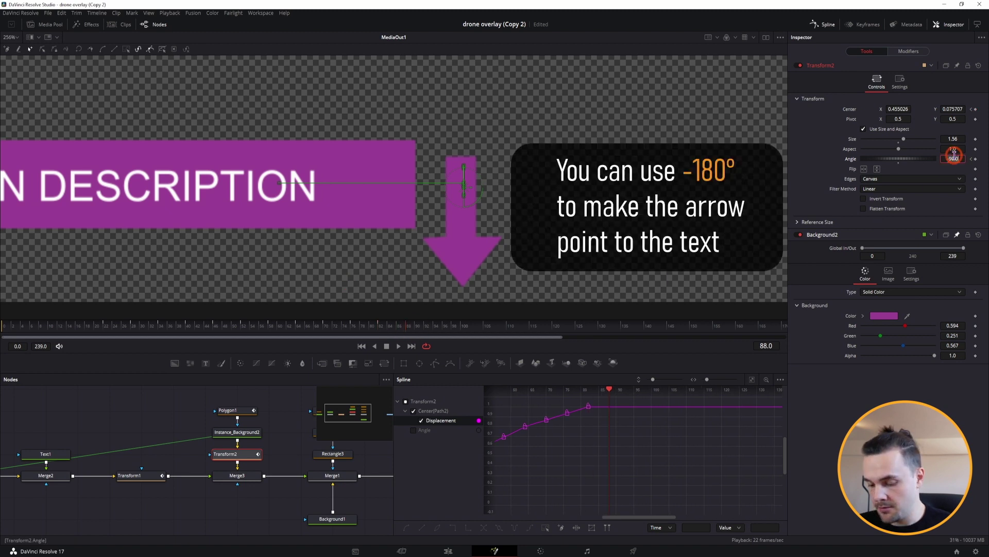
pyautogui.write('0')
pyautogui.press('Return')
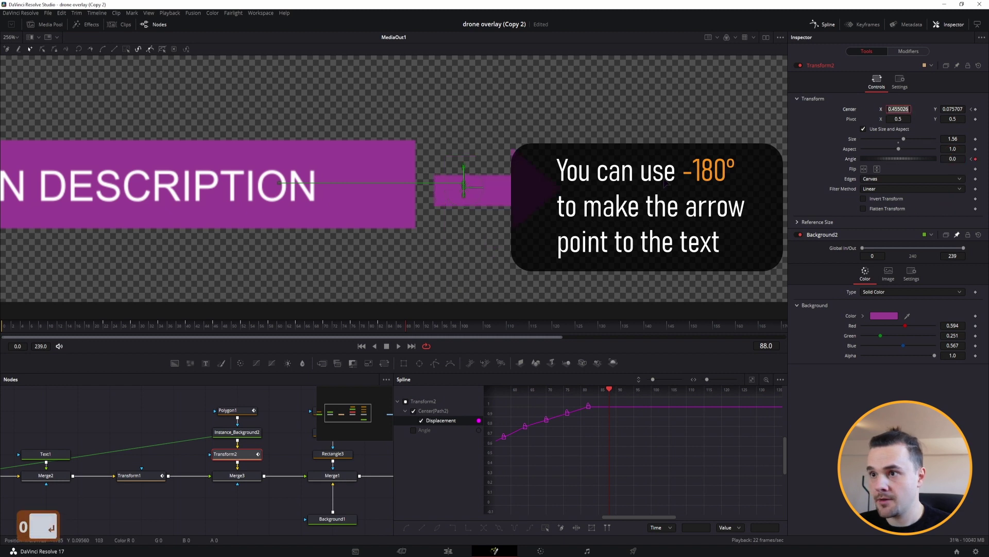
# Step: Keyframe the arrow's Center at frame 88, then slide Center X to 0.378 at frame 94
pyautogui.moveTo(628, 209); pyautogui.dragTo(510, 198)
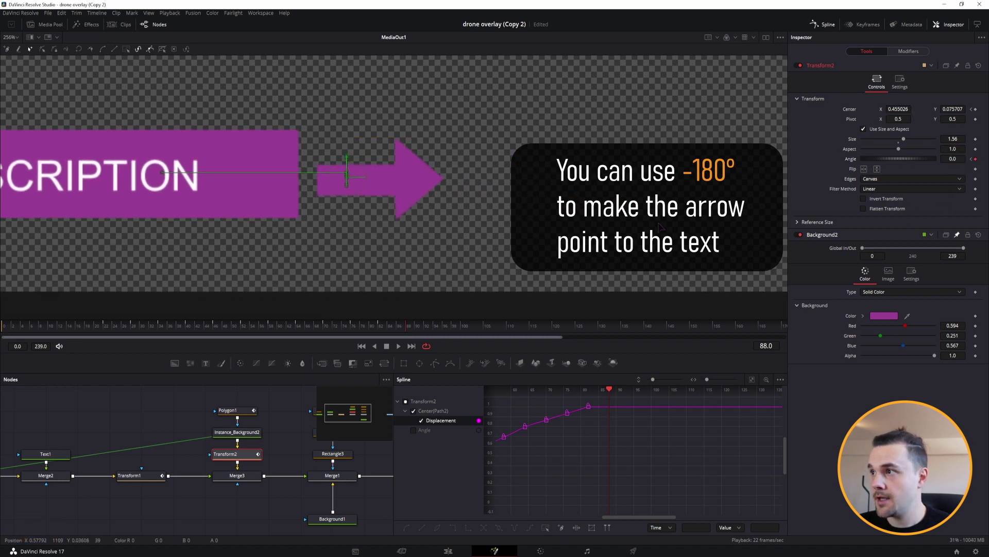
pyautogui.click(975, 109)
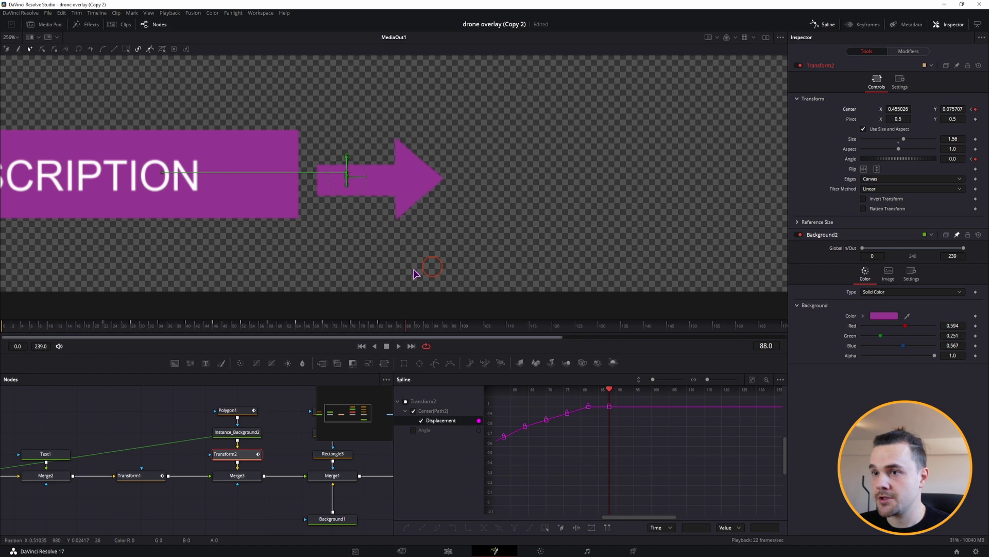
pyautogui.moveTo(415, 332); pyautogui.dragTo(437, 333)
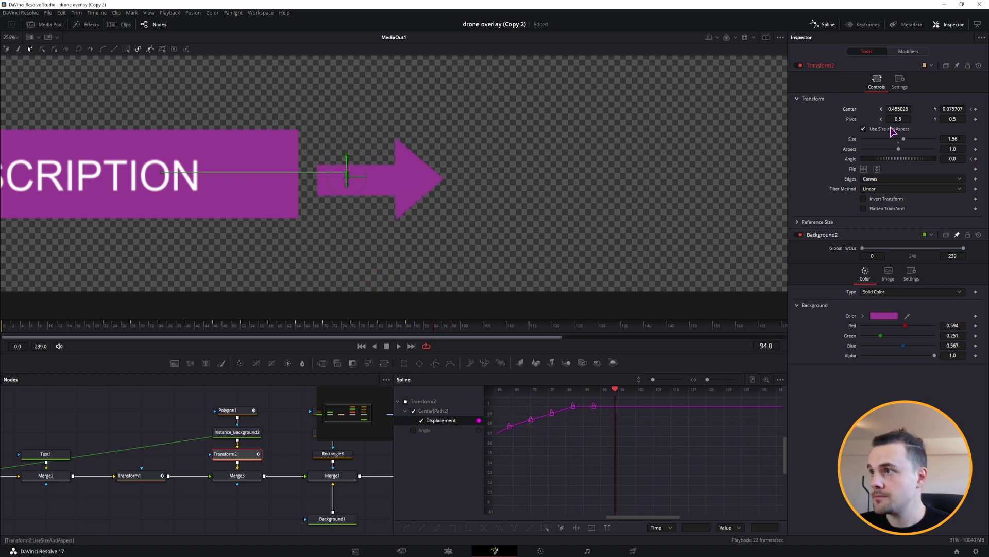
pyautogui.moveTo(898, 108); pyautogui.dragTo(876, 109)
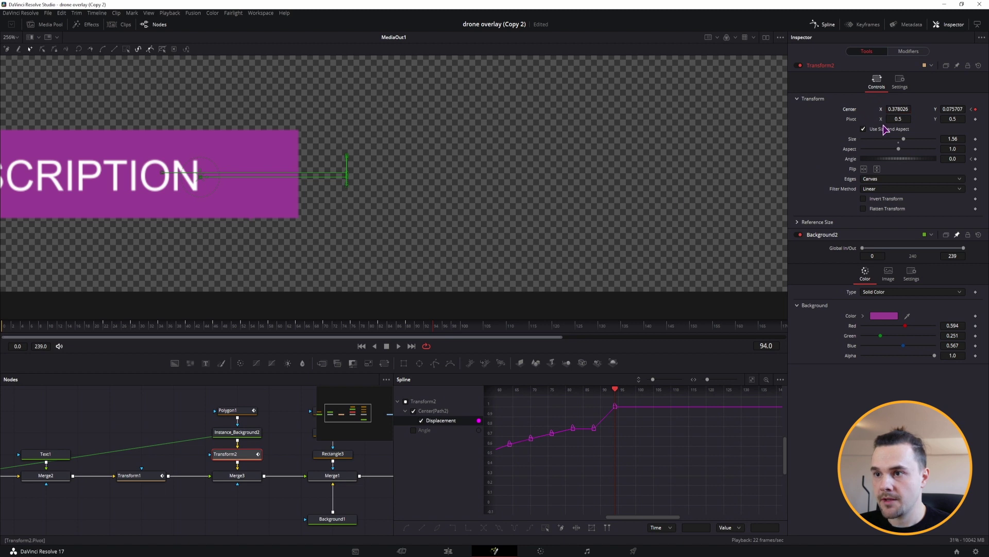
pyautogui.hotkey('ctrl', 'f')
# Step: Select the Text1 node and keyframe its Layout Center at frame 24
pyautogui.moveTo(268, 451); pyautogui.dragTo(311, 450)
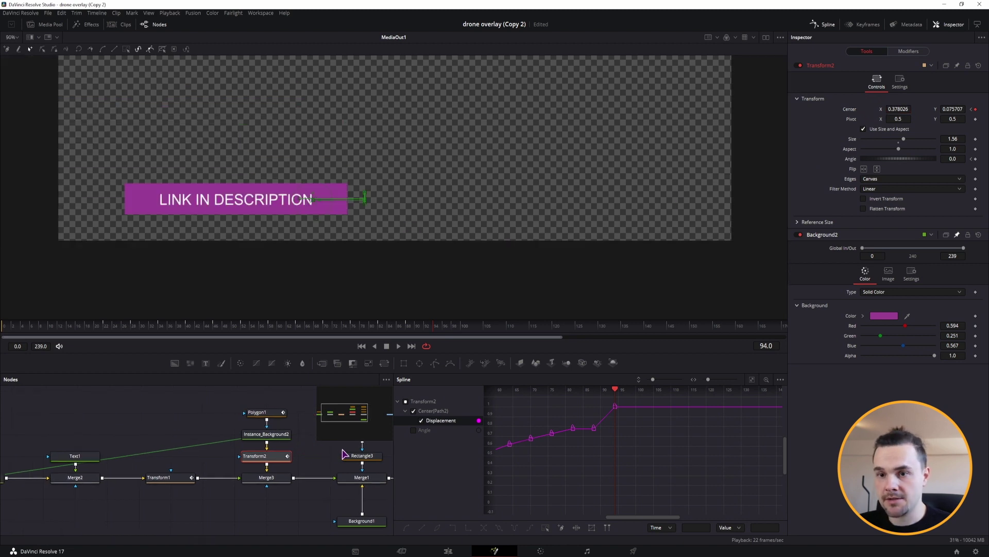
pyautogui.moveTo(105, 431); pyautogui.dragTo(210, 444)
pyautogui.click(181, 470)
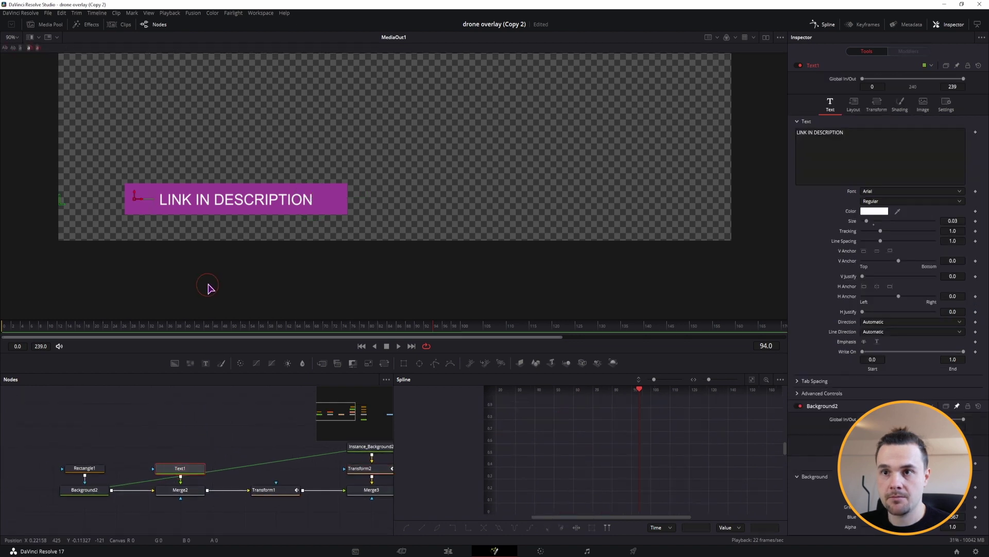
pyautogui.moveTo(161, 334); pyautogui.dragTo(113, 338)
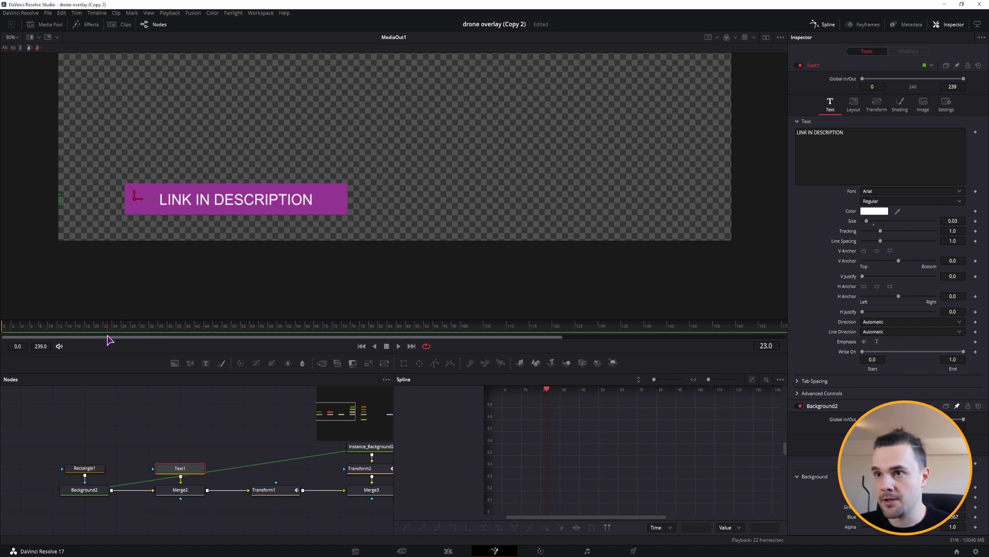
pyautogui.moveTo(120, 342); pyautogui.dragTo(115, 341)
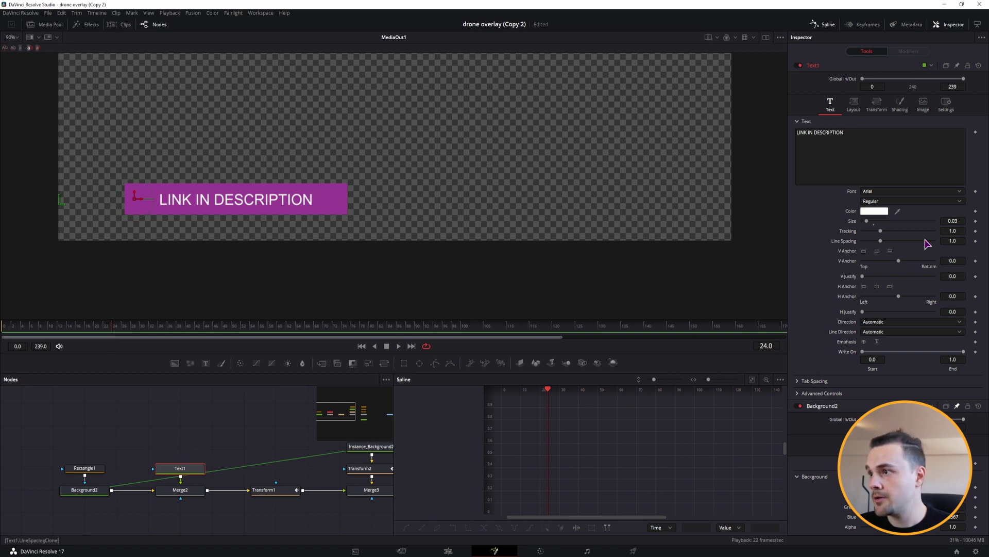
pyautogui.click(854, 103)
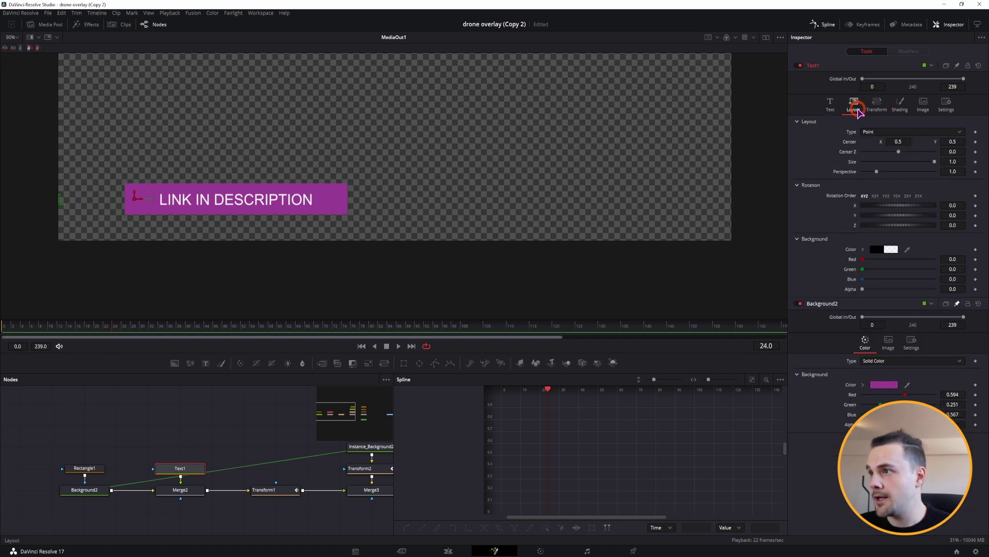
pyautogui.click(975, 142)
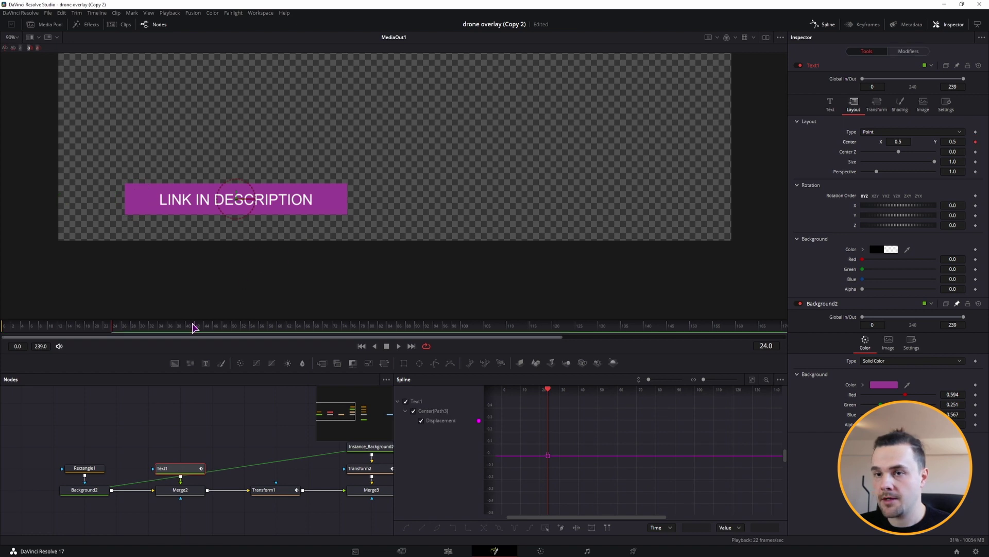
# Step: Shift the text's Center X to 0.535 at frame 28, then back to 0.5 at frame 94
pyautogui.press('Right')
pyautogui.press('Right')
pyautogui.press('Right')
pyautogui.press('Right')
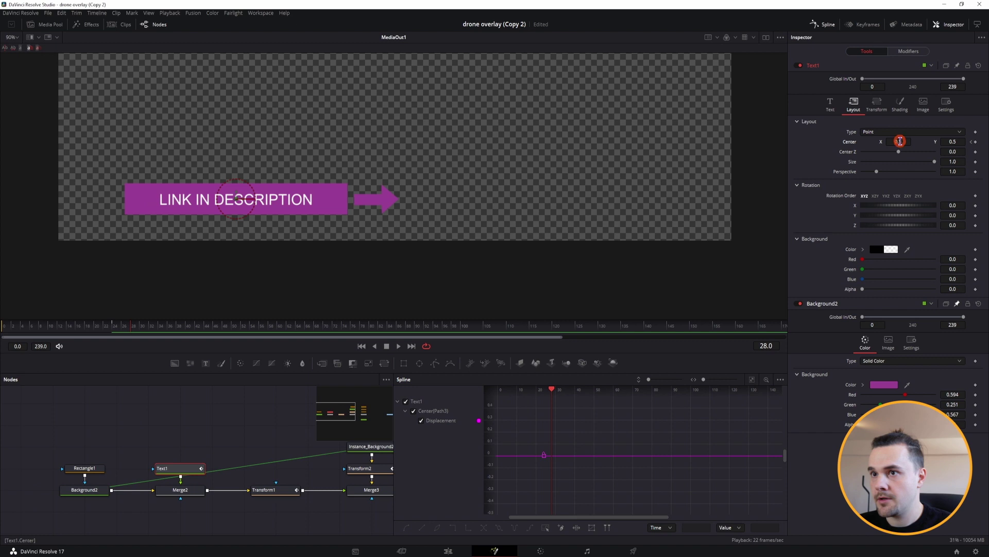
pyautogui.moveTo(900, 141); pyautogui.dragTo(936, 141)
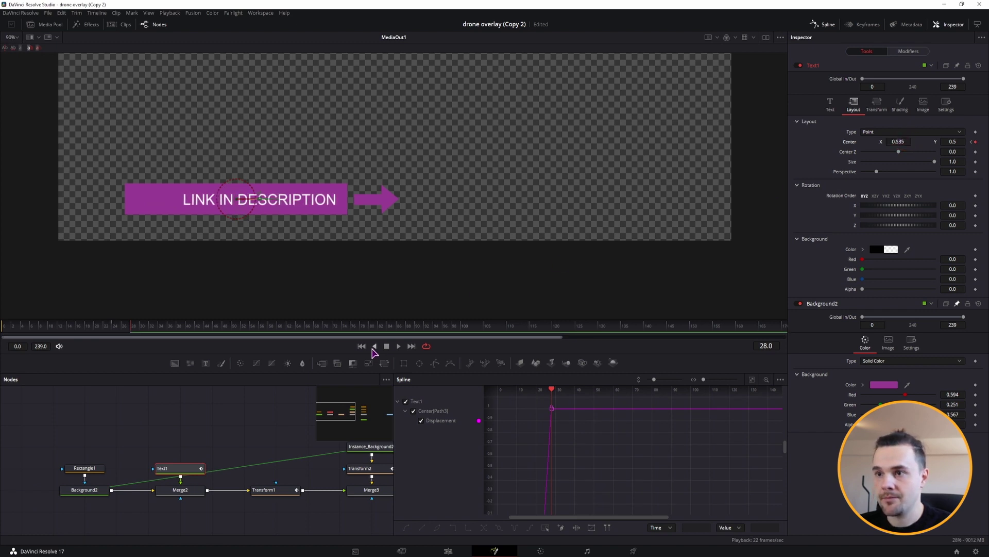
pyautogui.moveTo(265, 328); pyautogui.dragTo(416, 329)
pyautogui.press('Left')
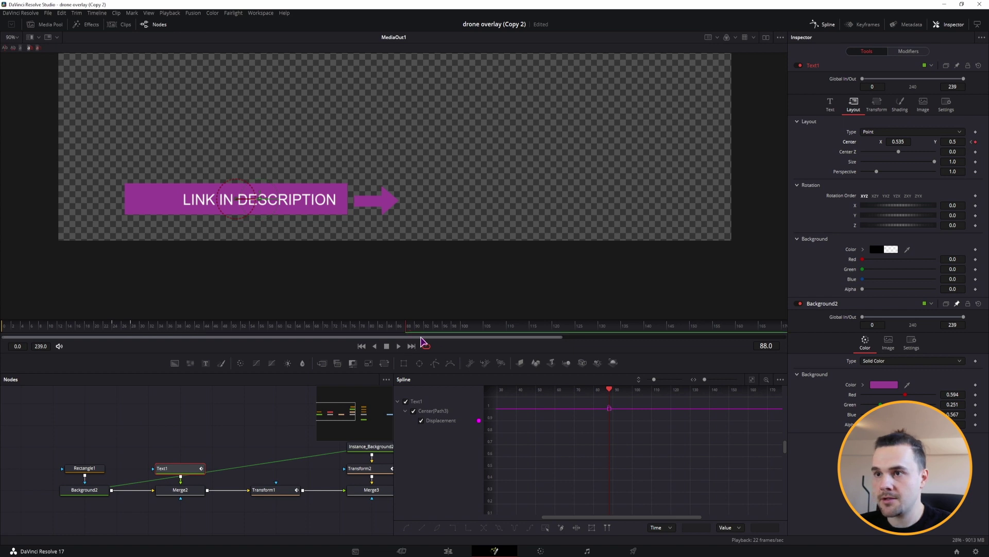
pyautogui.press('Right')
pyautogui.press('Right')
pyautogui.press('Right')
pyautogui.press('Right')
pyautogui.press('Right')
pyautogui.press('Right')
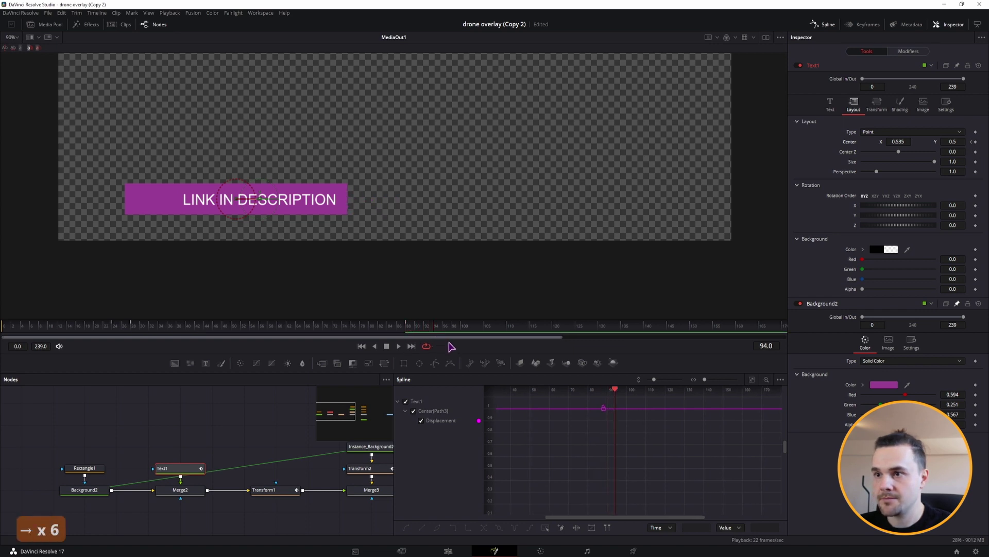
pyautogui.press('Right')
pyautogui.click(908, 140)
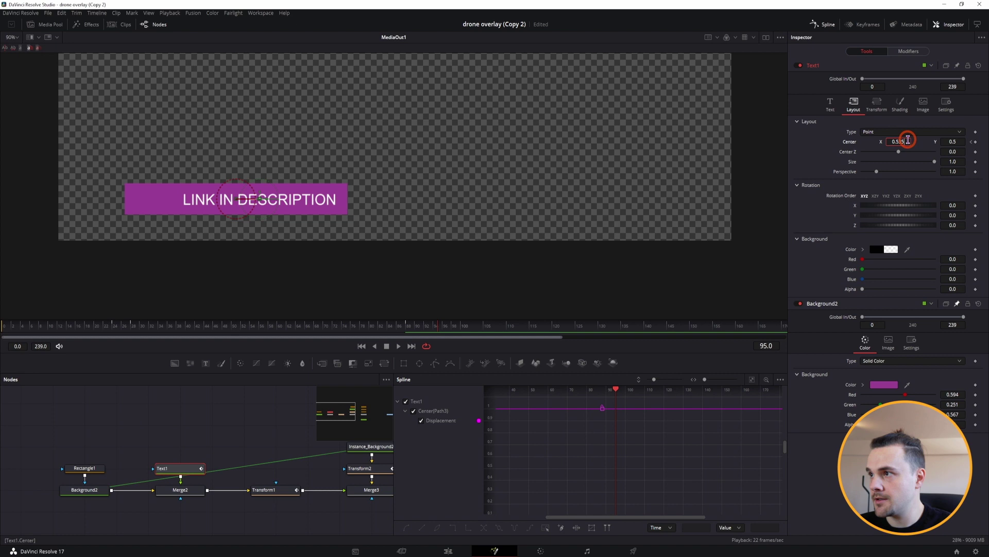
pyautogui.press('BackSpace')
pyautogui.press('BackSpace')
pyautogui.press('Return')
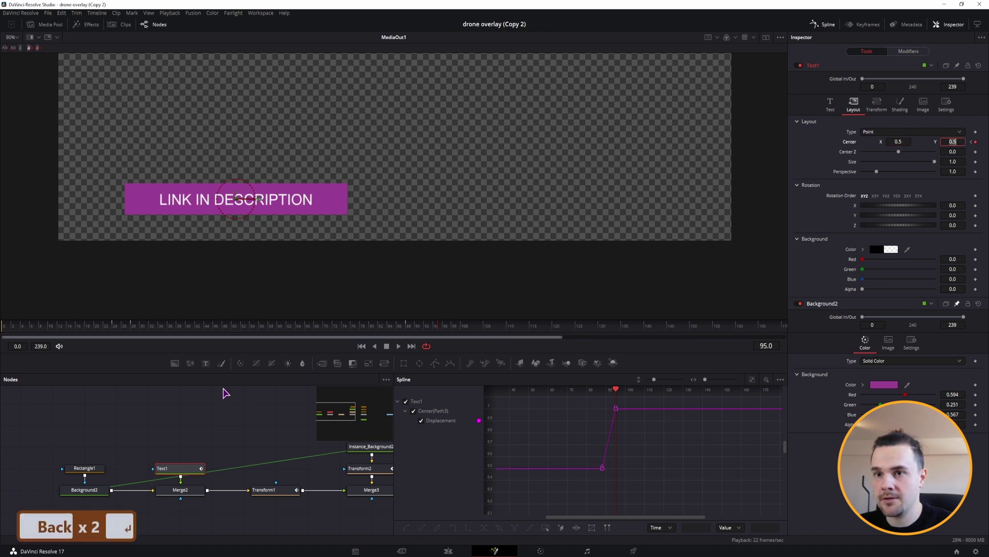
# Step: Preview the banner around frame 25 and select the Transform1 node
pyautogui.click(225, 393)
pyautogui.moveTo(49, 327); pyautogui.dragTo(418, 330)
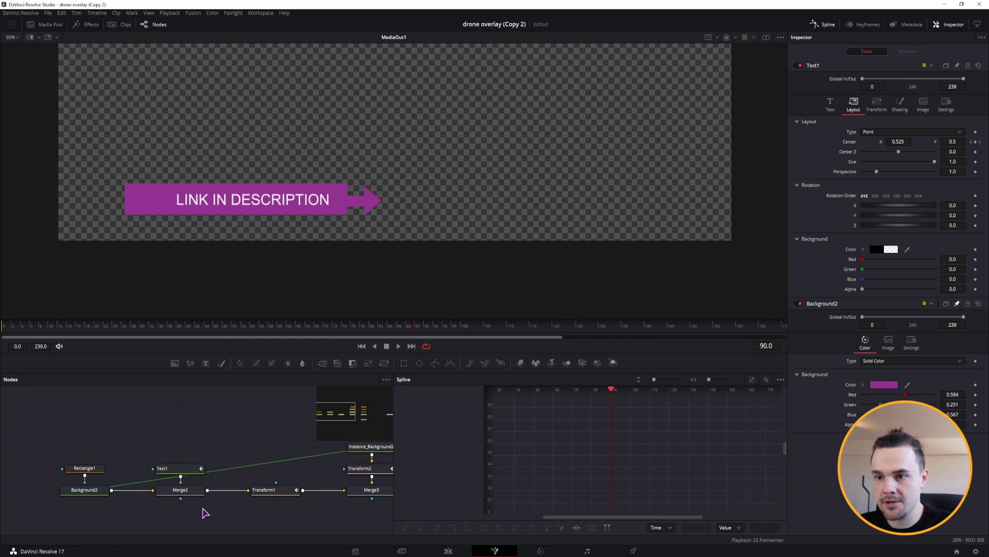
pyautogui.hscroll(5, 303, 472)
pyautogui.click(156, 475)
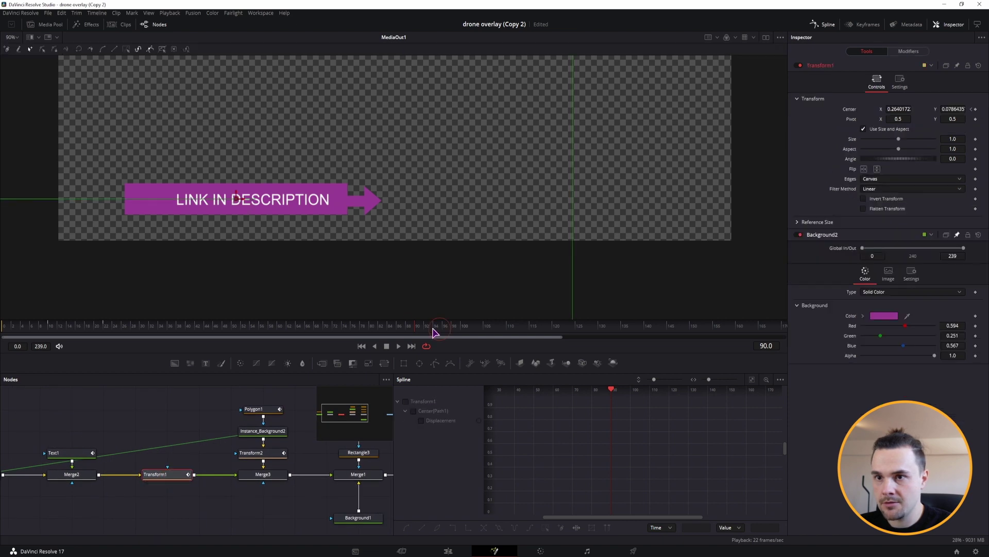
# Step: Keyframe Transform1's Center at frame 96, then drag Center X to about -0.17 at frame 110
pyautogui.click(241, 323)
pyautogui.moveTo(230, 325); pyautogui.dragTo(448, 338)
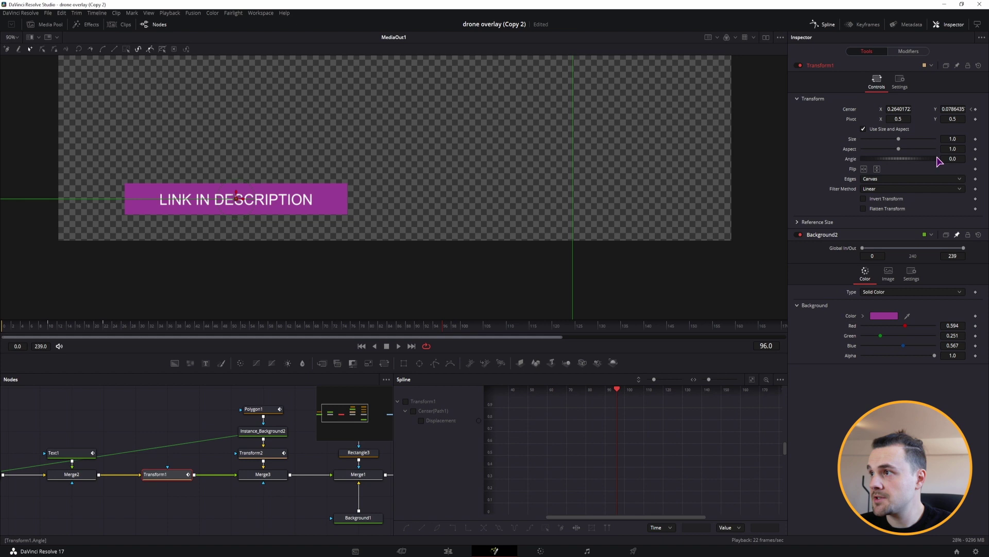
pyautogui.click(976, 110)
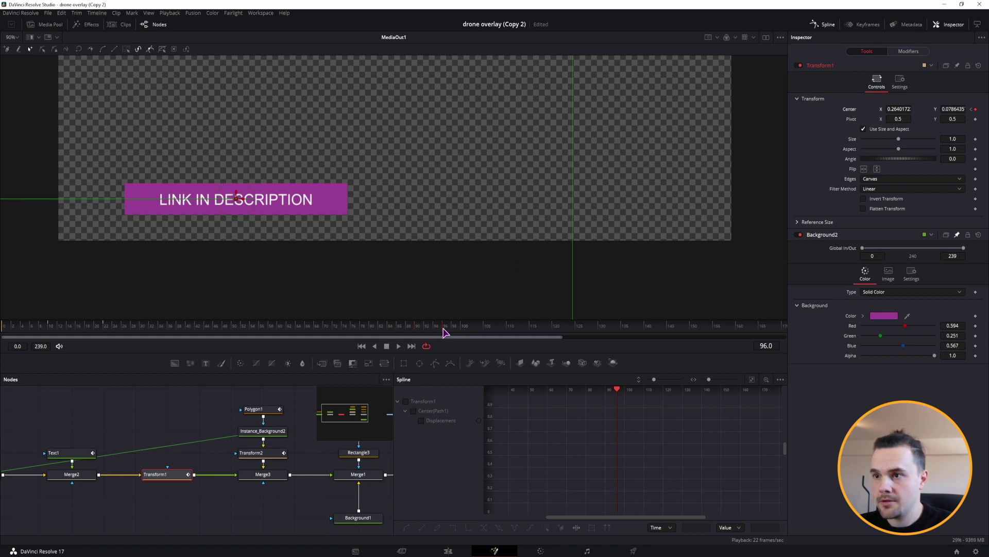
pyautogui.moveTo(445, 332); pyautogui.dragTo(521, 333)
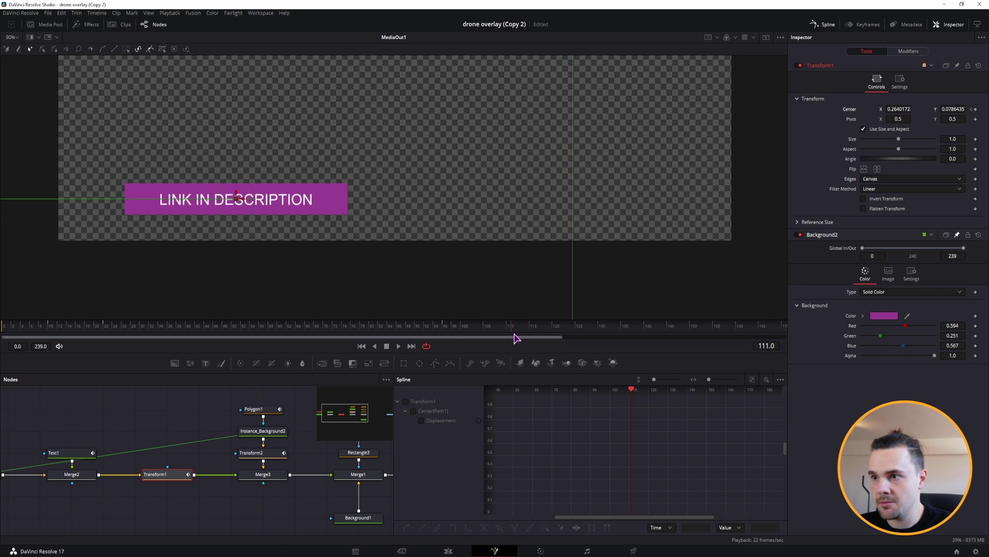
pyautogui.moveTo(900, 109); pyautogui.dragTo(861, 108)
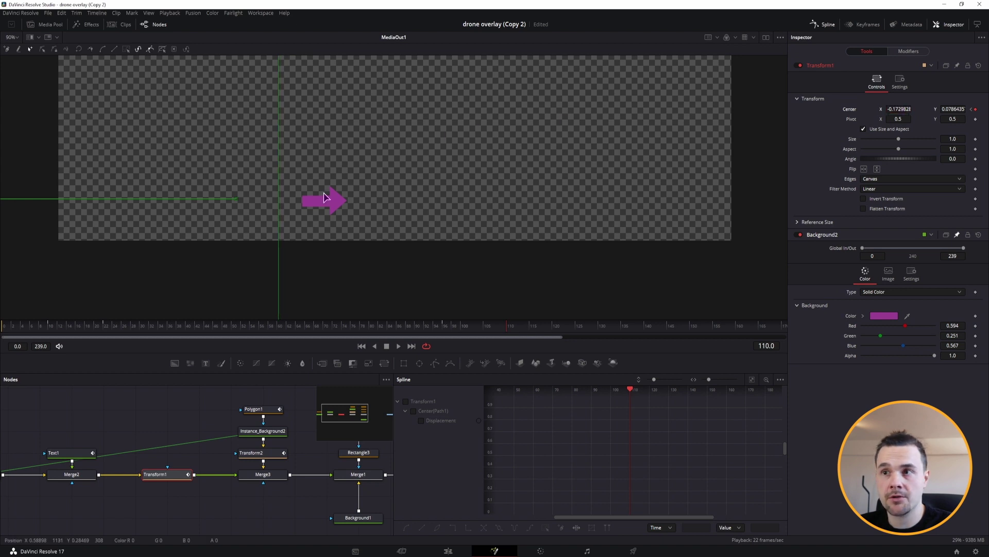
# Step: Return to frame 11 where the banner appears and select the Polygon1 arrow shape
pyautogui.moveTo(344, 262); pyautogui.dragTo(483, 265)
pyautogui.moveTo(188, 326); pyautogui.dragTo(55, 330)
pyautogui.moveTo(310, 456); pyautogui.dragTo(188, 487)
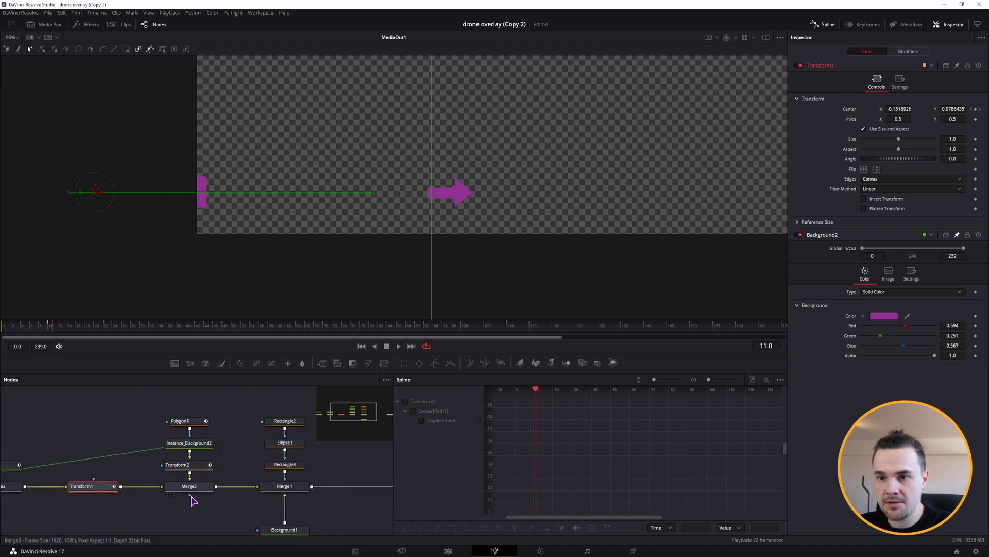
pyautogui.click(198, 421)
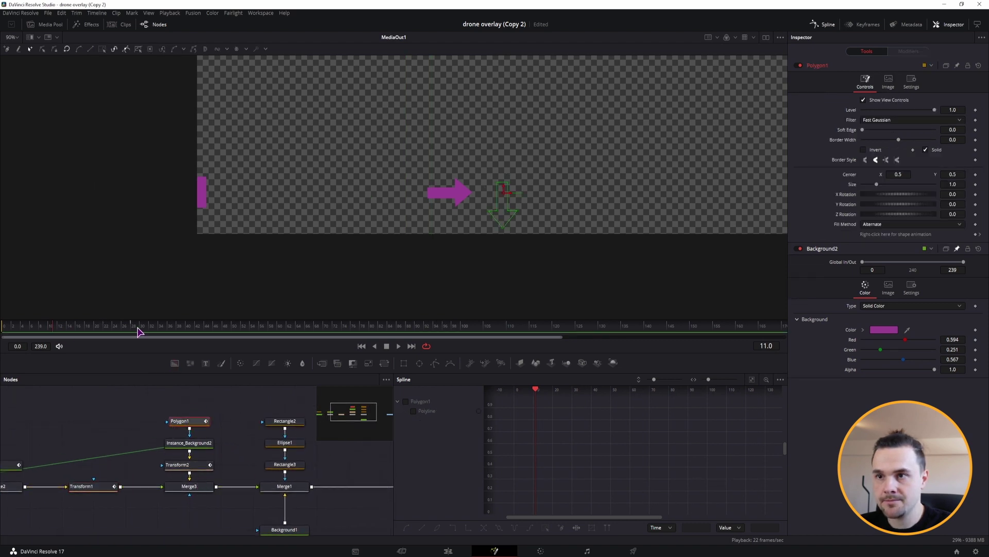
# Step: Keyframe Polygon1's Level and drop it to 0 at frame 21
pyautogui.moveTo(134, 329); pyautogui.dragTo(106, 330)
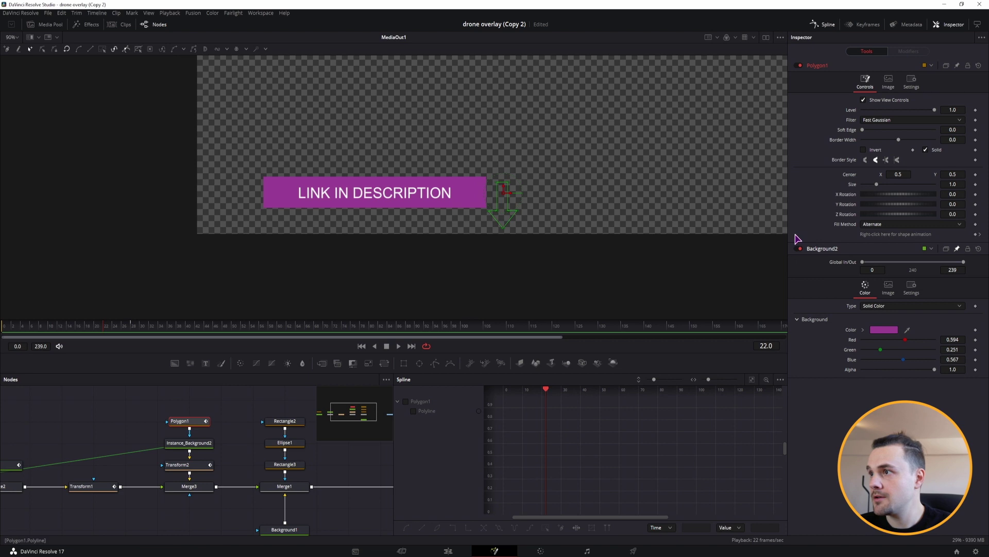
pyautogui.click(976, 111)
pyautogui.press('Left')
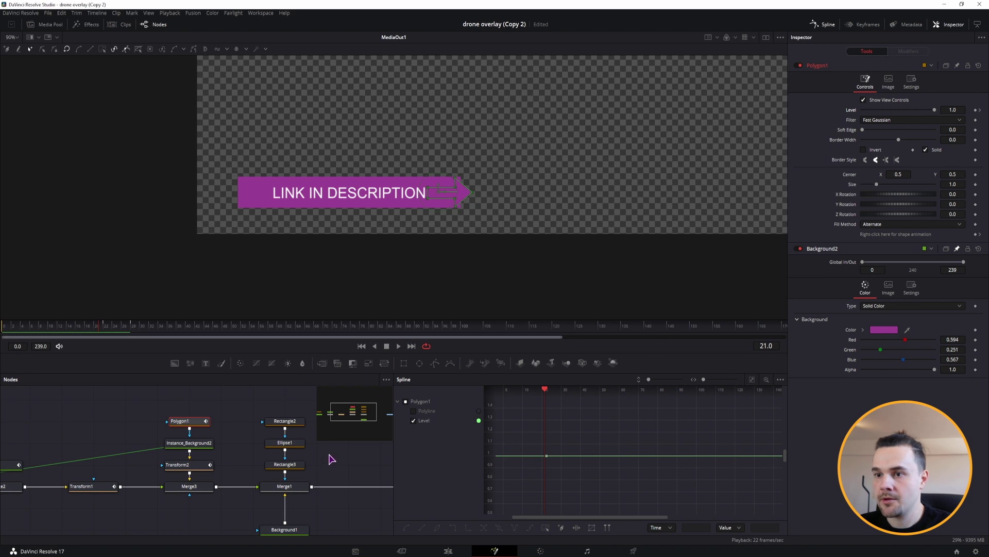
pyautogui.click(294, 406)
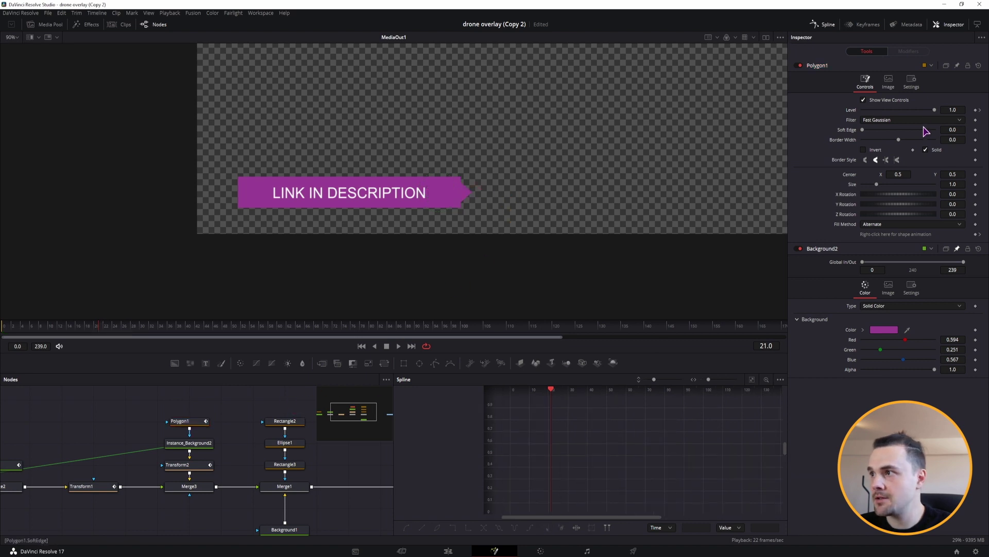
pyautogui.moveTo(936, 112); pyautogui.dragTo(864, 110)
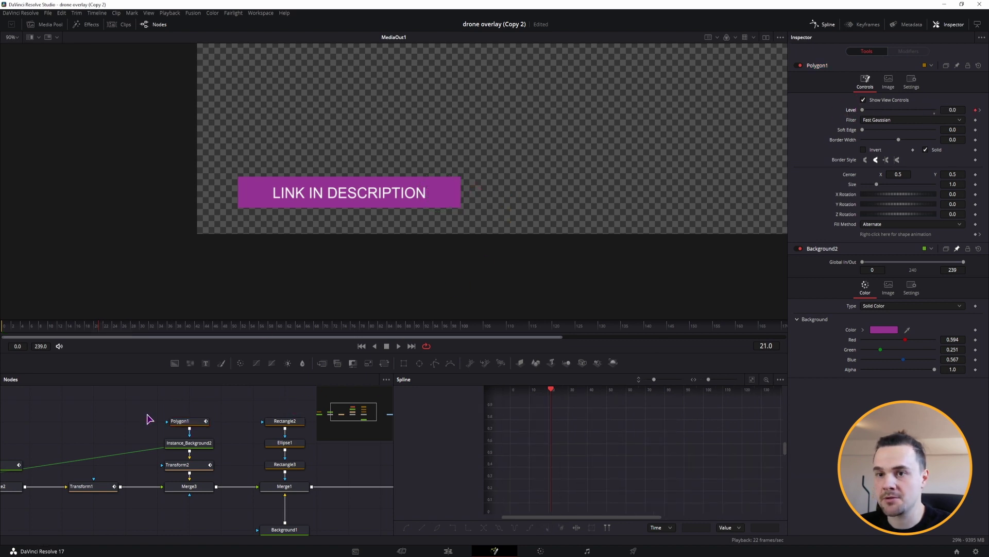
# Step: Key Polygon1's Level to 0 at frame 97 and check the frames around it
pyautogui.moveTo(78, 325); pyautogui.dragTo(444, 342)
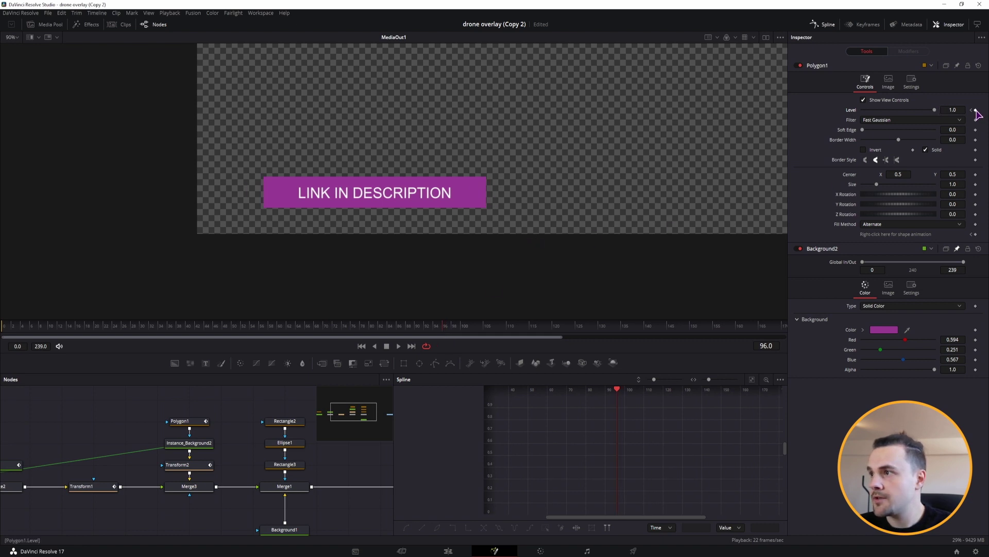
pyautogui.click(452, 332)
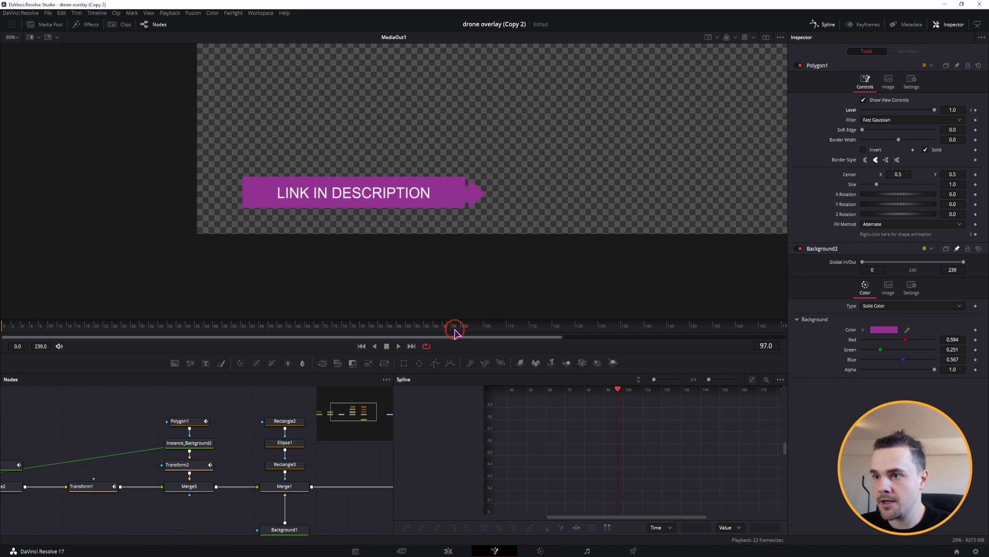
pyautogui.moveTo(935, 110); pyautogui.dragTo(905, 108)
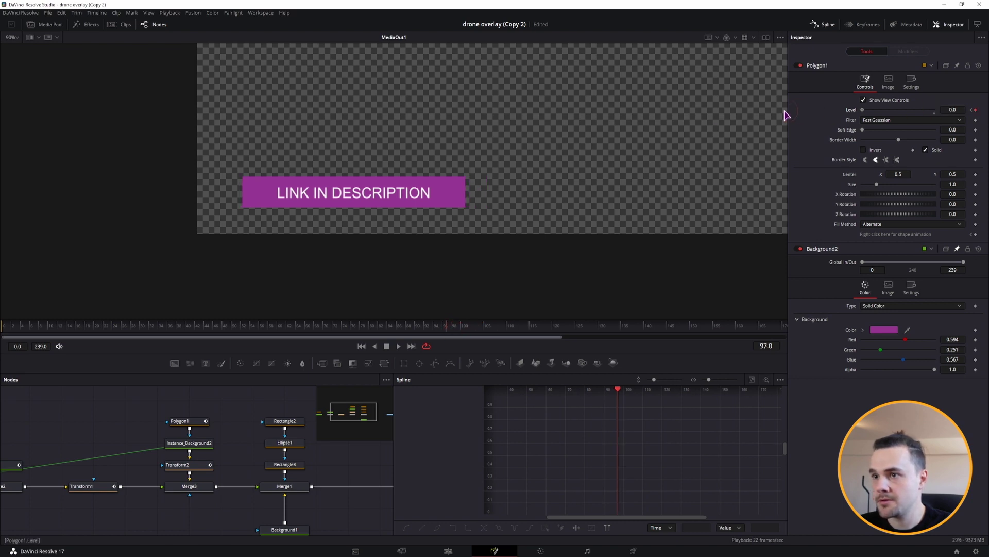
pyautogui.press('Left')
pyautogui.press('Right')
pyautogui.press('Right')
pyautogui.press('Right')
pyautogui.press('Right')
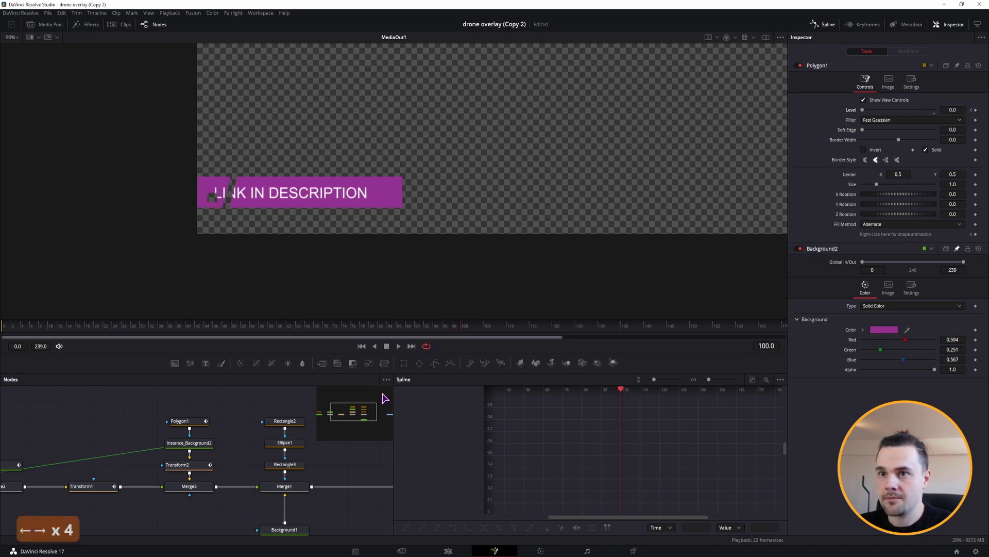
pyautogui.click(88, 487)
# Step: Smooth the keyframes on Transform1's slide curve in the Spline editor
pyautogui.moveTo(101, 471); pyautogui.dragTo(160, 482)
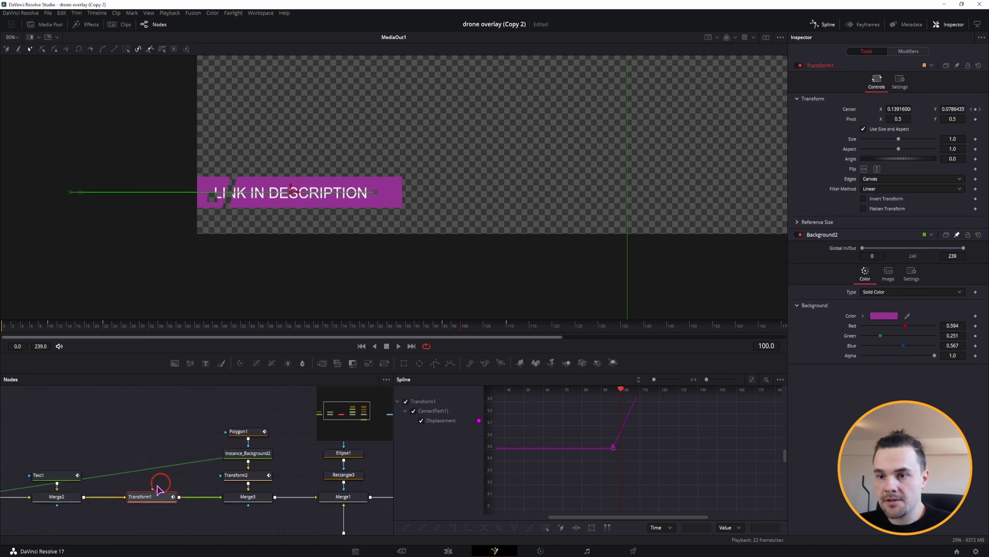
pyautogui.click(750, 382)
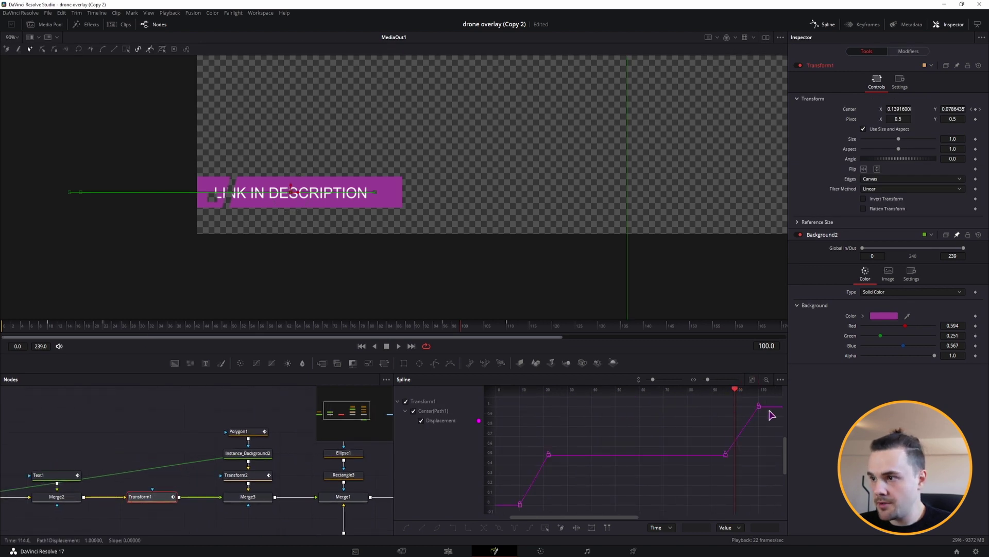
pyautogui.moveTo(773, 395); pyautogui.dragTo(713, 469)
pyautogui.press('s')
pyautogui.moveTo(629, 441); pyautogui.dragTo(510, 518)
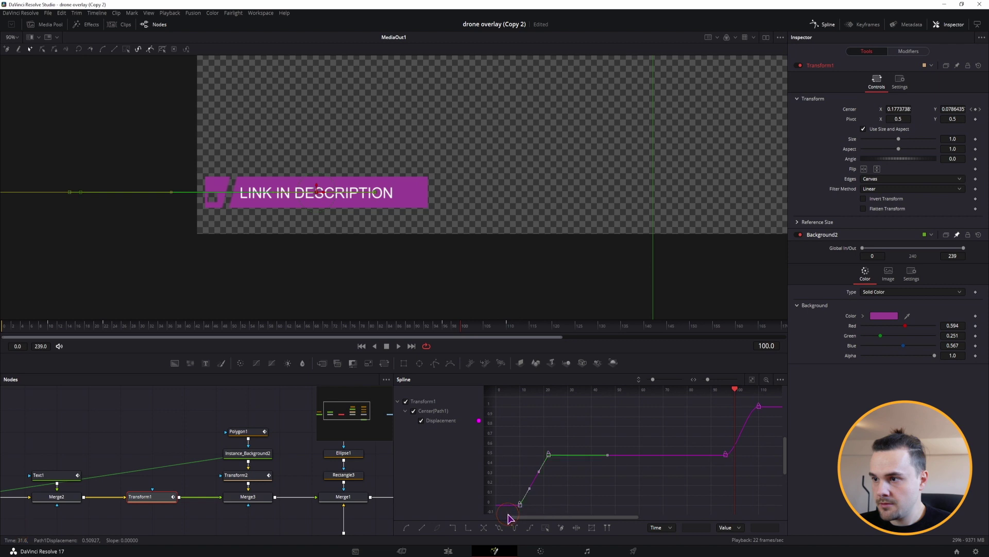
# Step: Show Transform2's Displacement curve and smooth its last two keyframes
pyautogui.click(246, 474)
pyautogui.hscroll(5, 549, 499)
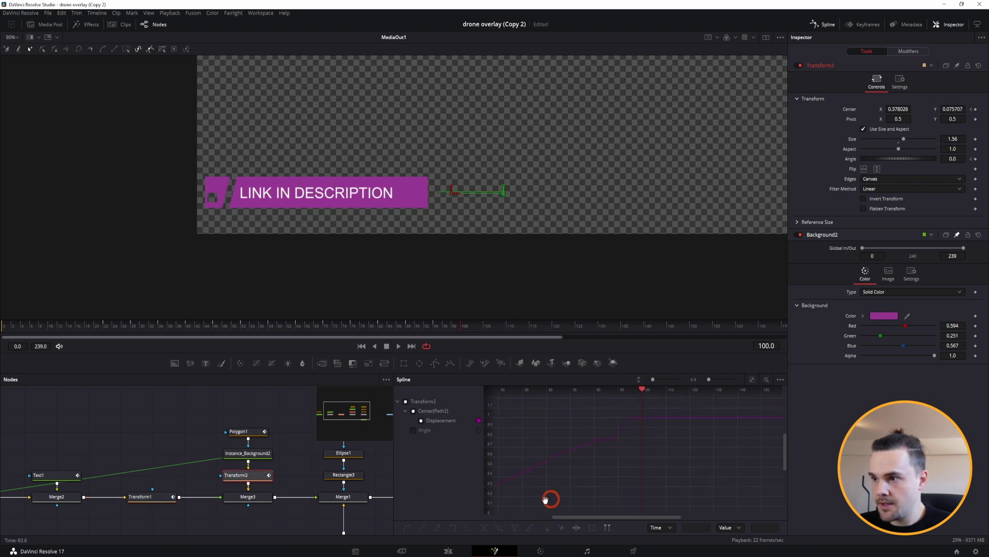
pyautogui.click(569, 423)
pyautogui.moveTo(571, 413); pyautogui.dragTo(518, 464)
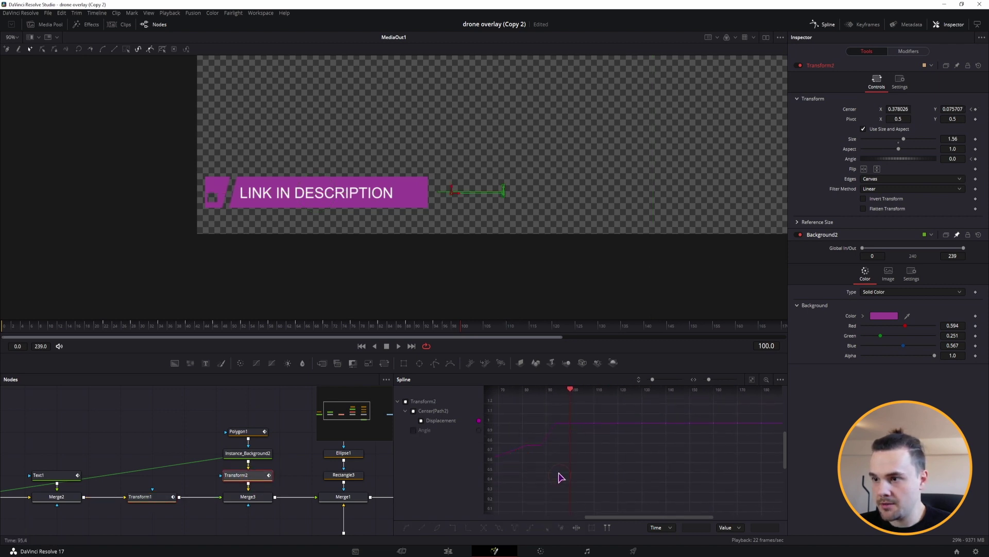
pyautogui.click(422, 420)
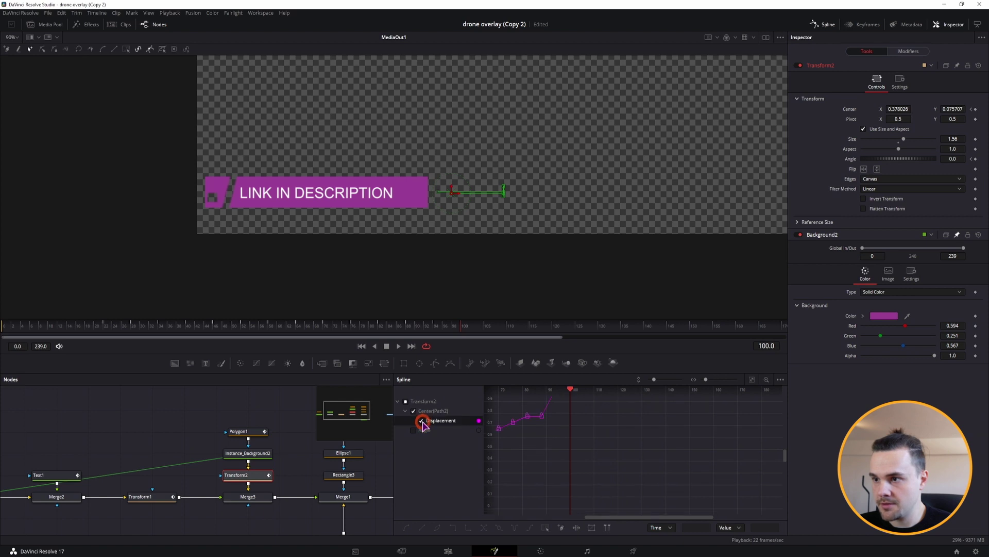
pyautogui.click(625, 498)
pyautogui.moveTo(606, 504); pyautogui.dragTo(555, 439)
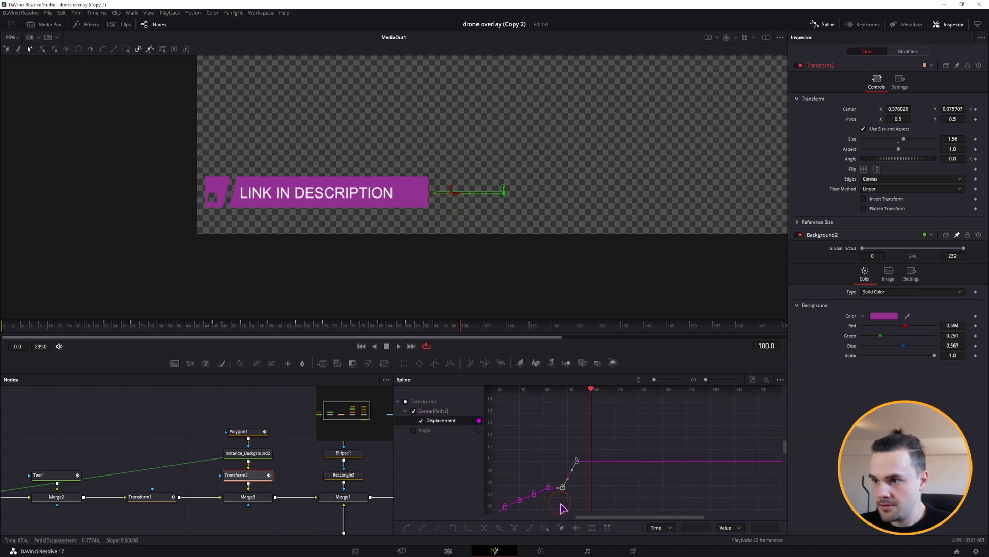
pyautogui.press('s')
pyautogui.moveTo(595, 494); pyautogui.dragTo(656, 438)
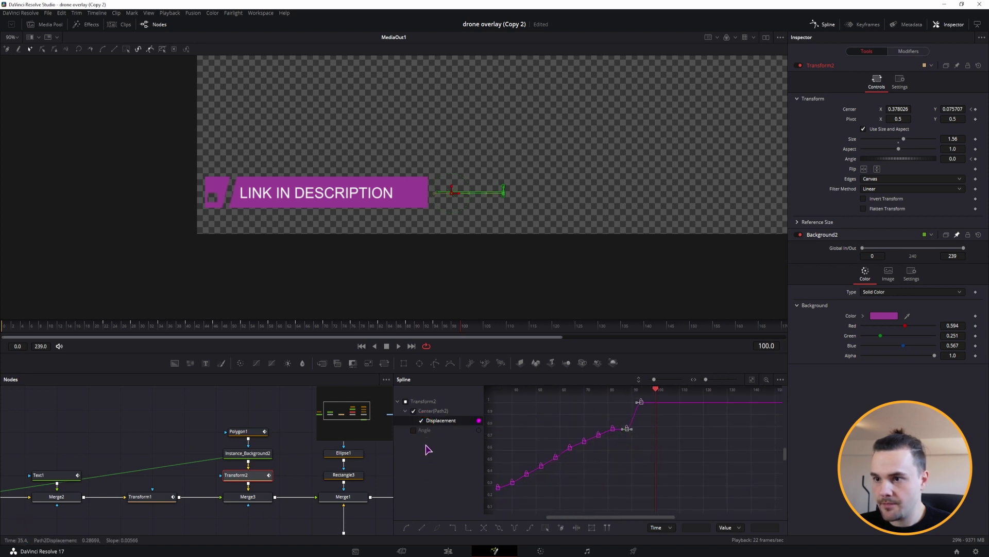
# Step: Switch to Transform2's Angle curve, select its keyframes, then close the curve editor
pyautogui.click(421, 420)
pyautogui.click(413, 429)
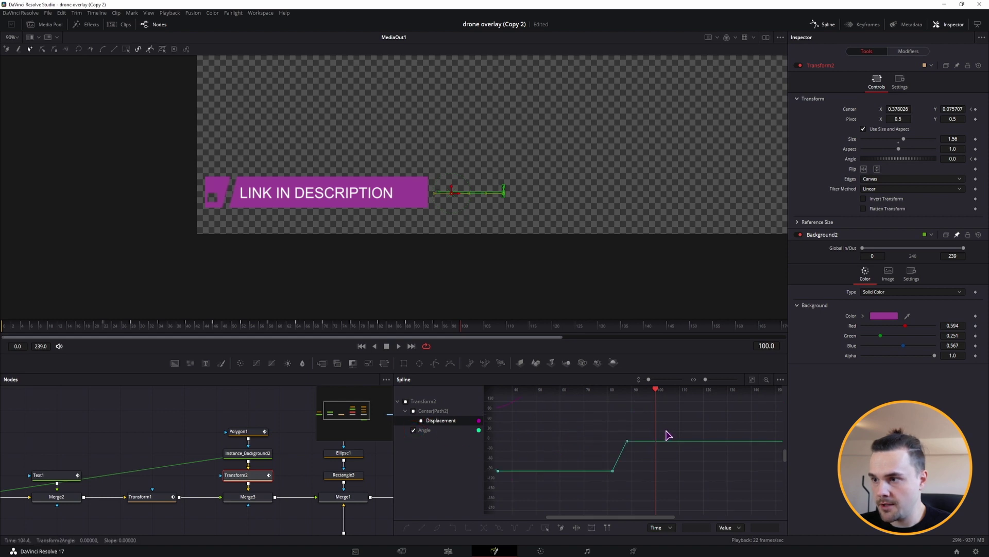
pyautogui.click(596, 488)
pyautogui.click(579, 490)
pyautogui.keyDown('ctrl'); pyautogui.click(702, 490); pyautogui.keyUp('ctrl')
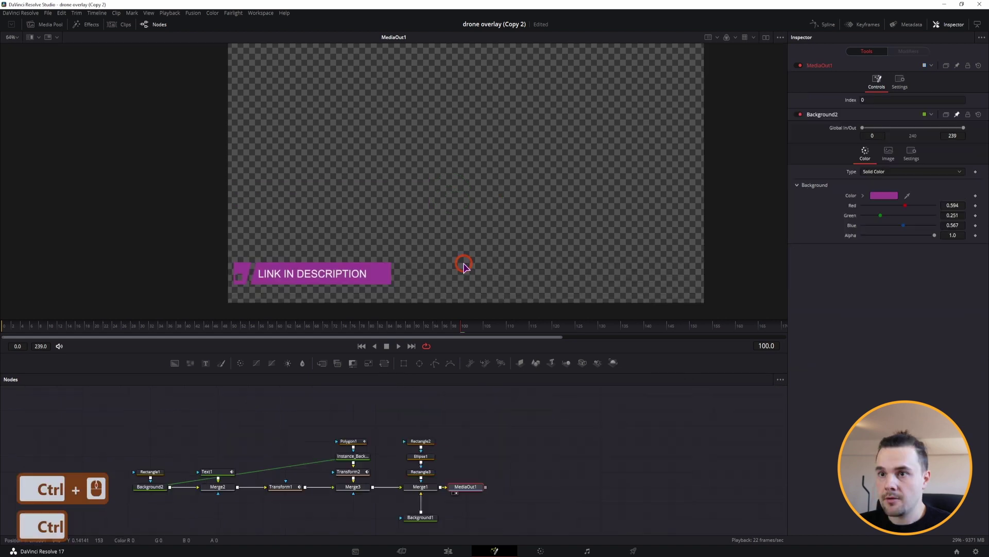
pyautogui.click(15, 327)
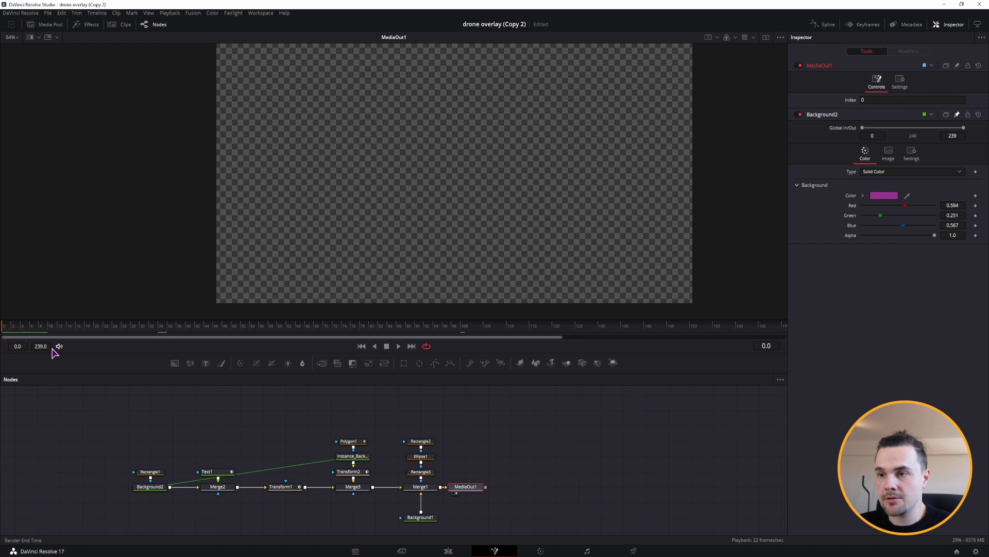
# Step: Play the banner animation from frame 0, stop it, and select every node with Ctrl+A
pyautogui.click(579, 459)
pyautogui.press('space')
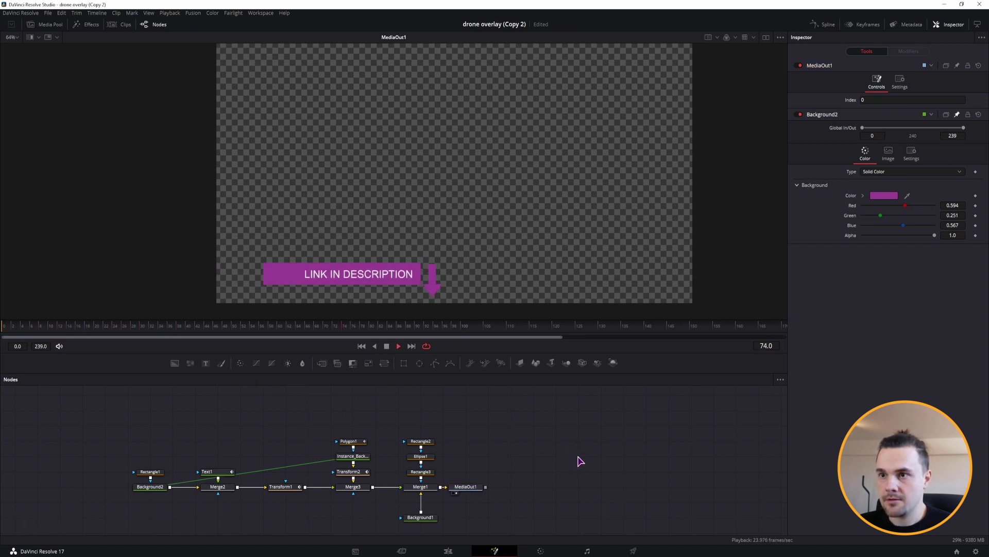
pyautogui.press('space')
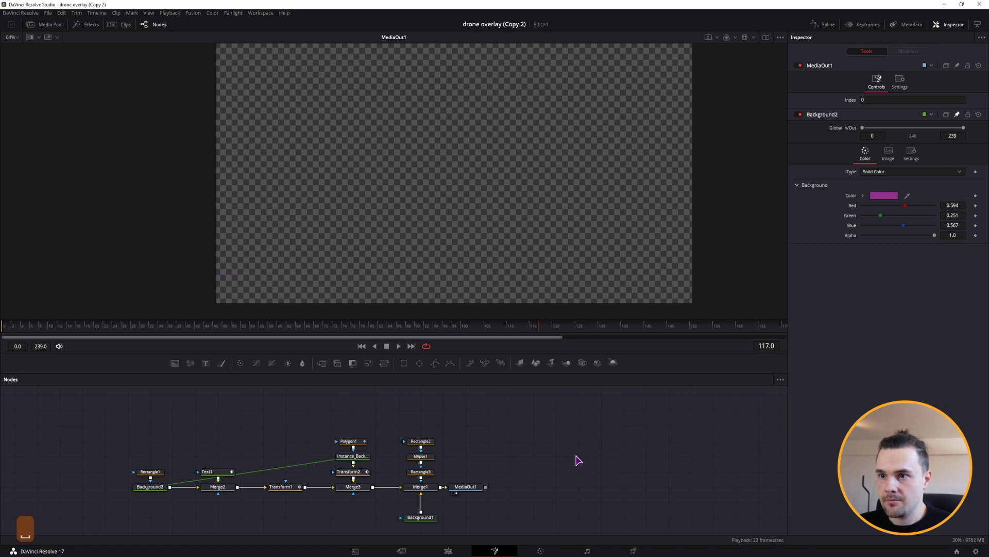
pyautogui.hotkey('ctrl', 'a')
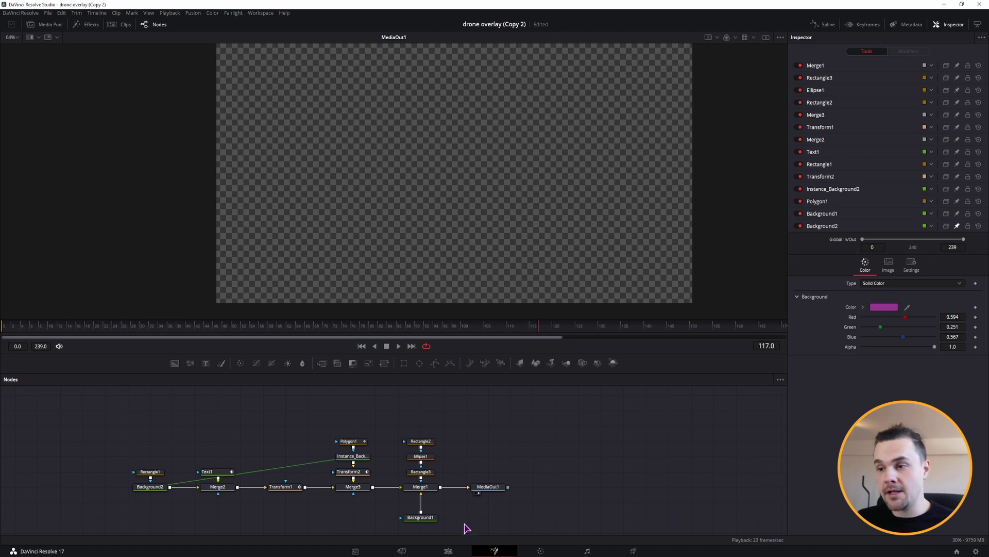
# Step: Marquee-select all nodes, then clear the selection and scrub to where the banner is visible
pyautogui.moveTo(463, 528); pyautogui.dragTo(113, 425)
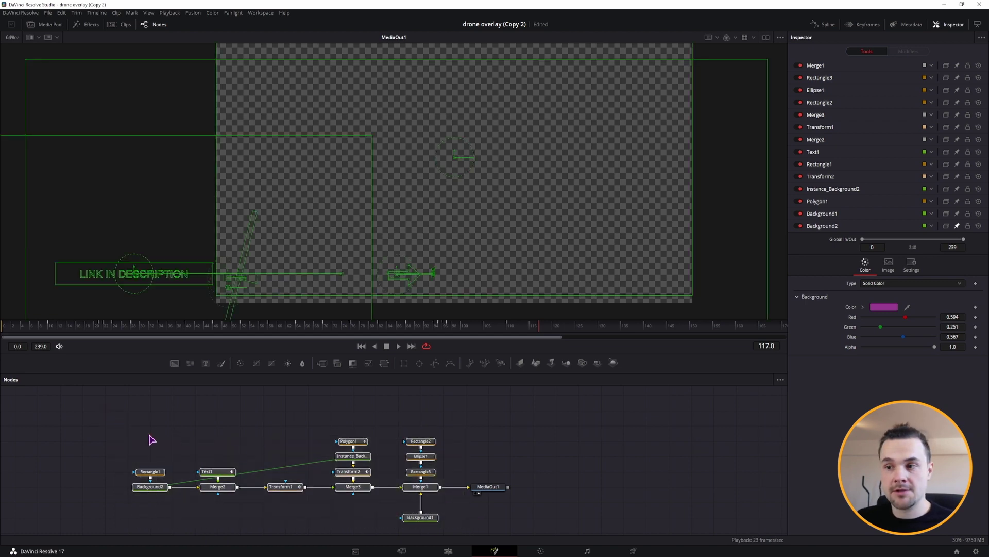
pyautogui.rightClick(430, 487)
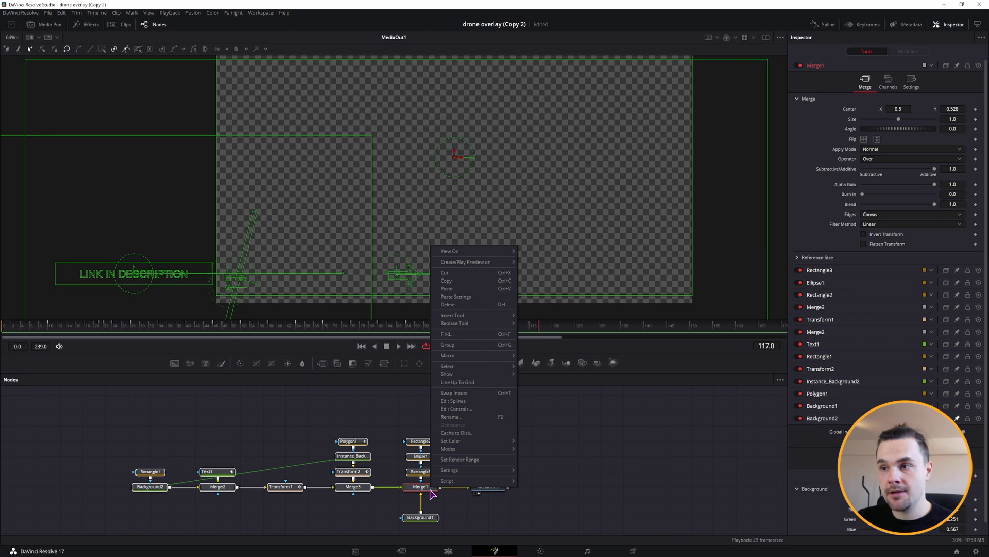
pyautogui.click(674, 478)
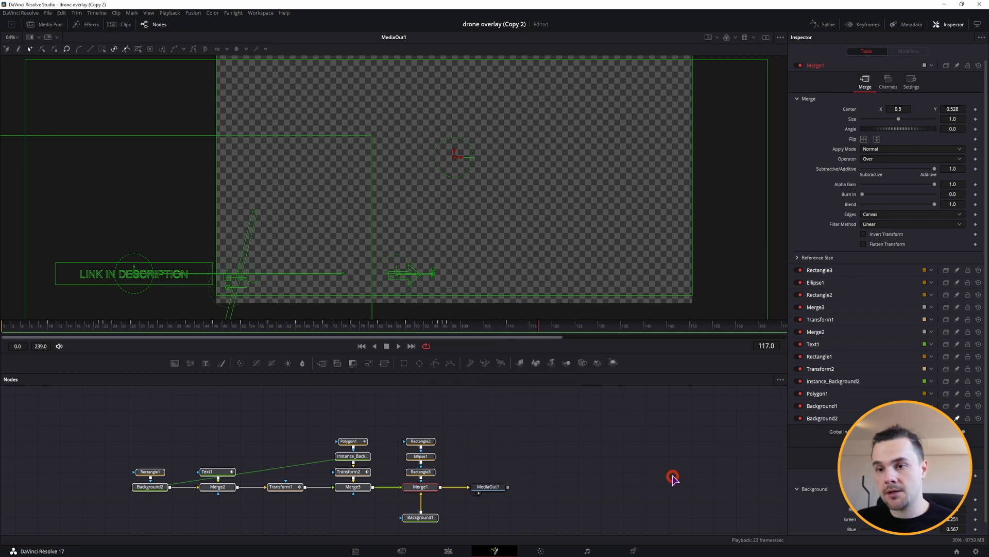
pyautogui.click(623, 483)
pyautogui.moveTo(255, 325); pyautogui.dragTo(273, 330)
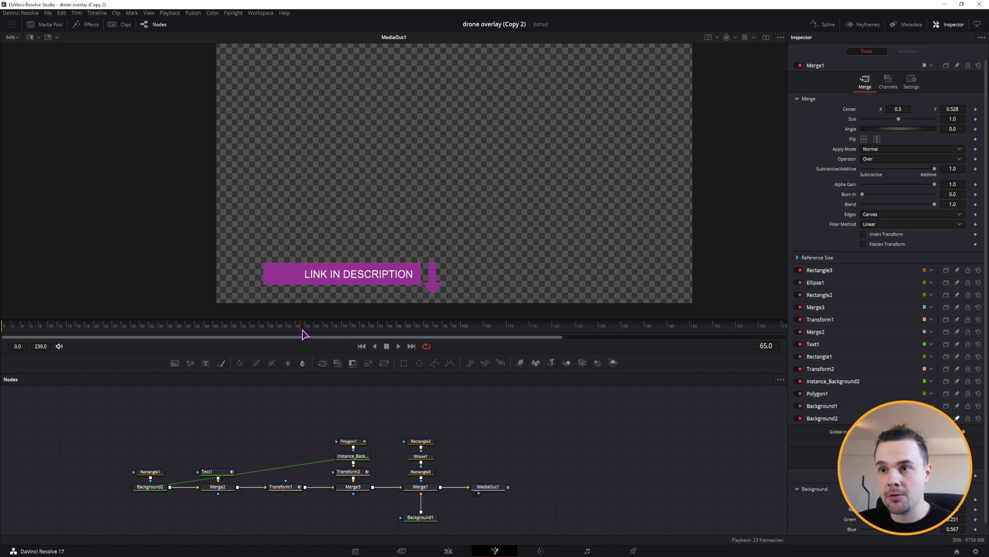
# Step: Select Background2, Text1, Rectangle1 and the remaining nodes, then create a macro from Merge1's menu
pyautogui.click(154, 489)
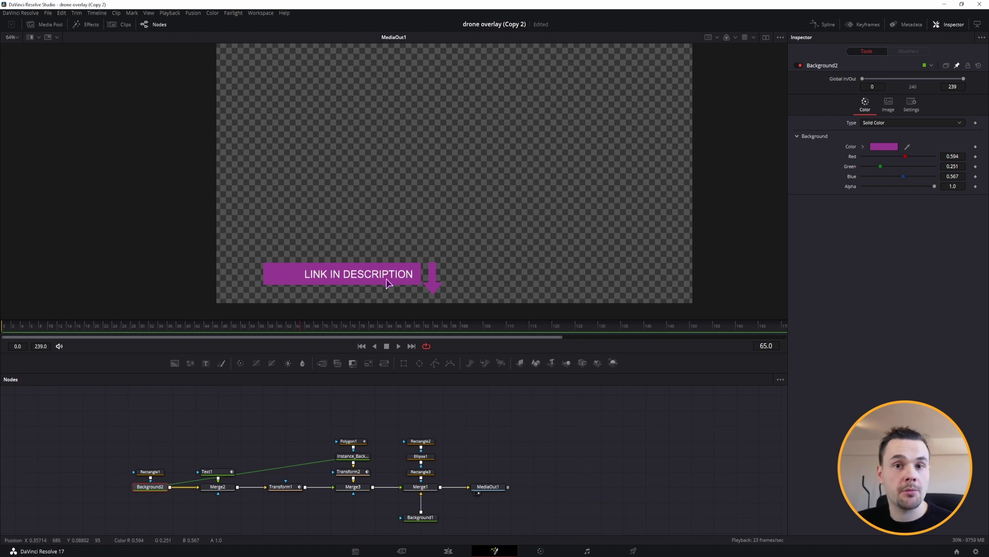
pyautogui.keyDown('ctrl'); pyautogui.click(217, 477); pyautogui.keyUp('ctrl')
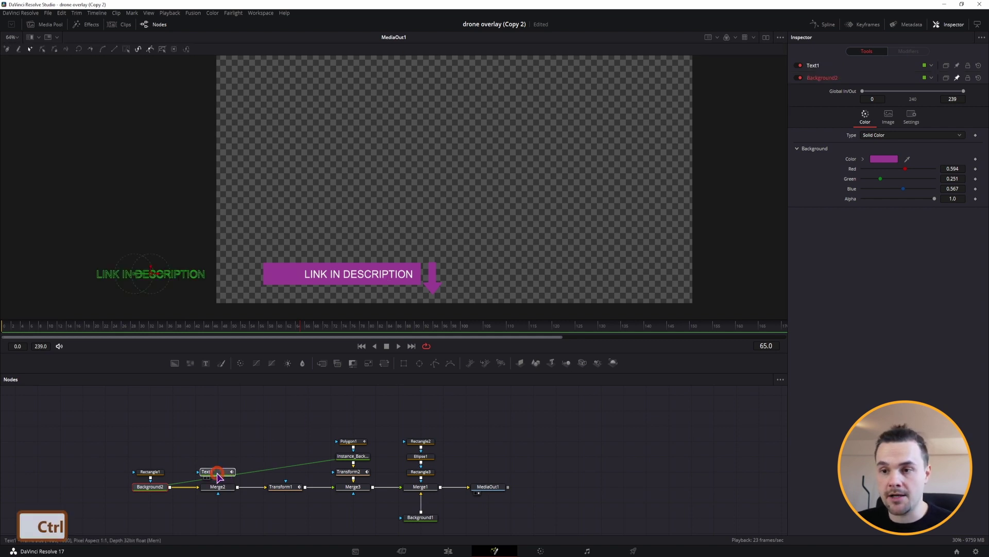
pyautogui.keyDown('ctrl'); pyautogui.click(150, 471); pyautogui.keyUp('ctrl')
pyautogui.moveTo(208, 501); pyautogui.dragTo(375, 487)
pyautogui.moveTo(339, 419); pyautogui.dragTo(436, 480)
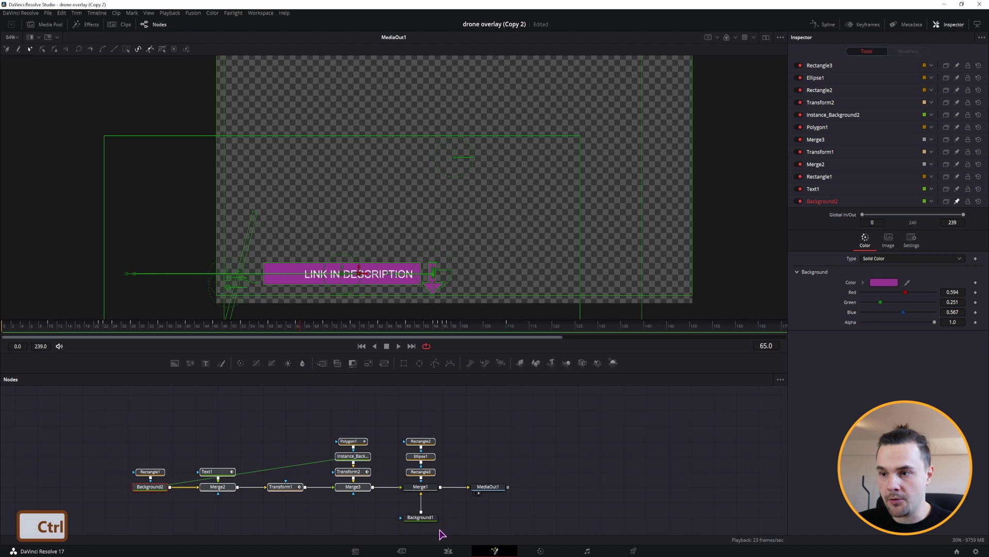
pyautogui.moveTo(443, 535); pyautogui.dragTo(404, 475)
pyautogui.rightClick(428, 489)
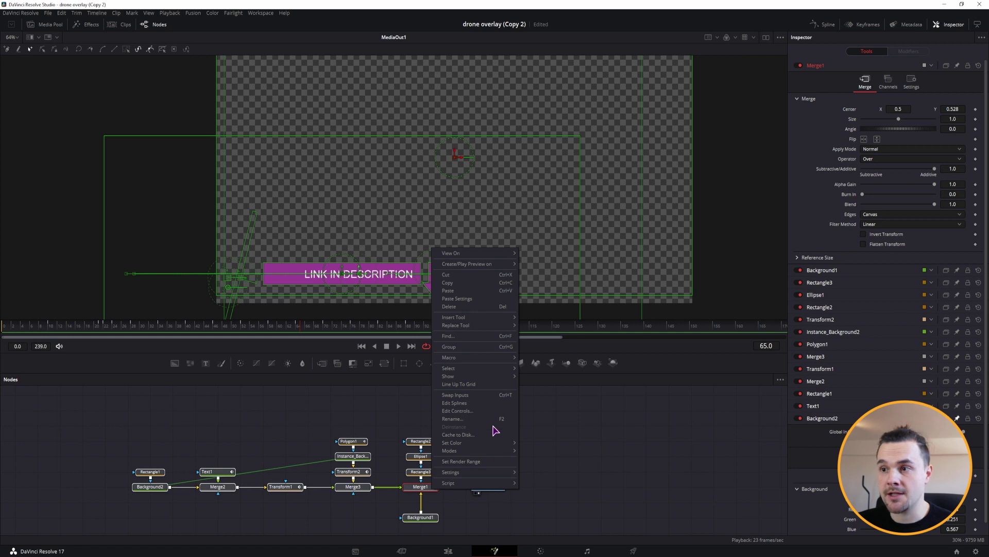
pyautogui.moveTo(493, 365)
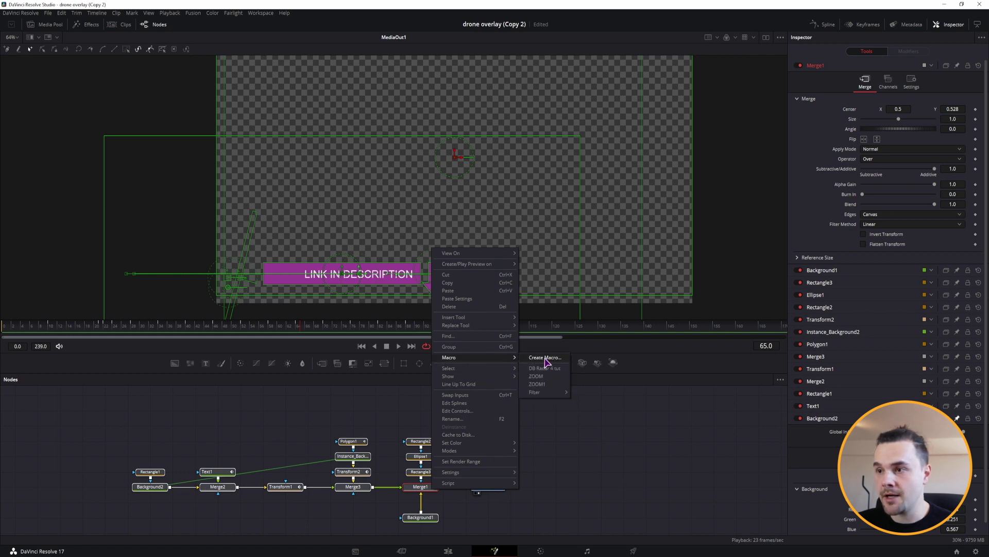
pyautogui.click(534, 357)
# Step: Expose Background2's fill Type and its top-left and top-right RGBA colour channels
pyautogui.click(467, 236)
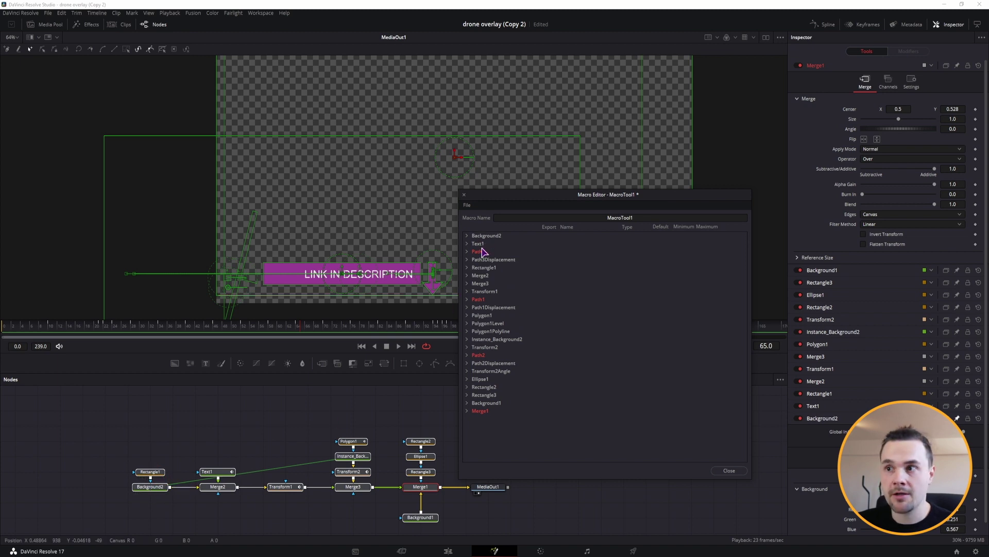
pyautogui.click(468, 236)
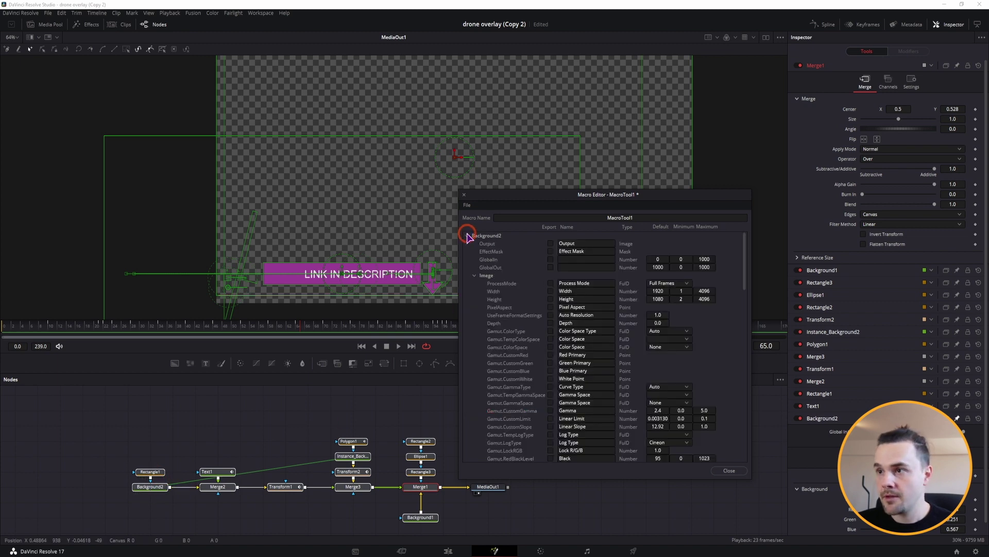
pyautogui.click(475, 276)
pyautogui.click(550, 292)
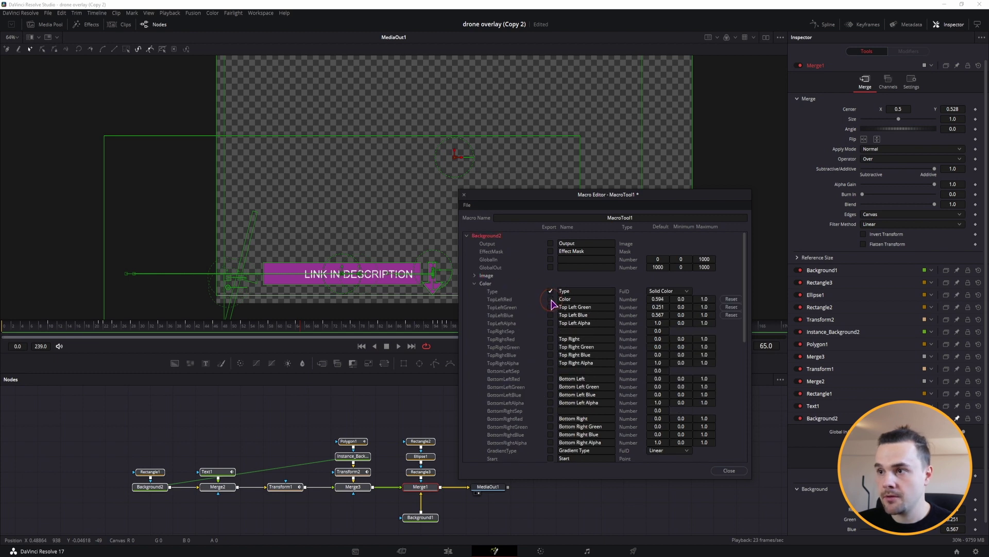
pyautogui.click(550, 299)
pyautogui.click(551, 307)
pyautogui.click(551, 314)
pyautogui.click(551, 323)
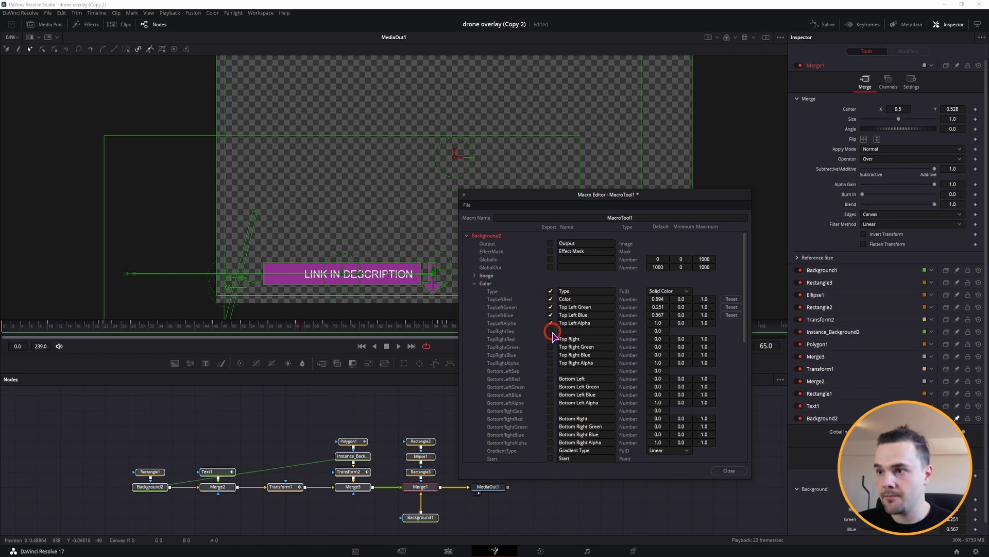
pyautogui.click(551, 339)
pyautogui.click(550, 346)
pyautogui.click(551, 355)
pyautogui.click(551, 363)
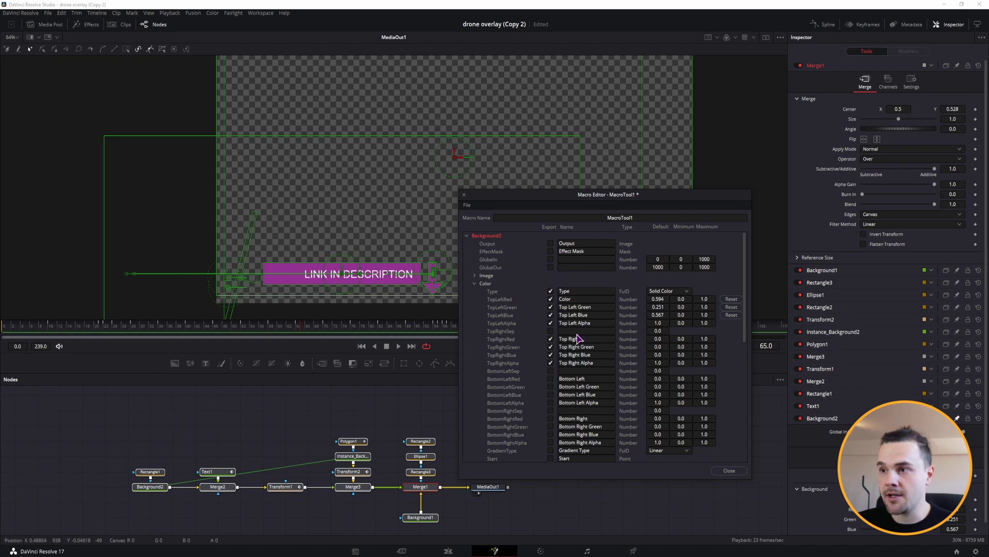
# Step: Expose Background2's bottom corner colour channels and gradient type, start, end and colours
pyautogui.scroll(-2, 559, 340)
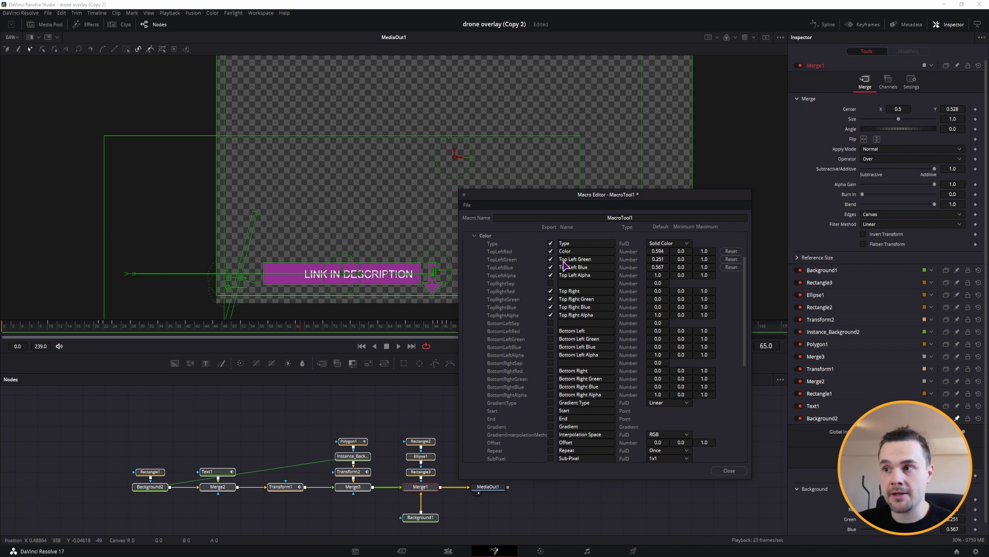
pyautogui.click(551, 331)
pyautogui.click(551, 339)
pyautogui.click(550, 347)
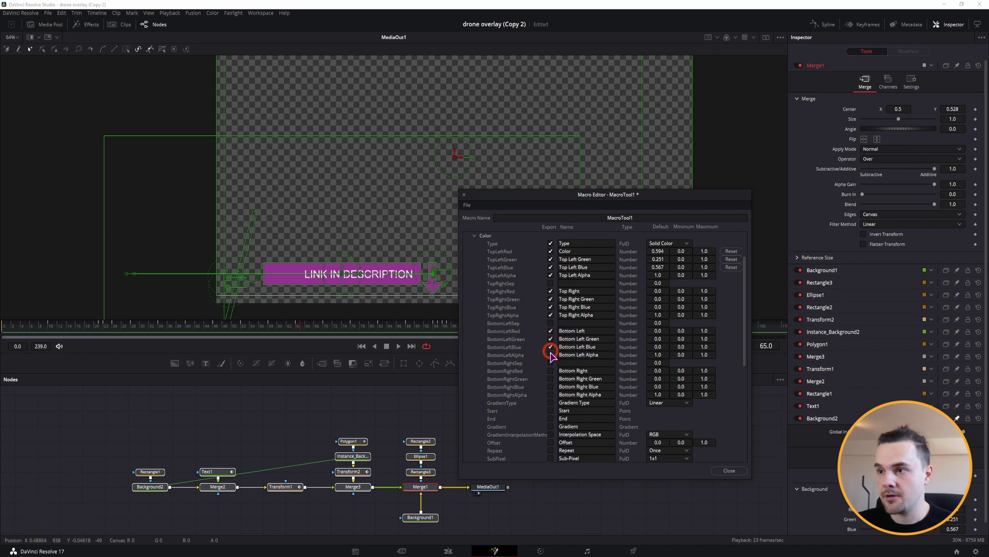
pyautogui.click(550, 354)
pyautogui.click(550, 363)
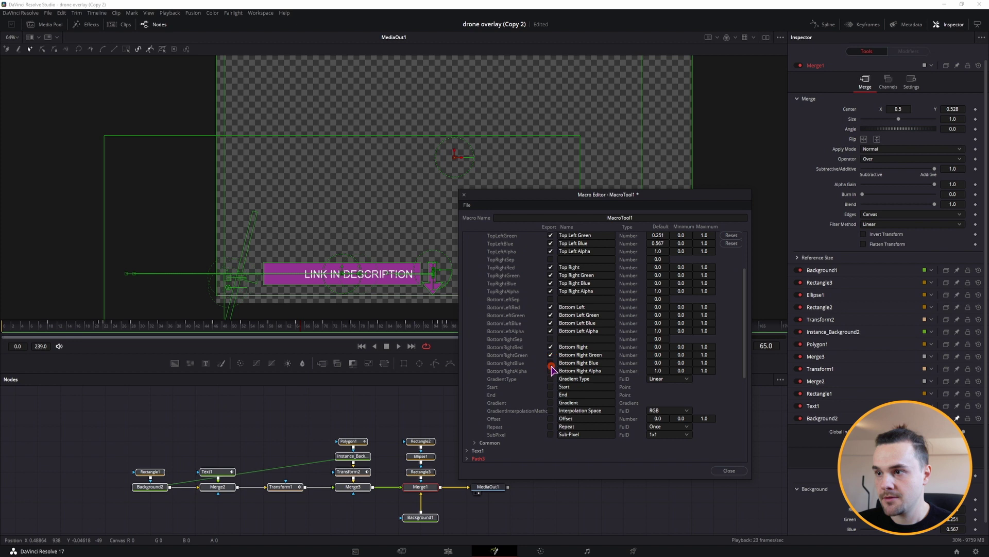
pyautogui.click(551, 370)
pyautogui.click(551, 379)
pyautogui.click(551, 386)
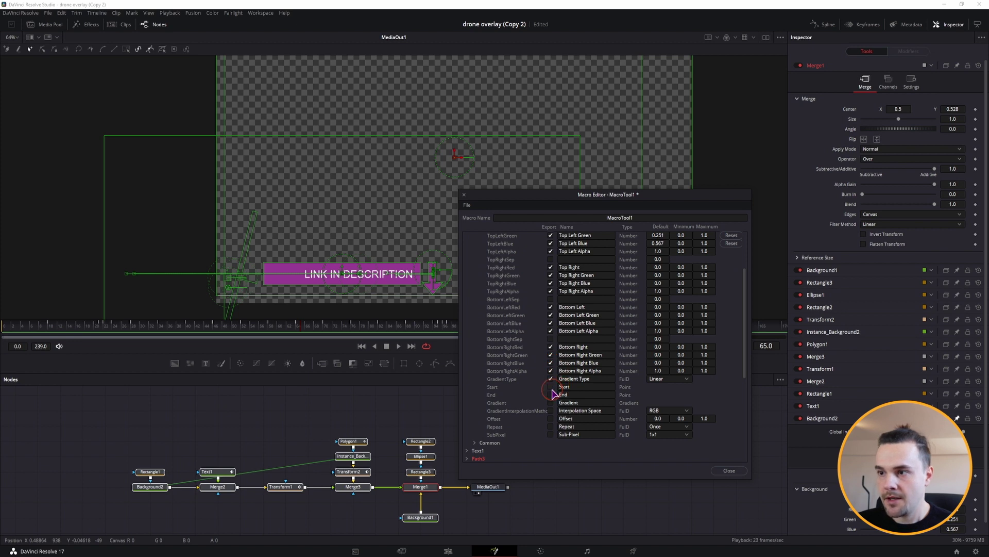
pyautogui.click(550, 394)
pyautogui.click(550, 403)
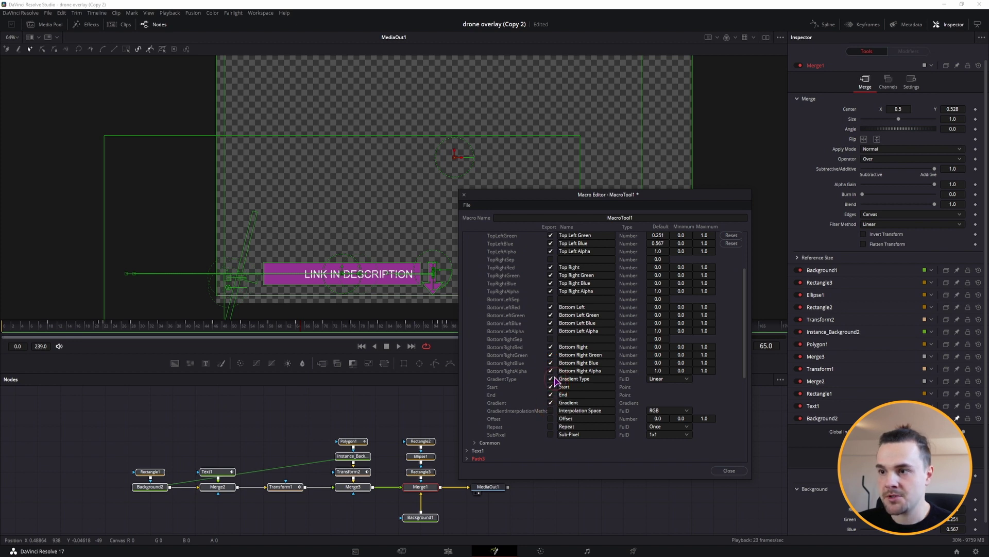
pyautogui.scroll(4, 547, 387)
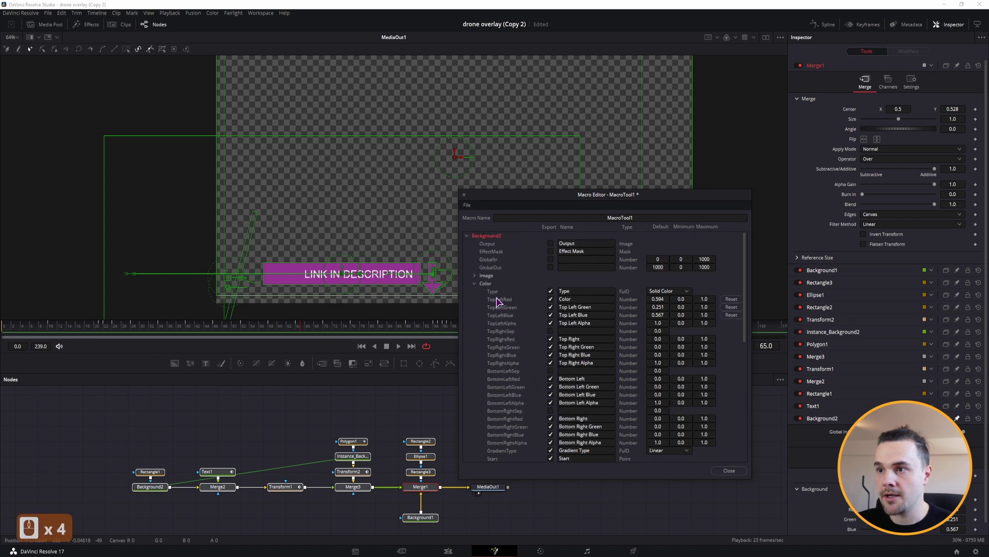
pyautogui.click(467, 236)
# Step: Expose Text1's Font, Style, RGBA colour channels and Size as macro inputs
pyautogui.click(467, 243)
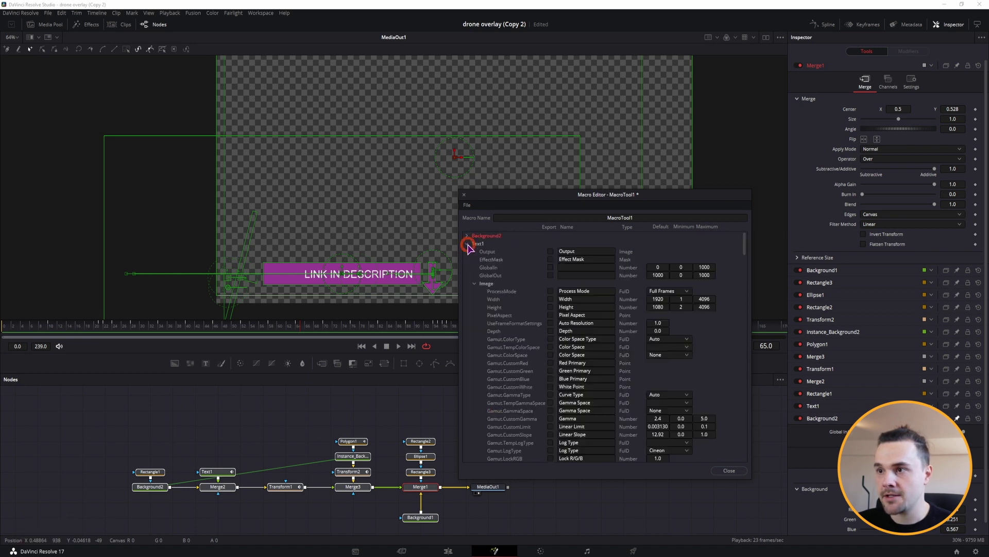
pyautogui.click(474, 283)
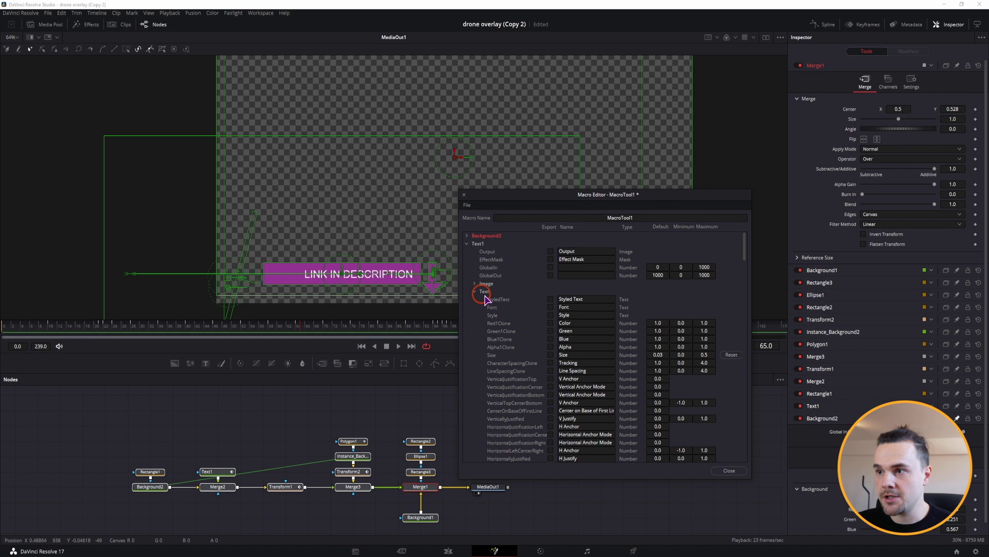
pyautogui.click(551, 307)
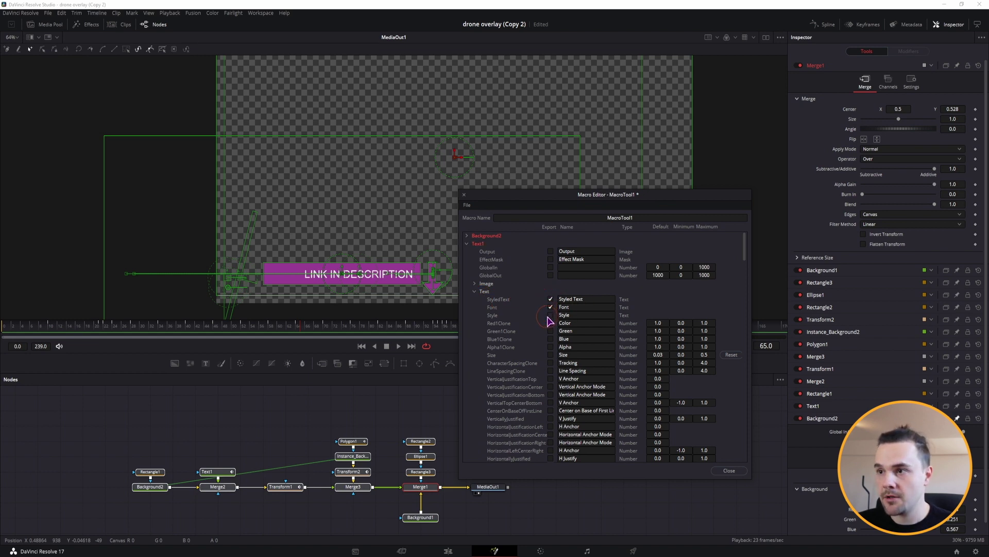
pyautogui.click(550, 315)
pyautogui.click(550, 323)
pyautogui.click(550, 330)
pyautogui.click(551, 339)
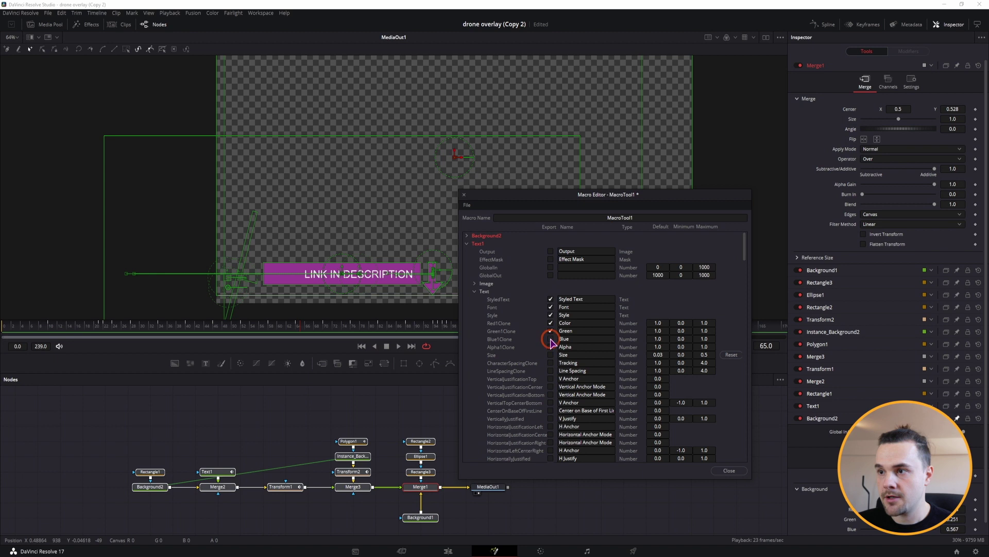
pyautogui.click(550, 347)
pyautogui.click(550, 354)
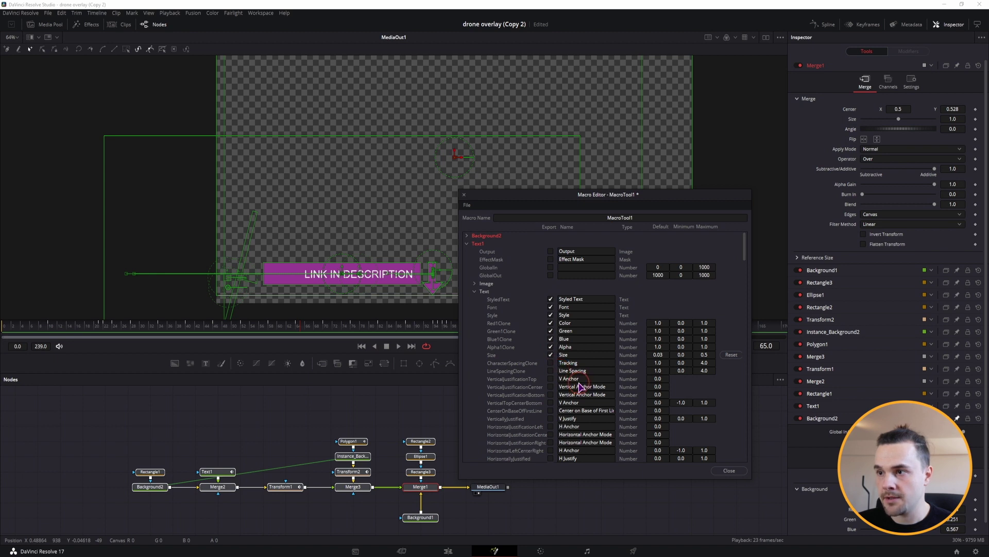
# Step: Expose Text1's layout Center position, then collapse the Text1 input list
pyautogui.scroll(-2, 582, 384)
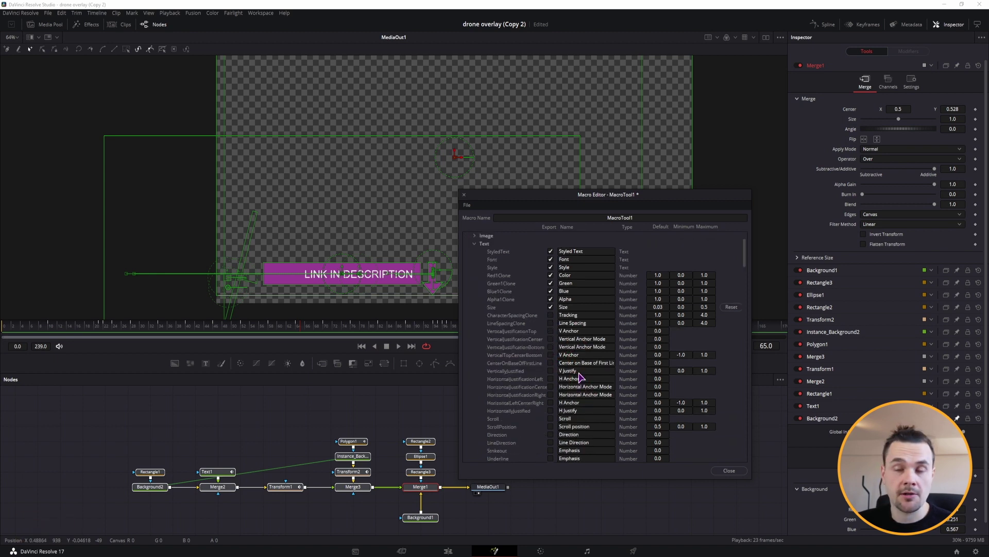
pyautogui.scroll(-2, 581, 377)
pyautogui.scroll(-3, 575, 322)
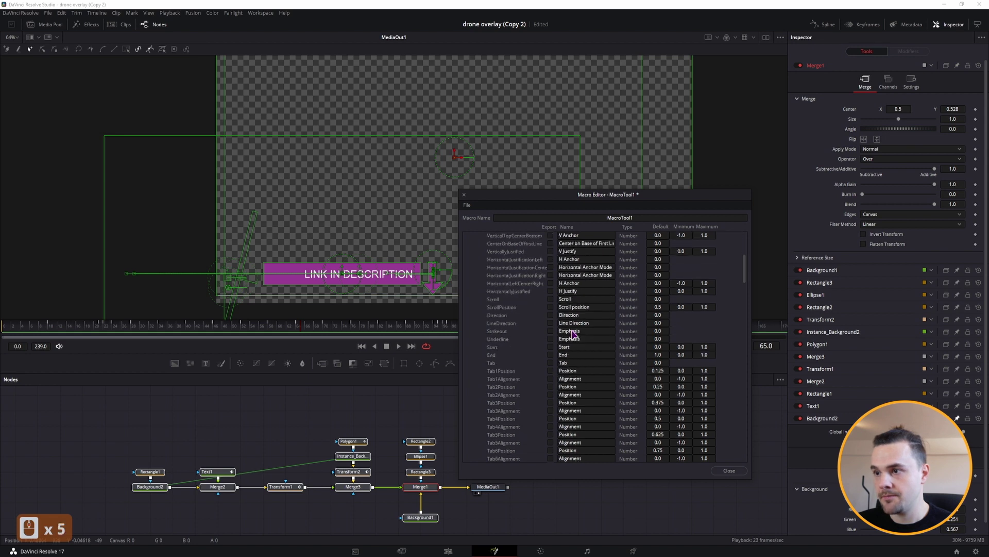
pyautogui.scroll(-5, 578, 366)
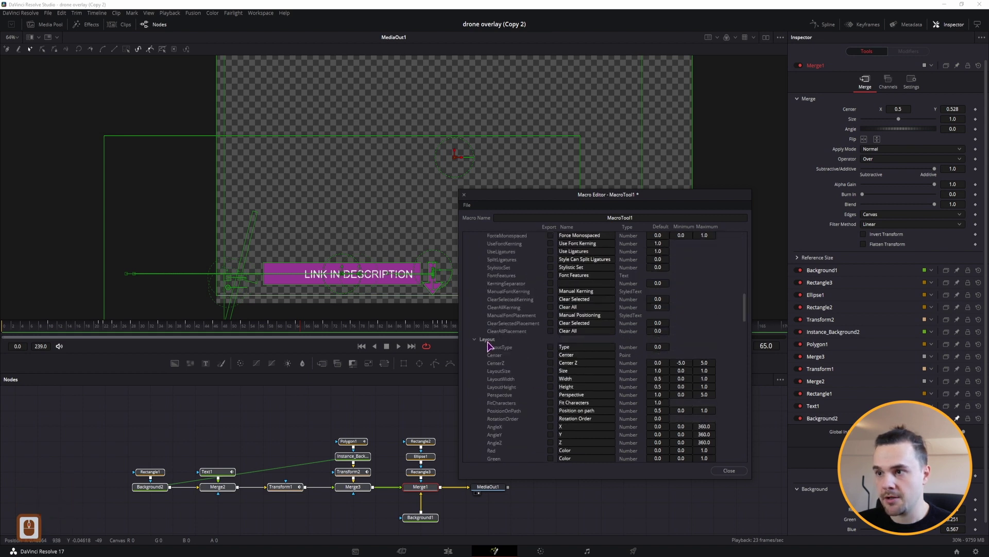
pyautogui.click(550, 355)
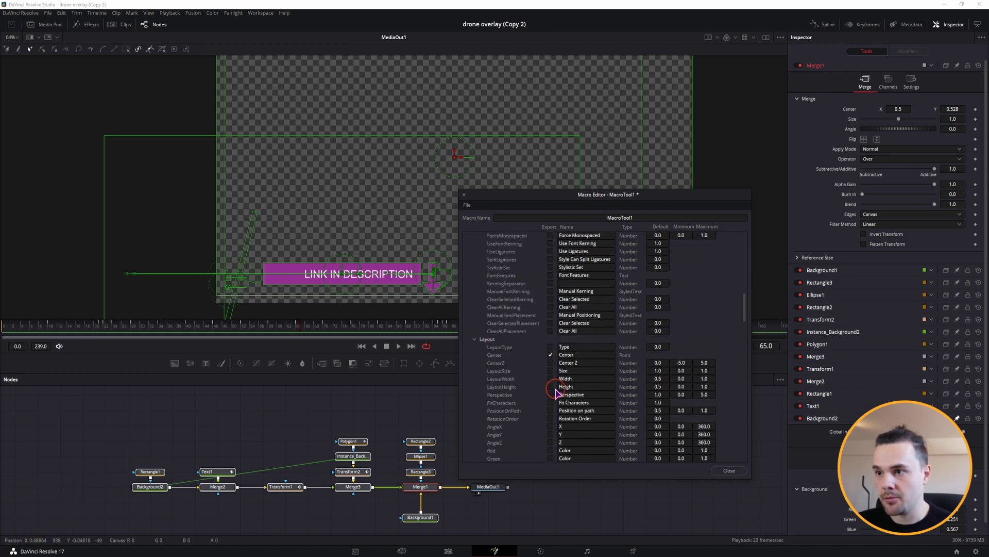
pyautogui.scroll(4, 558, 417)
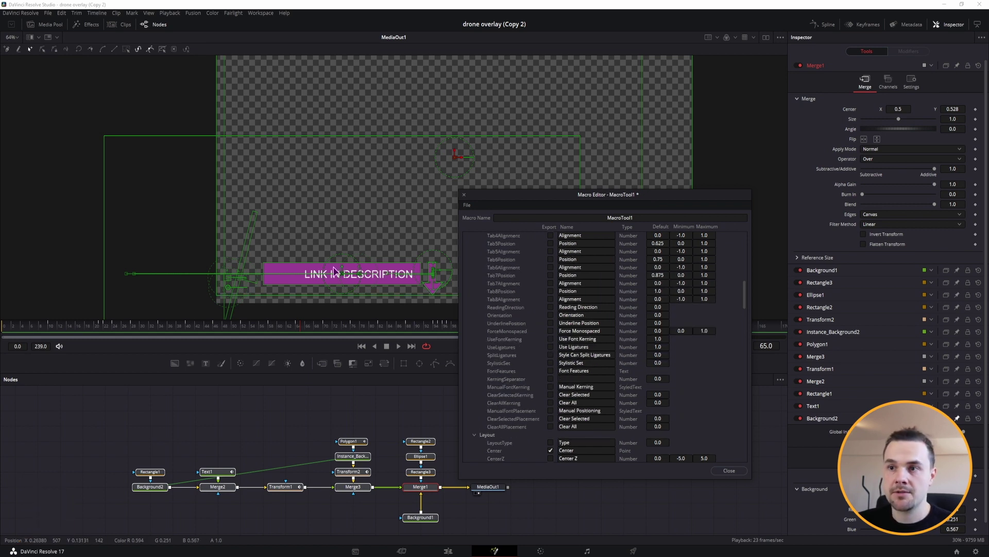
pyautogui.scroll(5, 612, 411)
pyautogui.scroll(9, 608, 409)
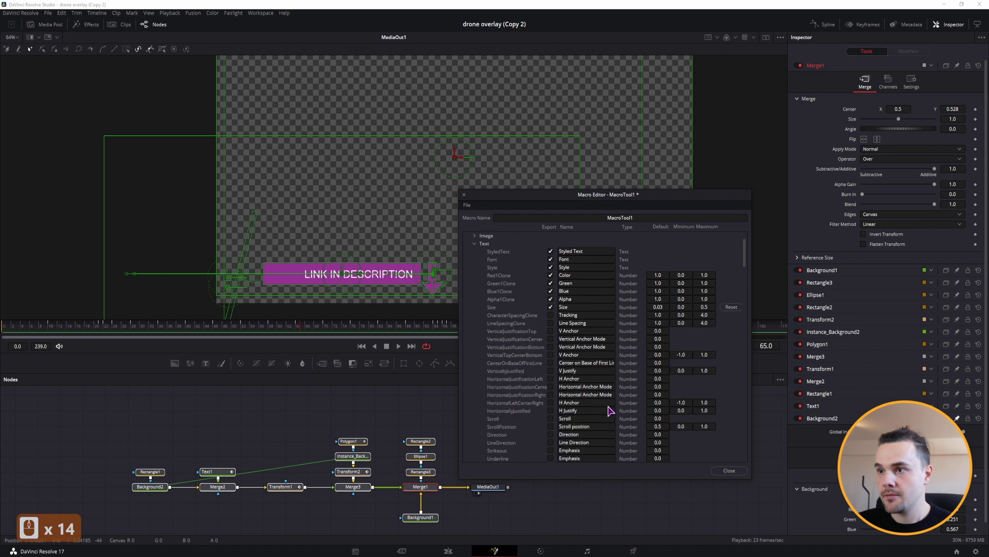
pyautogui.click(569, 280)
pyautogui.click(467, 205)
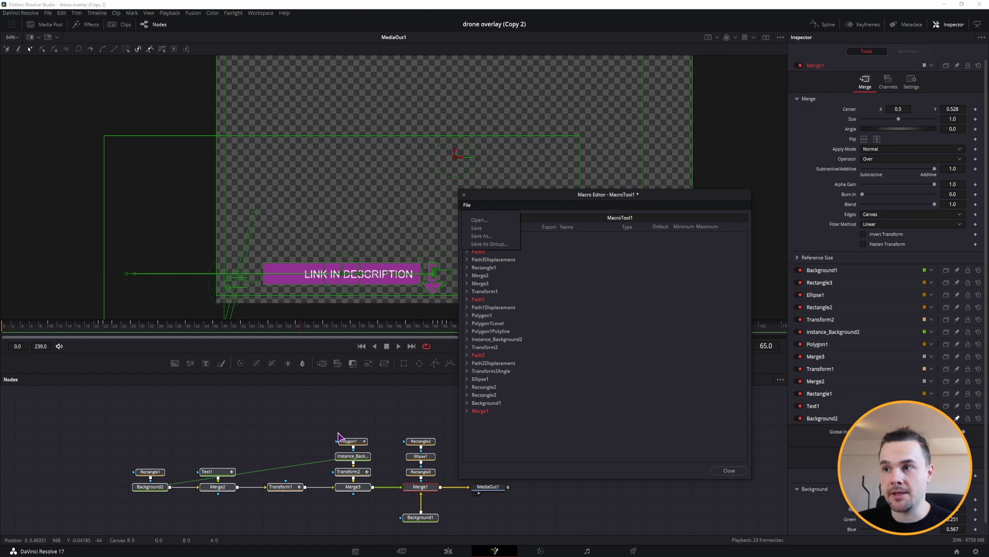
# Step: Save the macro as a group setting, browsing to the Fusion Templates\Edit\Titles folder
pyautogui.click(499, 243)
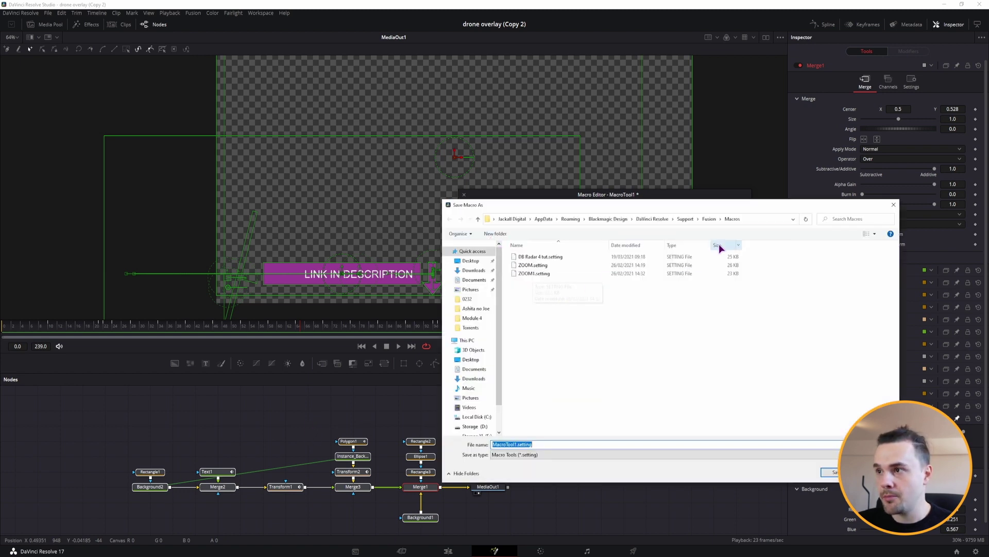
pyautogui.click(711, 220)
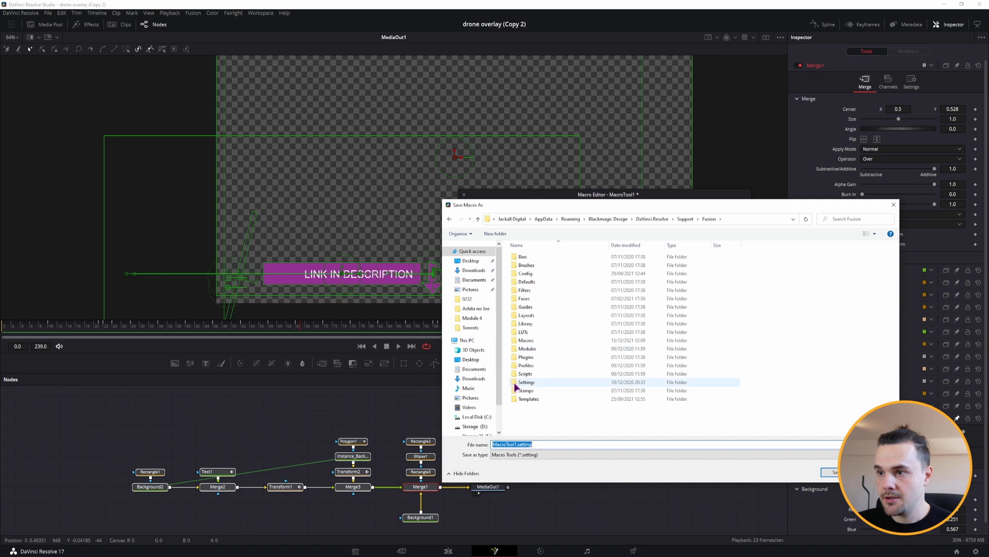
pyautogui.click(524, 401)
pyautogui.doubleClick(524, 401)
pyautogui.doubleClick(525, 257)
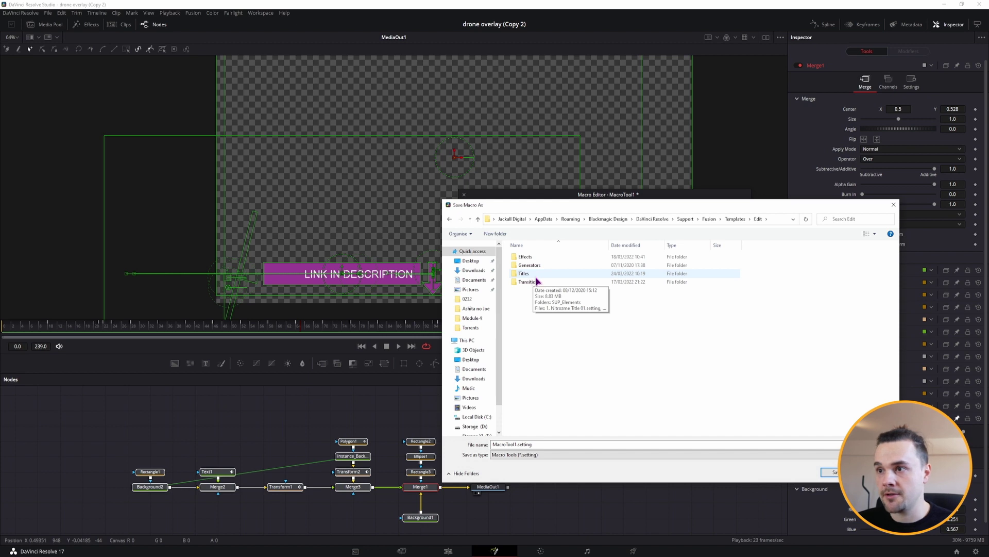
pyautogui.doubleClick(531, 273)
# Step: Name the file LinkDescTutorial, save it, and close the macro editor
pyautogui.doubleClick(515, 443)
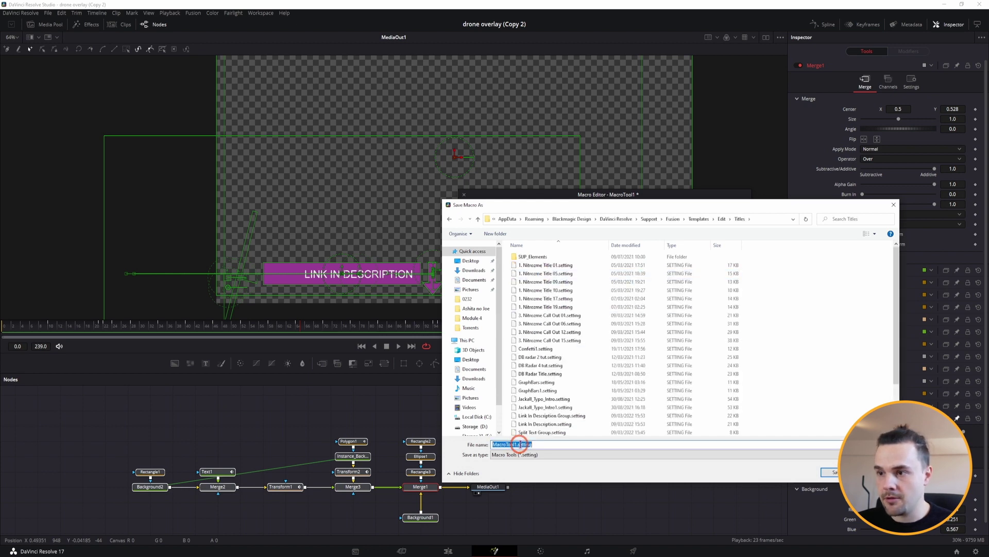
pyautogui.write('LinkDescTutorial')
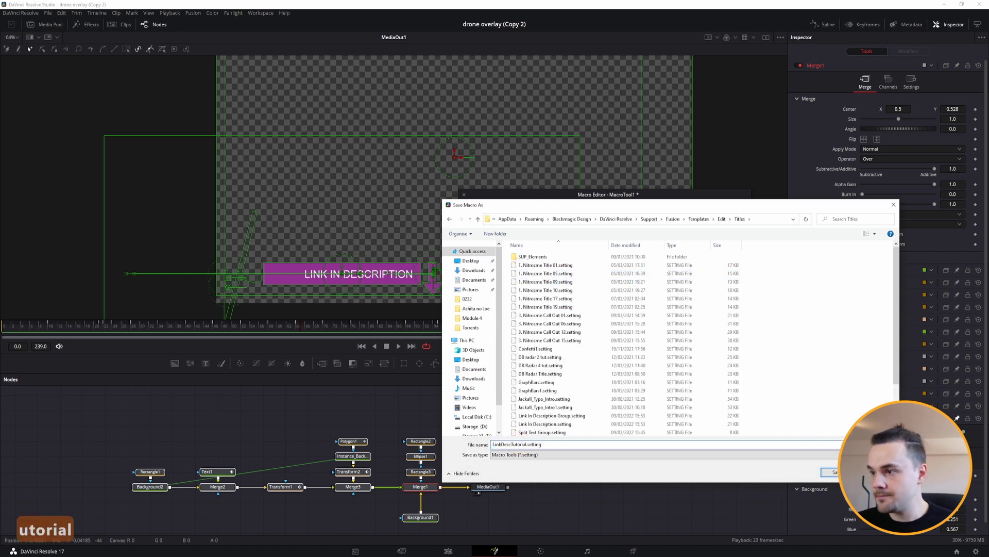
pyautogui.click(831, 472)
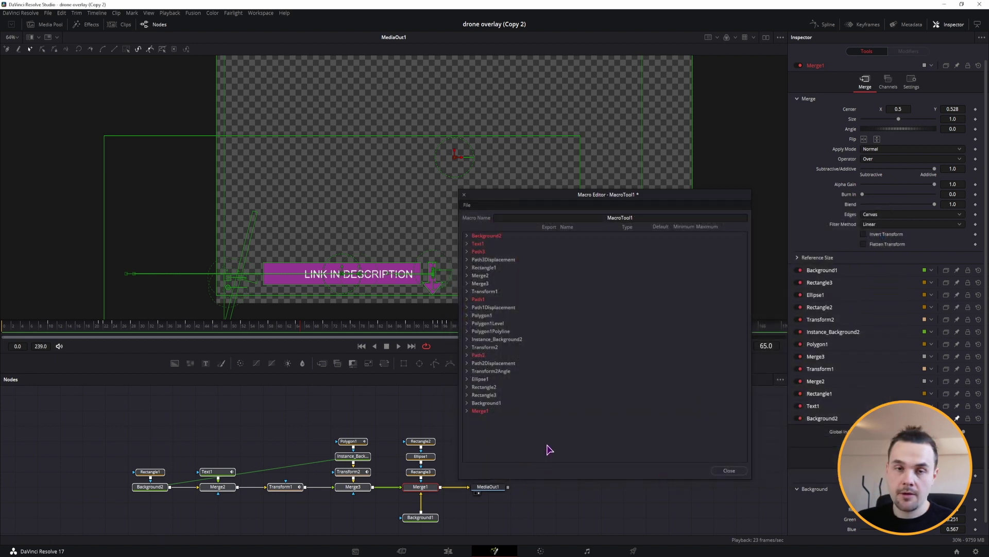
pyautogui.click(730, 470)
# Step: Find the LinkDescTutorial title in the effects library and place it on track V3
pyautogui.click(448, 551)
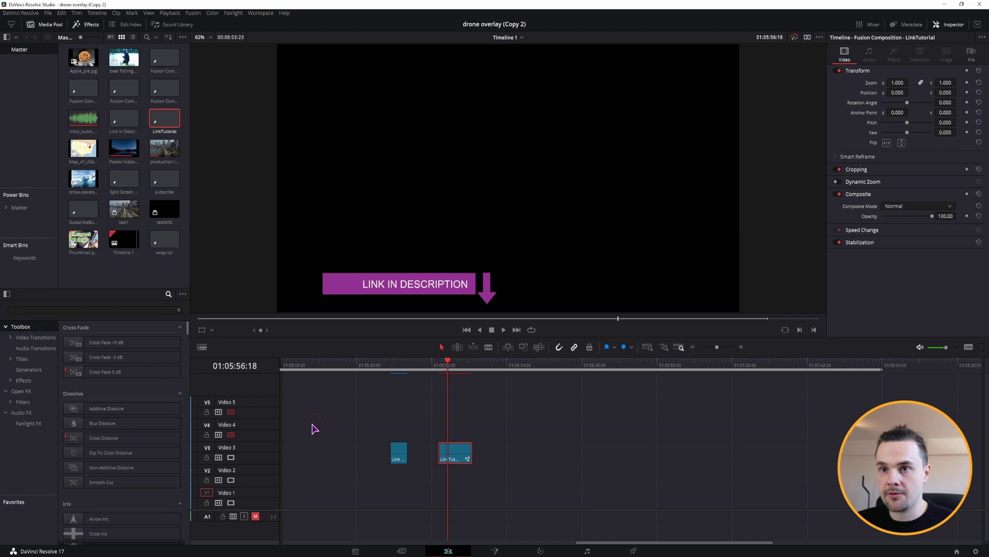
pyautogui.click(169, 310)
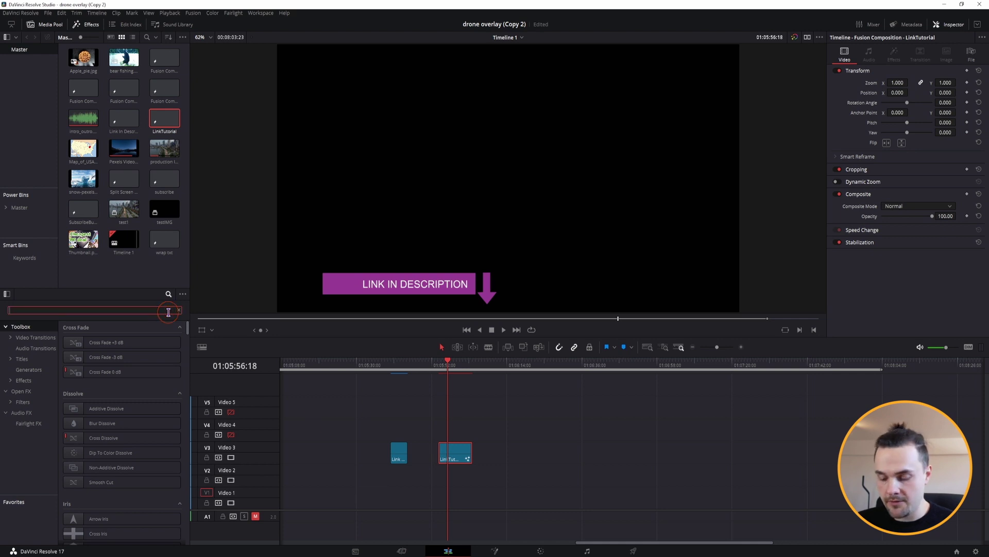
pyautogui.write('link')
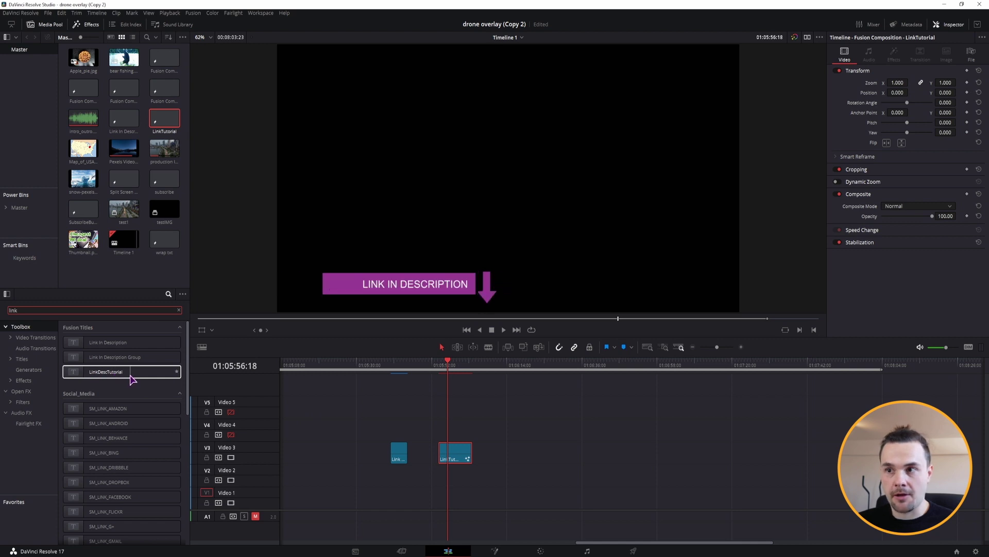
pyautogui.hscroll(5, 536, 468)
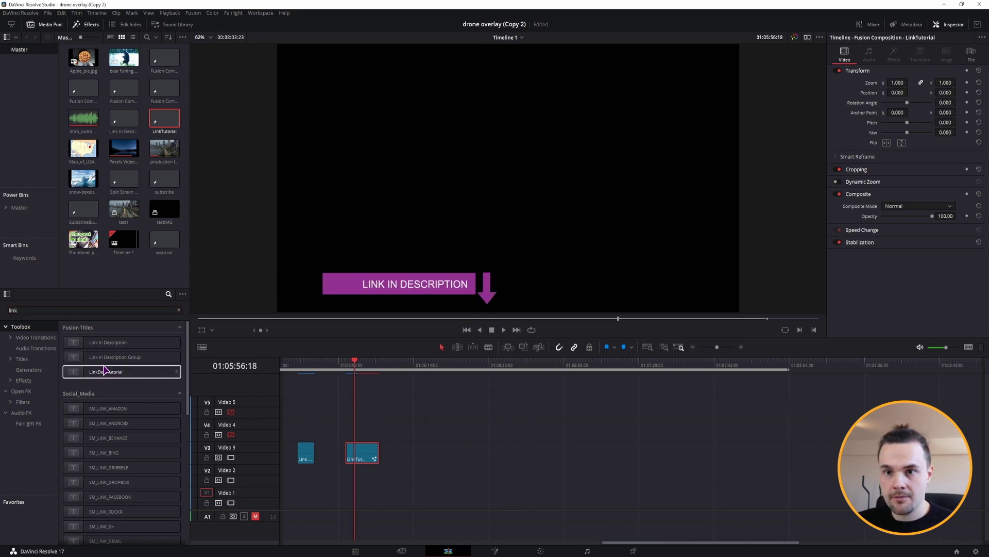
pyautogui.moveTo(105, 370); pyautogui.dragTo(427, 454)
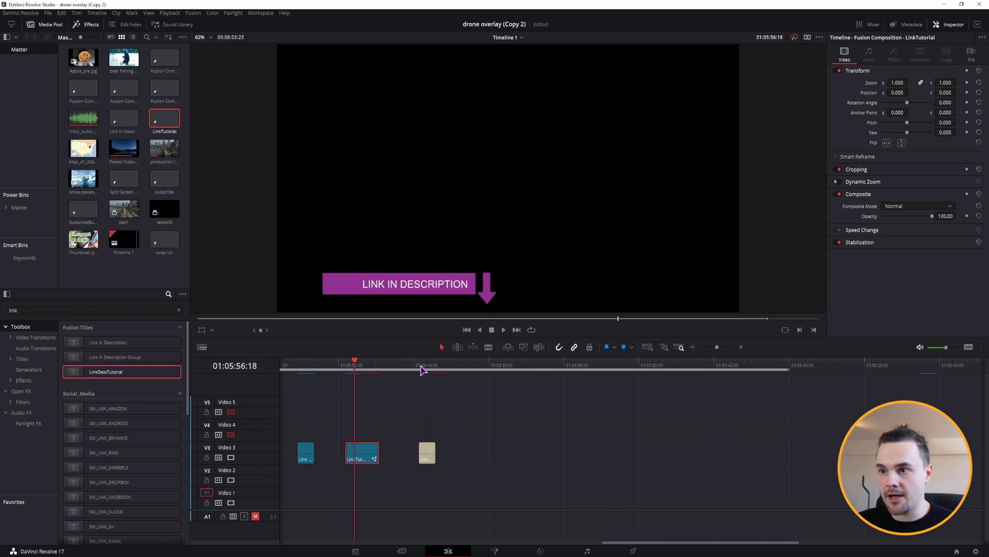
pyautogui.click(420, 367)
# Step: Put the Pexels night-sky video on V2 beneath the title, then select the title clip
pyautogui.hscroll(-7, 439, 482)
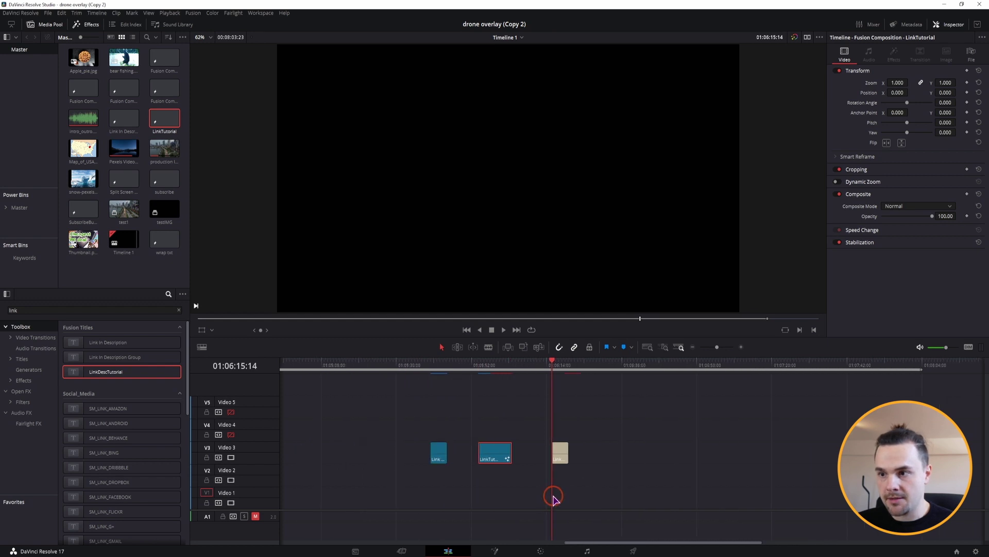
pyautogui.moveTo(131, 157); pyautogui.dragTo(566, 475)
pyautogui.hscroll(9, 515, 464)
pyautogui.click(396, 454)
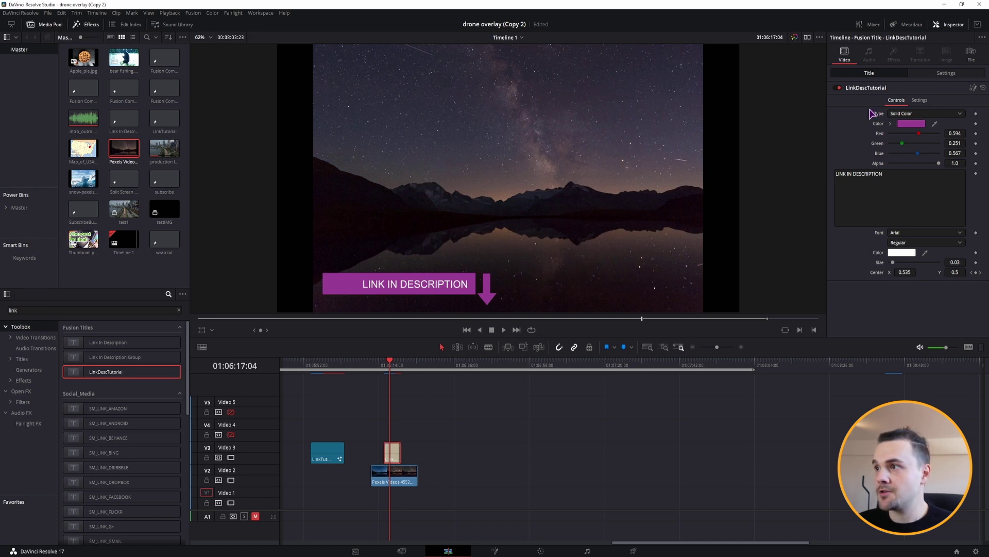
# Step: Try a Gradient banner fill, then switch it back to Solid Color
pyautogui.click(908, 114)
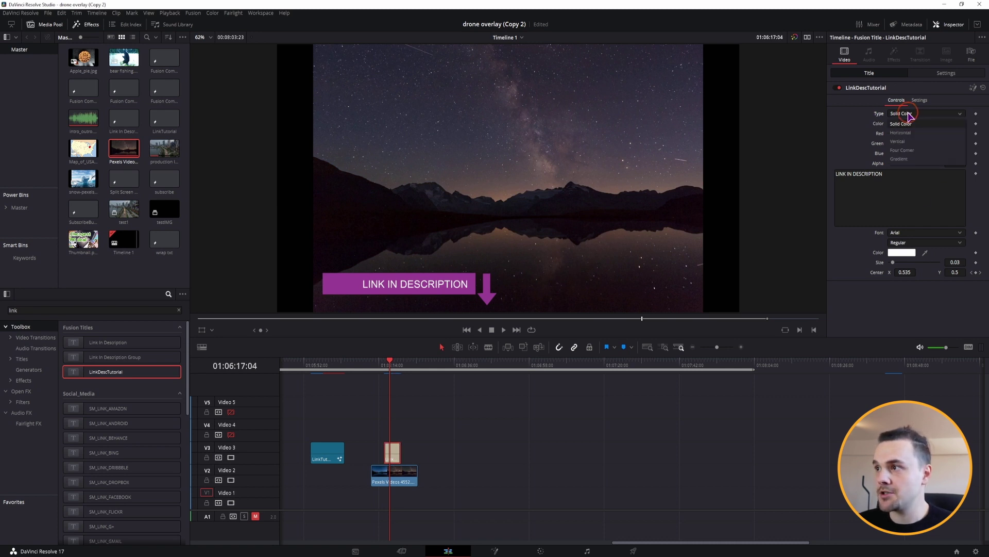
pyautogui.click(899, 158)
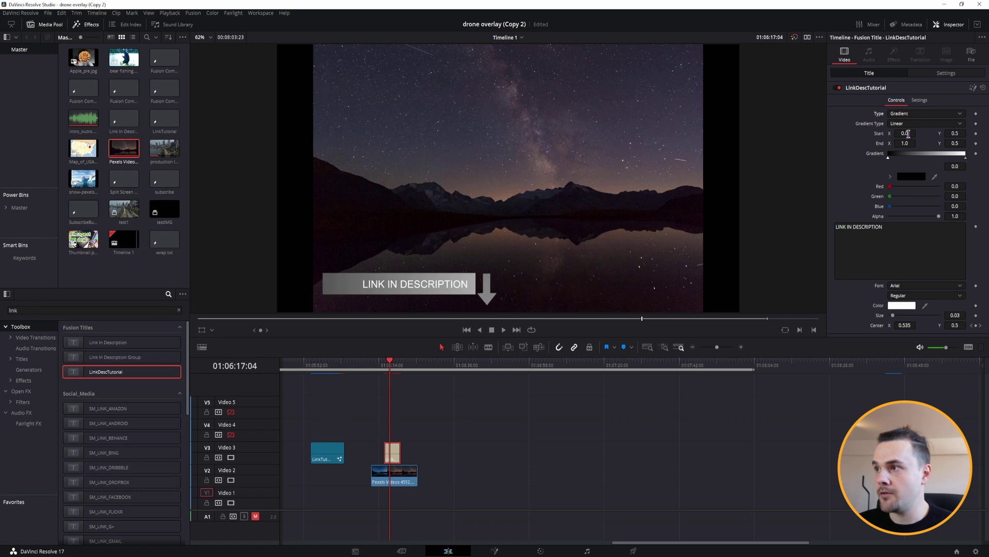
pyautogui.click(910, 115)
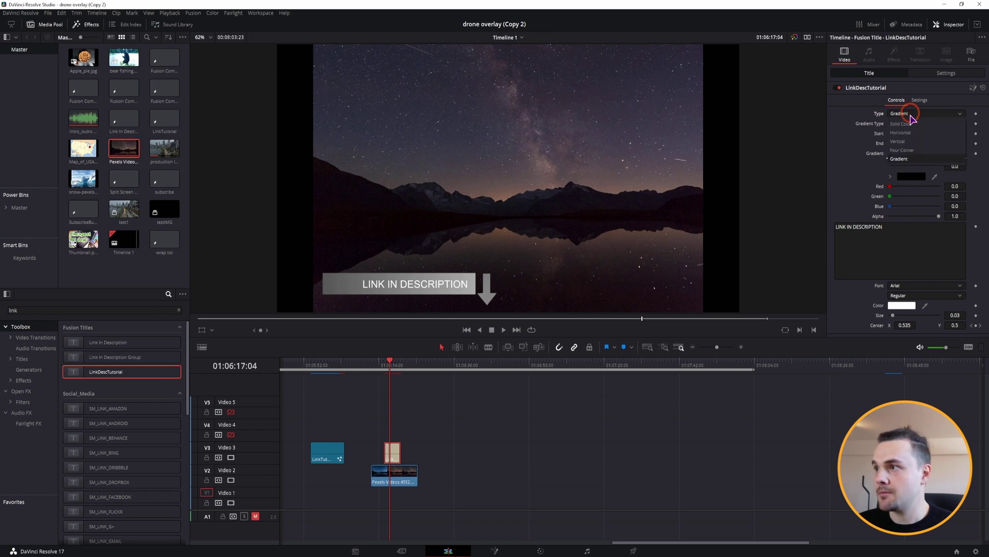
pyautogui.click(911, 124)
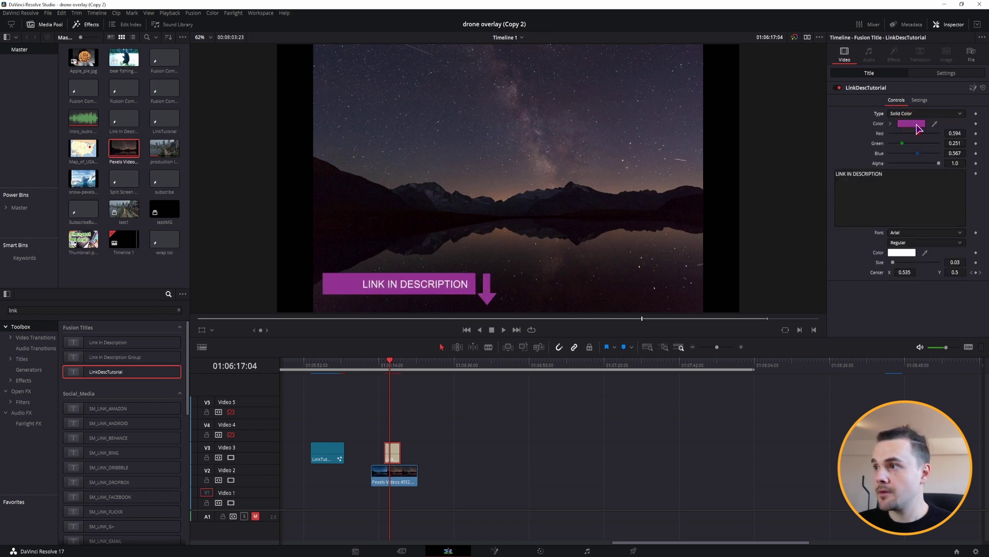
# Step: Raise the banner colour to Red 0.709 and Green 0.567 for a pale pink
pyautogui.moveTo(919, 134); pyautogui.dragTo(922, 130)
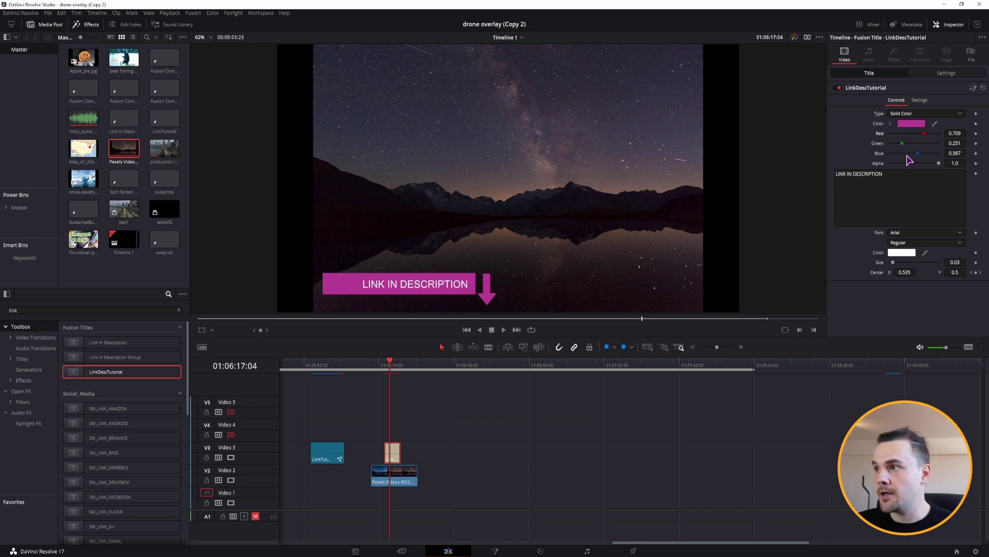
pyautogui.moveTo(902, 143); pyautogui.dragTo(917, 144)
pyautogui.click(387, 374)
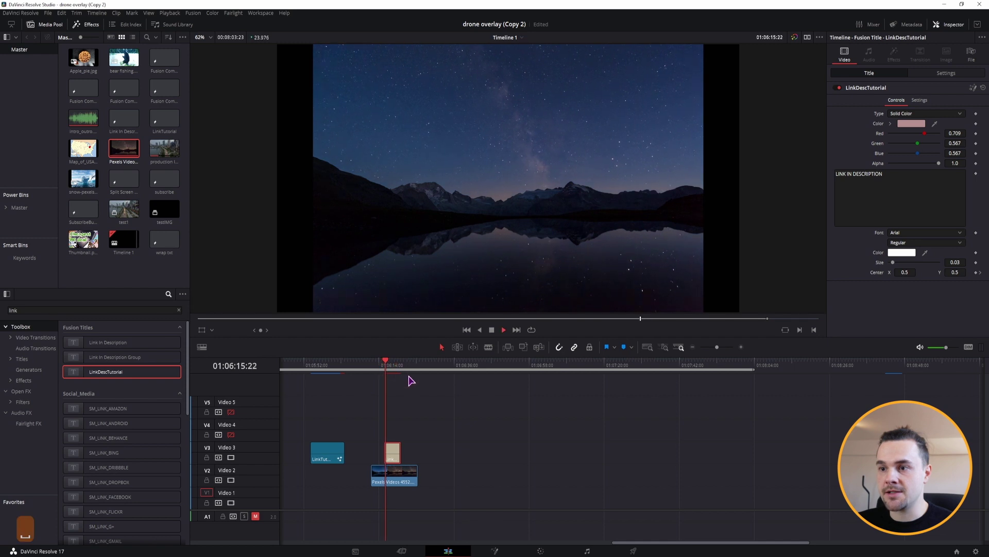
# Step: Preview the animation, then replace the title text with 'Check Description'
pyautogui.press('space')
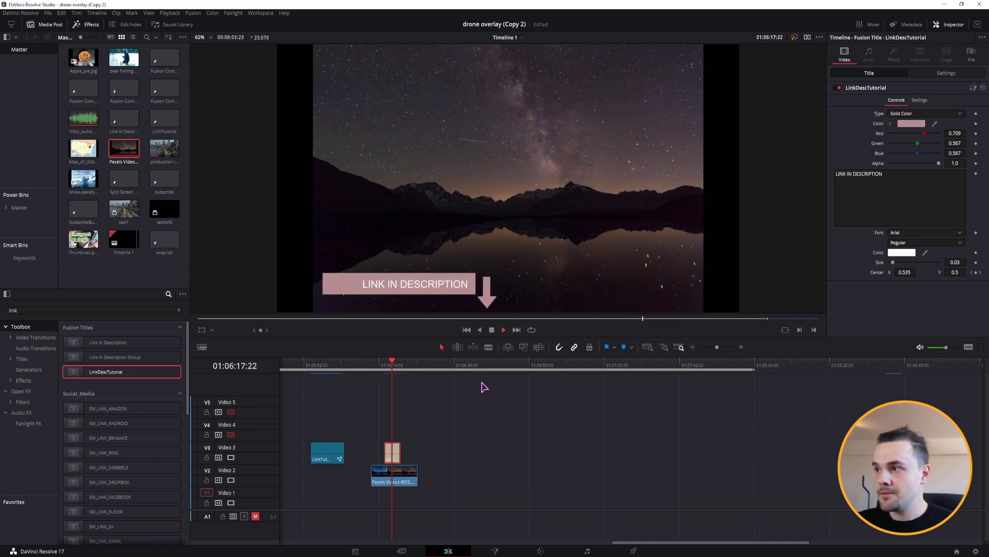
pyautogui.press('space')
pyautogui.tripleClick(901, 178)
pyautogui.write('LINK IN D')
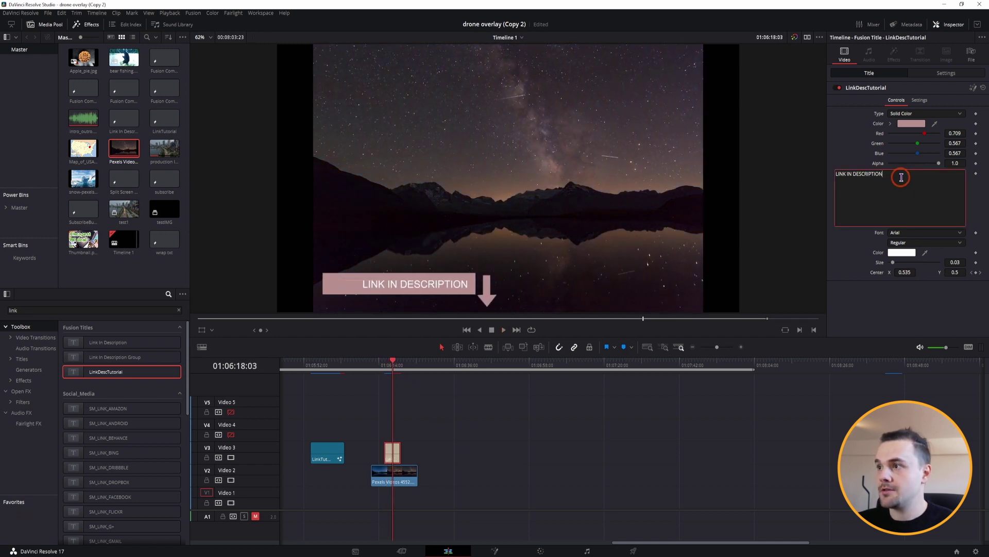
pyautogui.press('BackSpace')
pyautogui.press('BackSpace')
pyautogui.press('BackSpace')
pyautogui.press('BackSpace')
pyautogui.press('BackSpace')
pyautogui.press('BackSpace')
pyautogui.press('BackSpace')
pyautogui.press('BackSpace')
pyautogui.press('BackSpace')
pyautogui.write('Check Description')
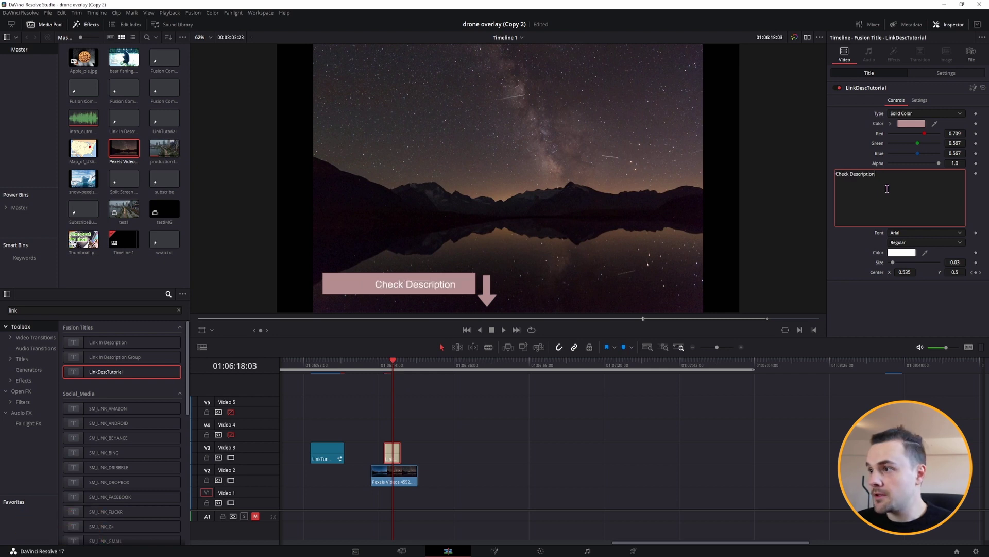
# Step: Set the title font to Webdings and start reducing the text size
pyautogui.click(910, 233)
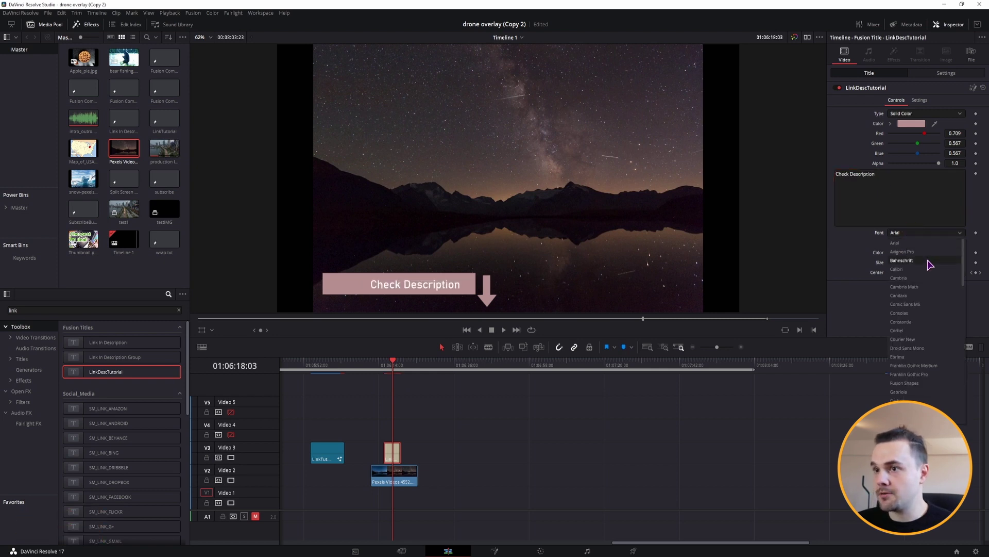
pyautogui.scroll(-6, 929, 338)
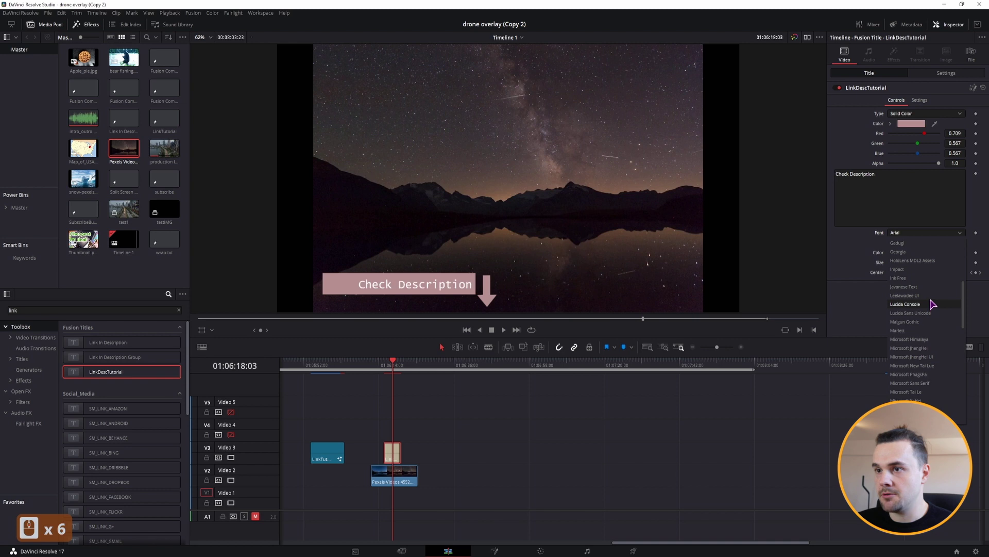
pyautogui.scroll(-10, 935, 290)
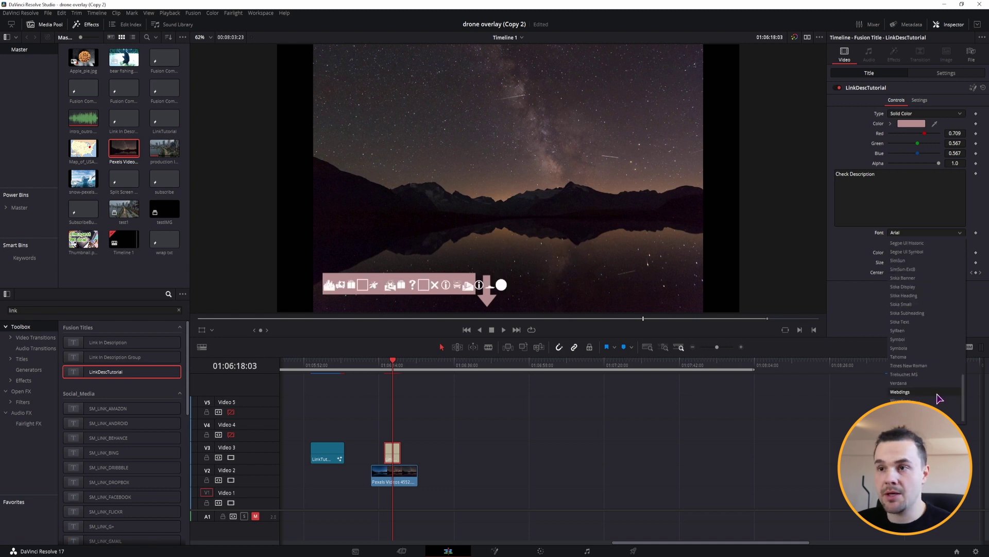
pyautogui.click(936, 393)
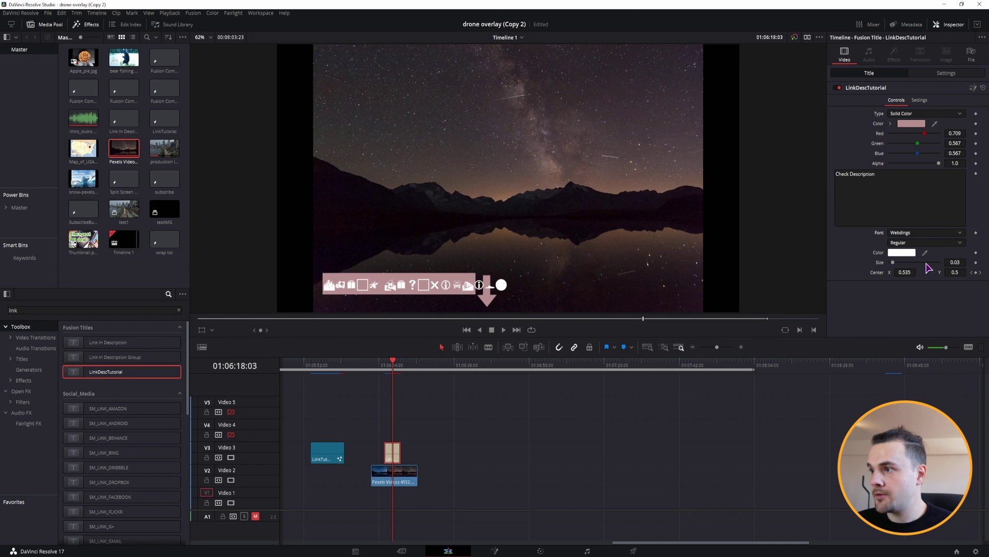
pyautogui.moveTo(960, 262); pyautogui.dragTo(945, 294)
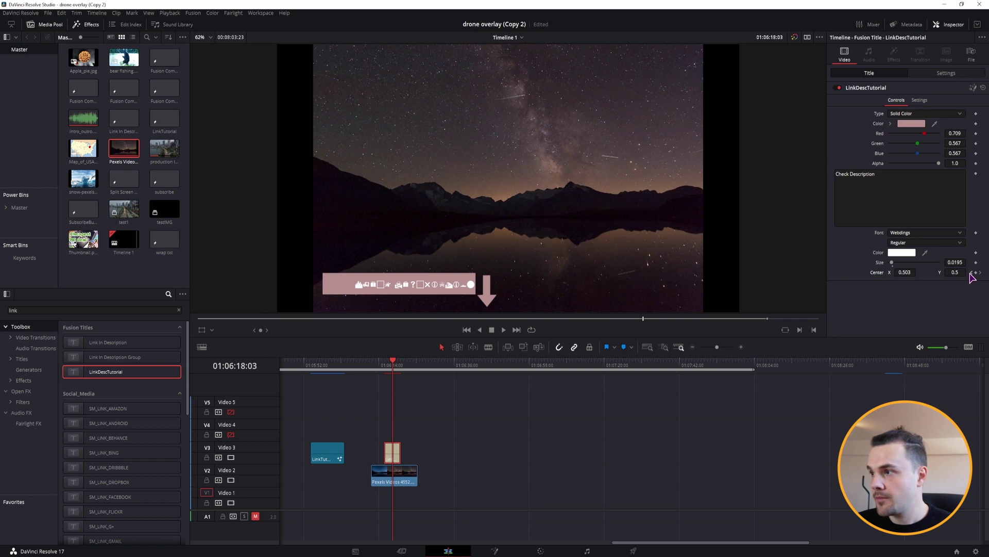
# Step: Set Center X to 0.522 at the previous position keyframe
pyautogui.click(971, 273)
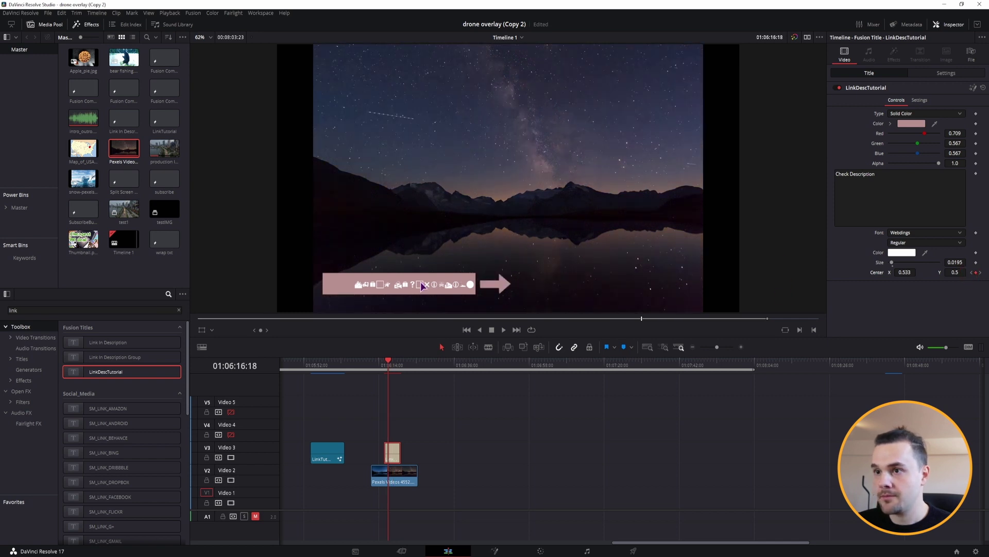
pyautogui.doubleClick(905, 272)
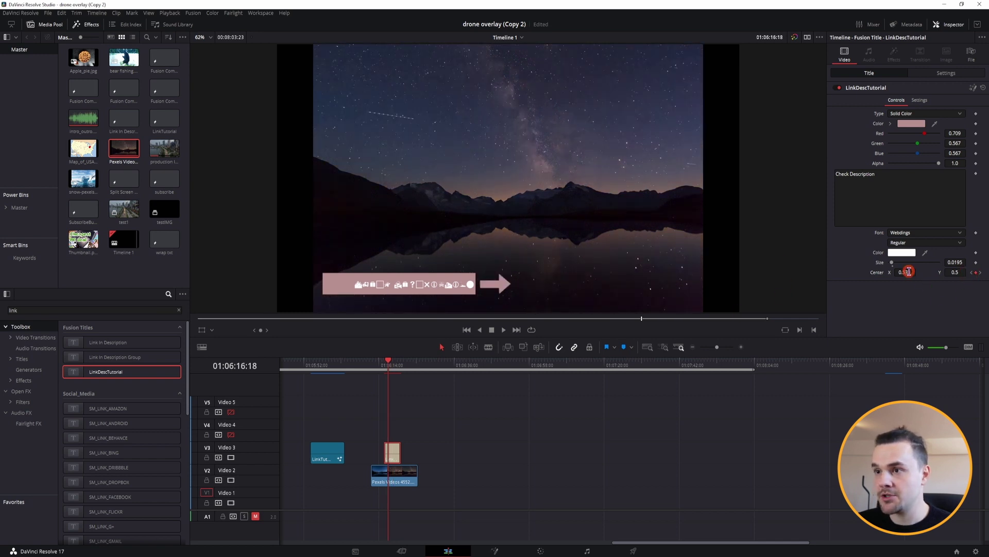
pyautogui.write('0.522')
pyautogui.press('Return')
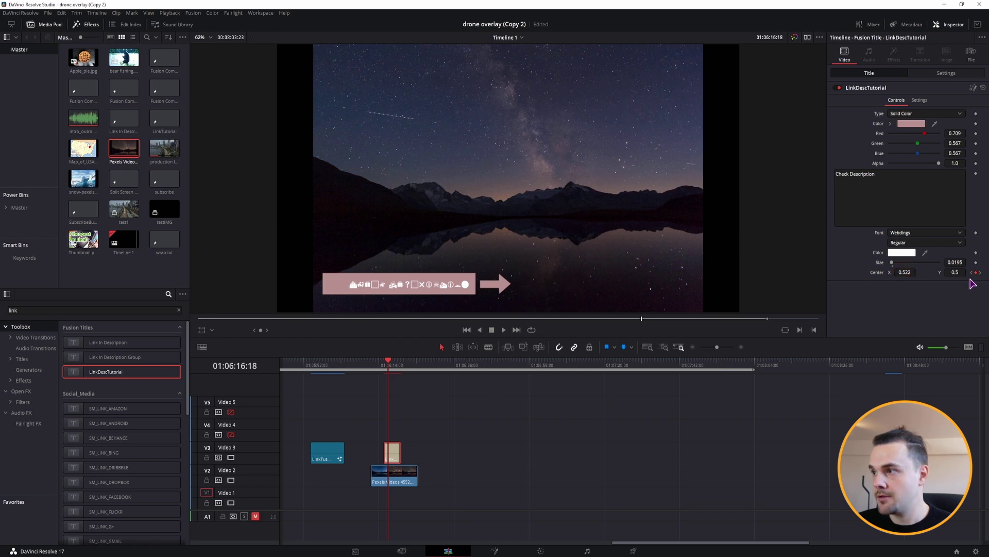
# Step: Step through the Center keyframes, trim the next keyframe's Center X value, and replay to check
pyautogui.click(972, 273)
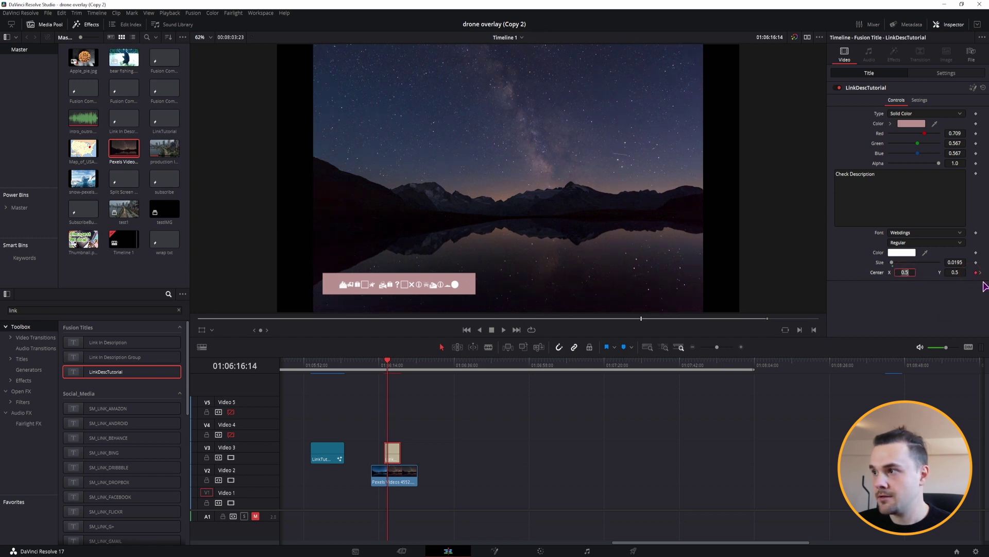
pyautogui.click(980, 272)
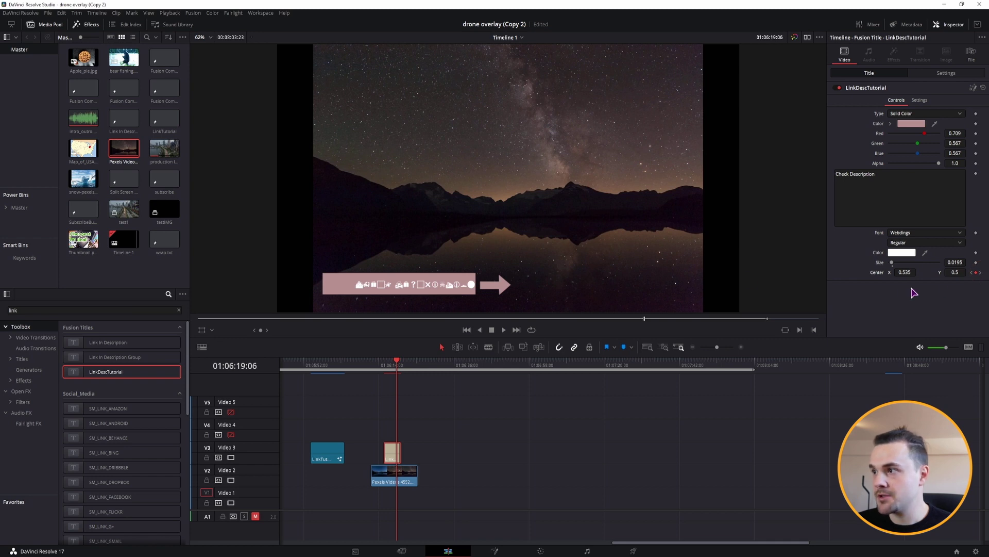
pyautogui.click(971, 273)
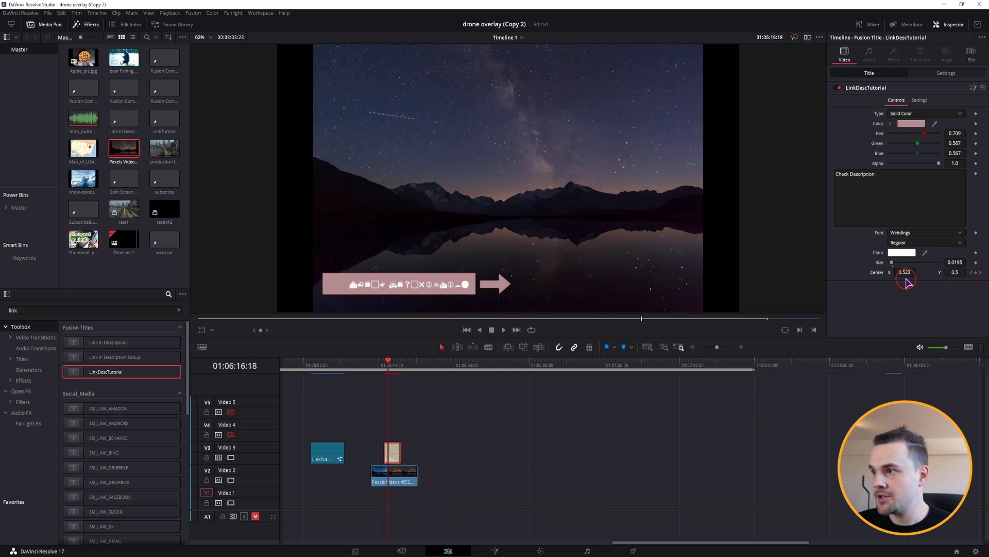
pyautogui.click(980, 273)
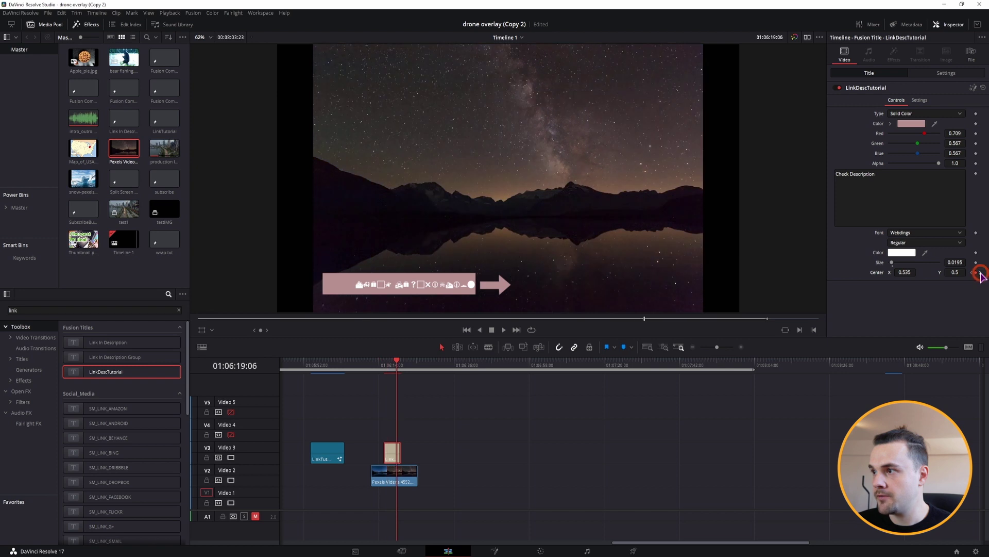
pyautogui.click(909, 273)
pyautogui.press('BackSpace')
pyautogui.press('BackSpace')
pyautogui.press('Return')
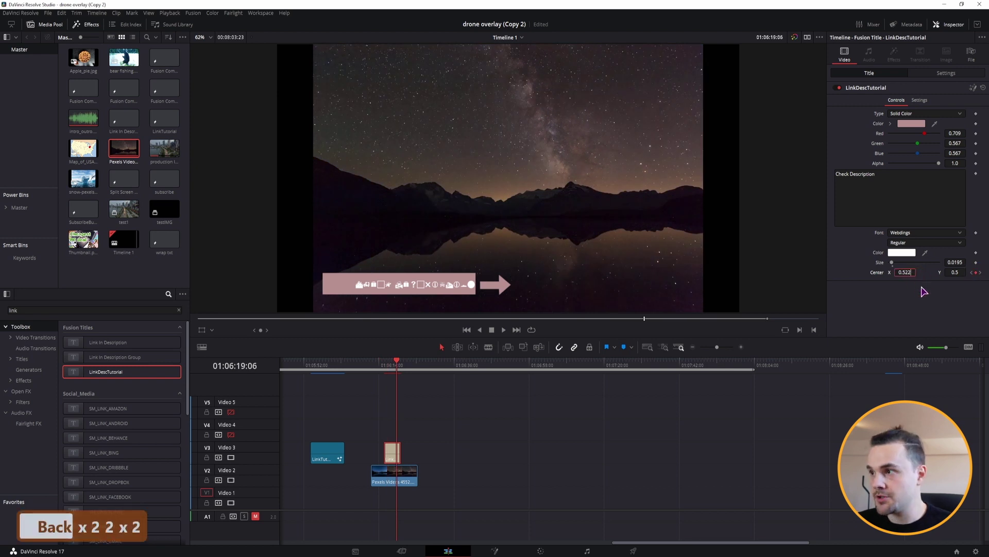
pyautogui.click(409, 372)
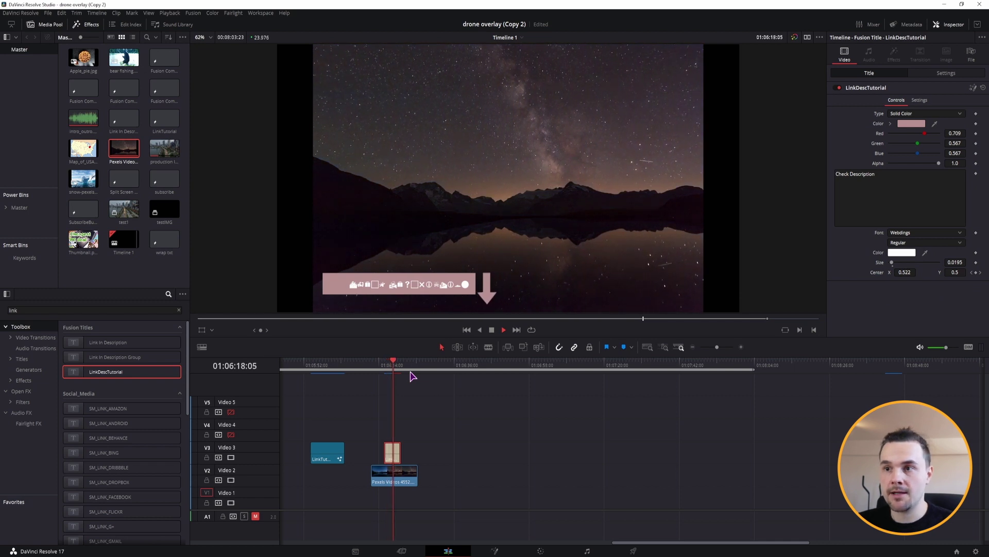
pyautogui.press('space')
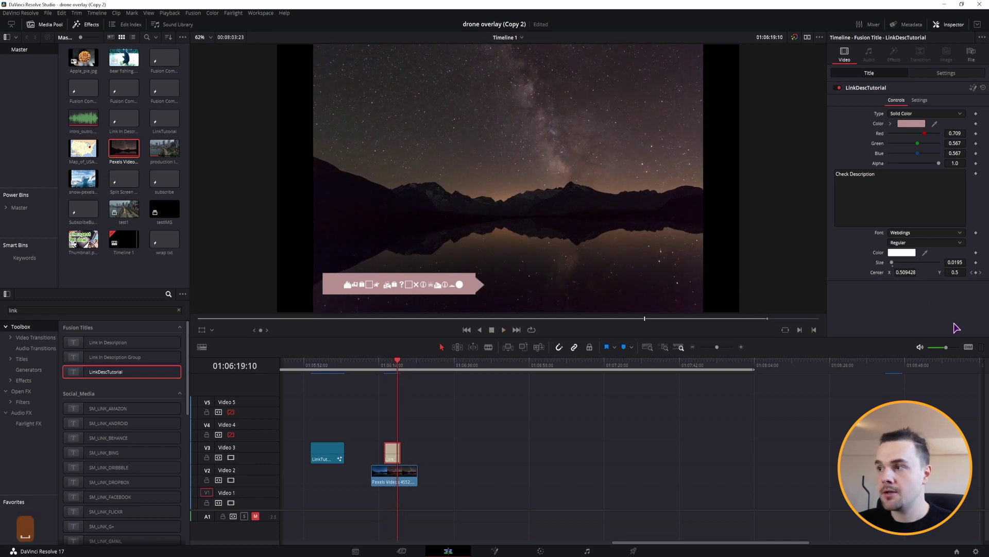